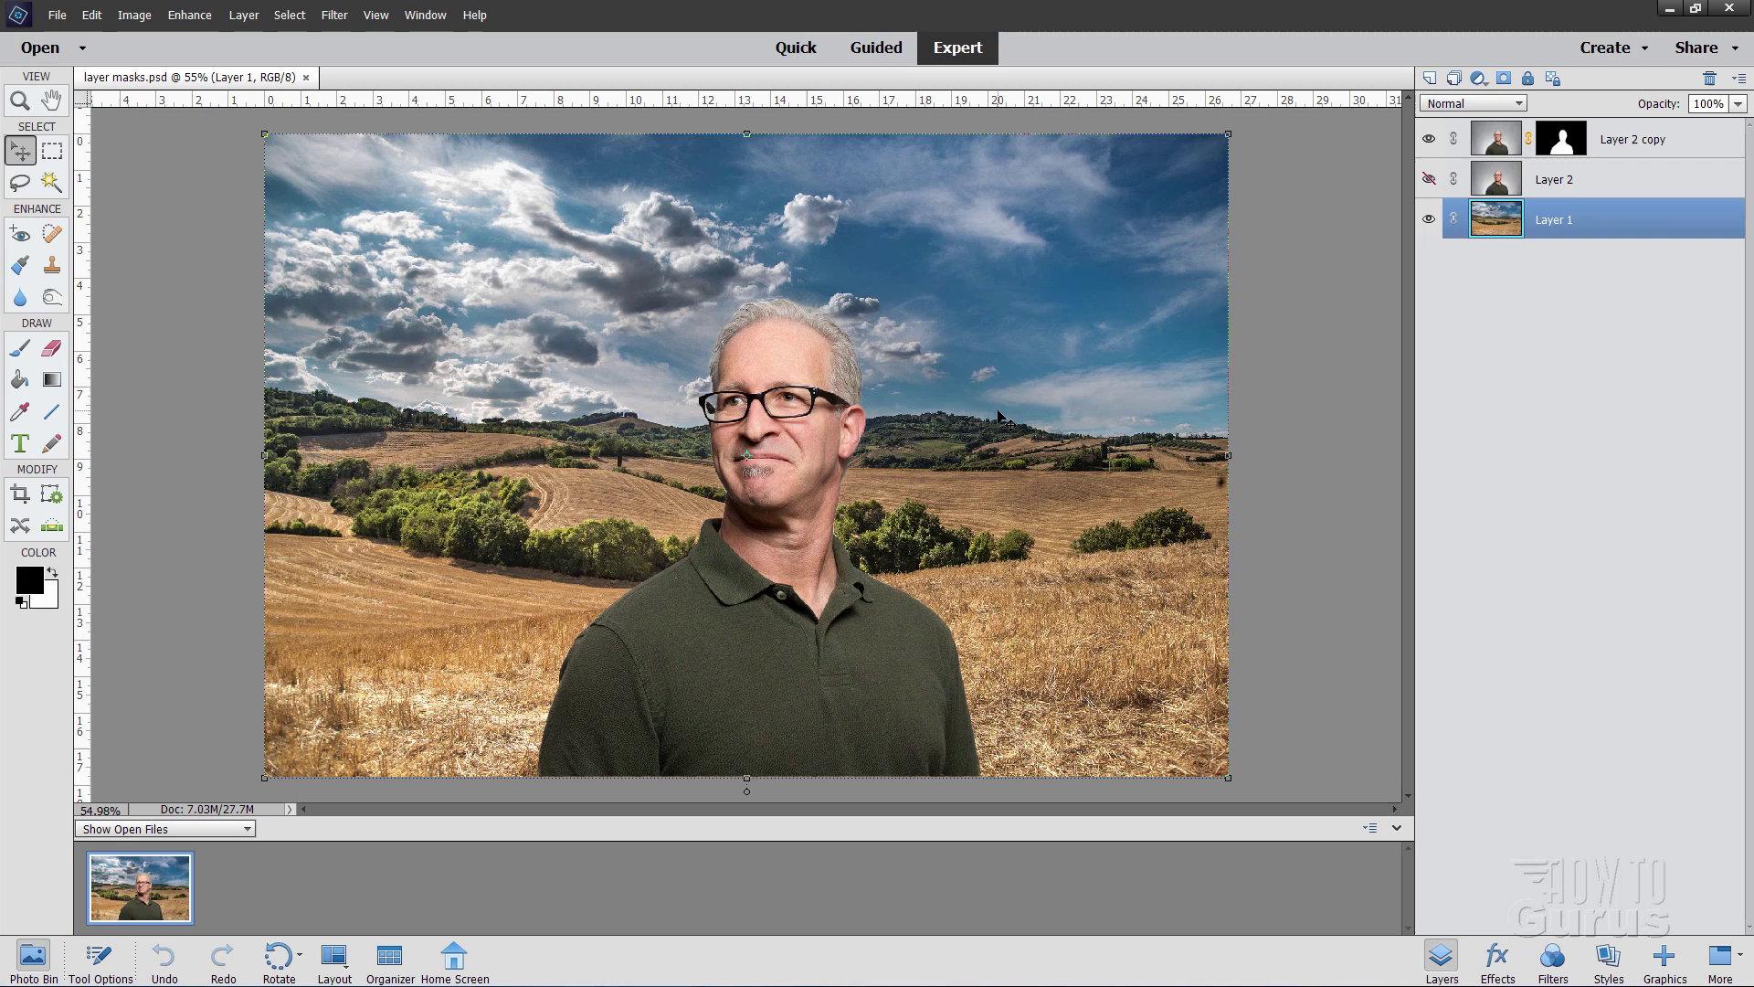
- Disable and re-enable the Layer 2 copy mask to compare it with the original portrait
right_click(1570, 148)
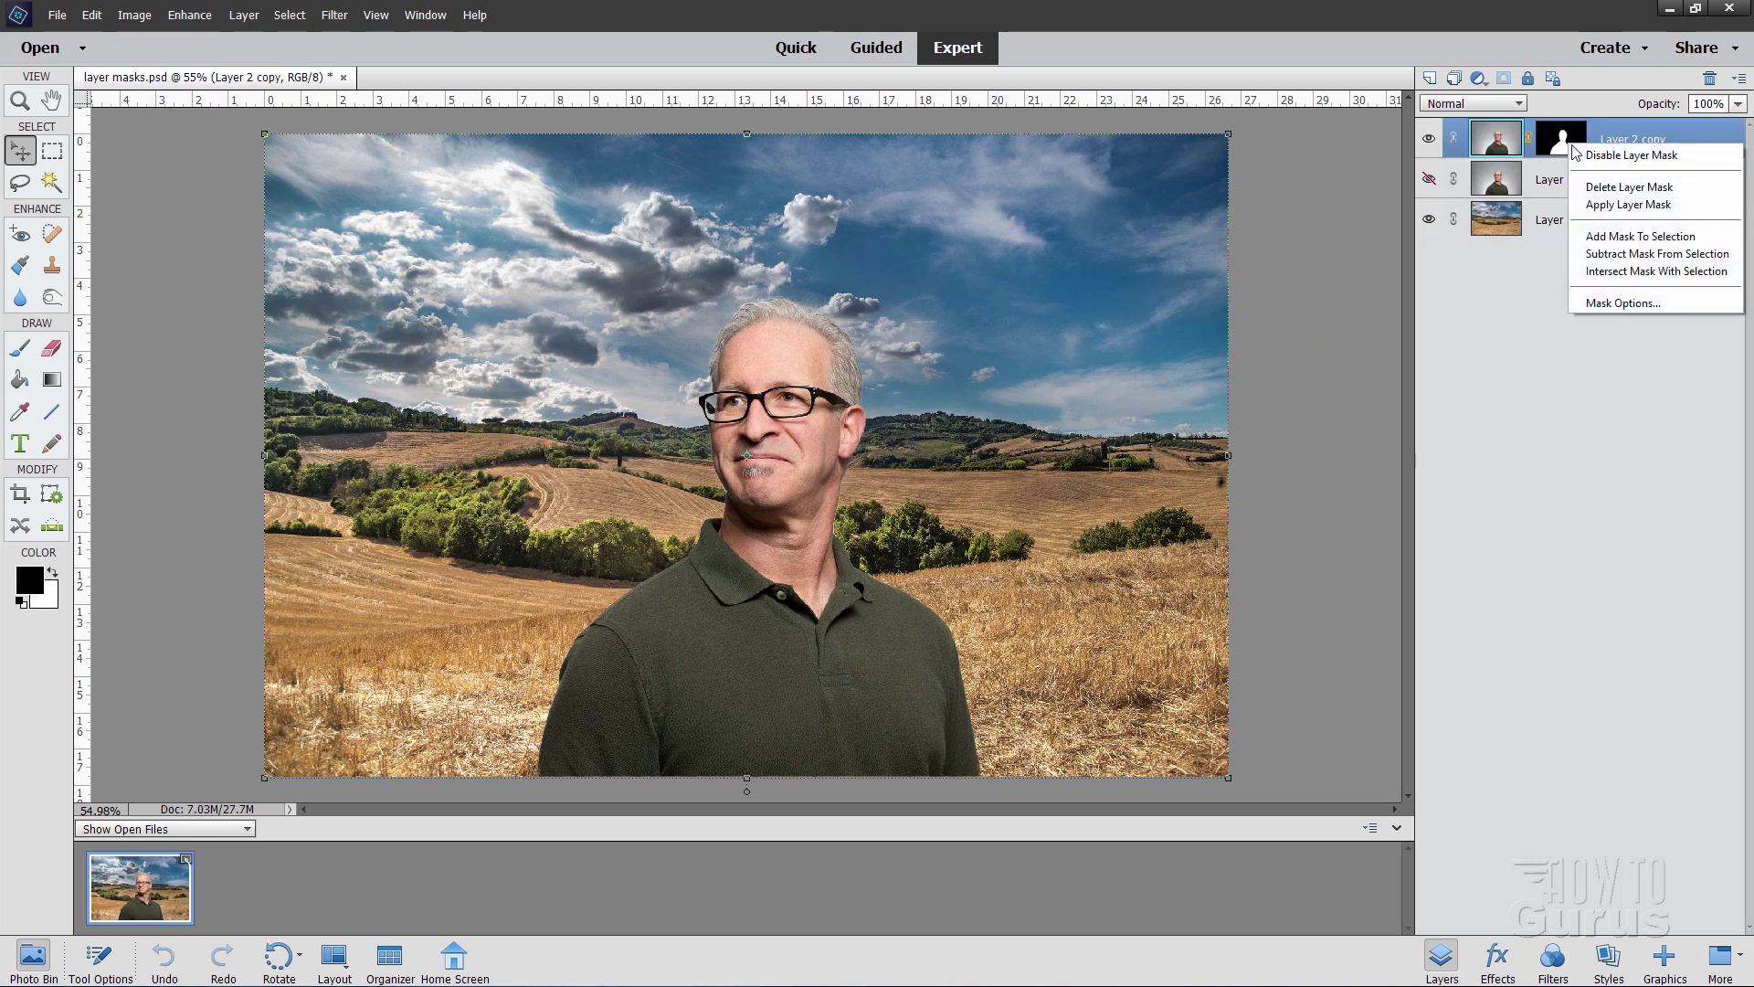
click(1594, 150)
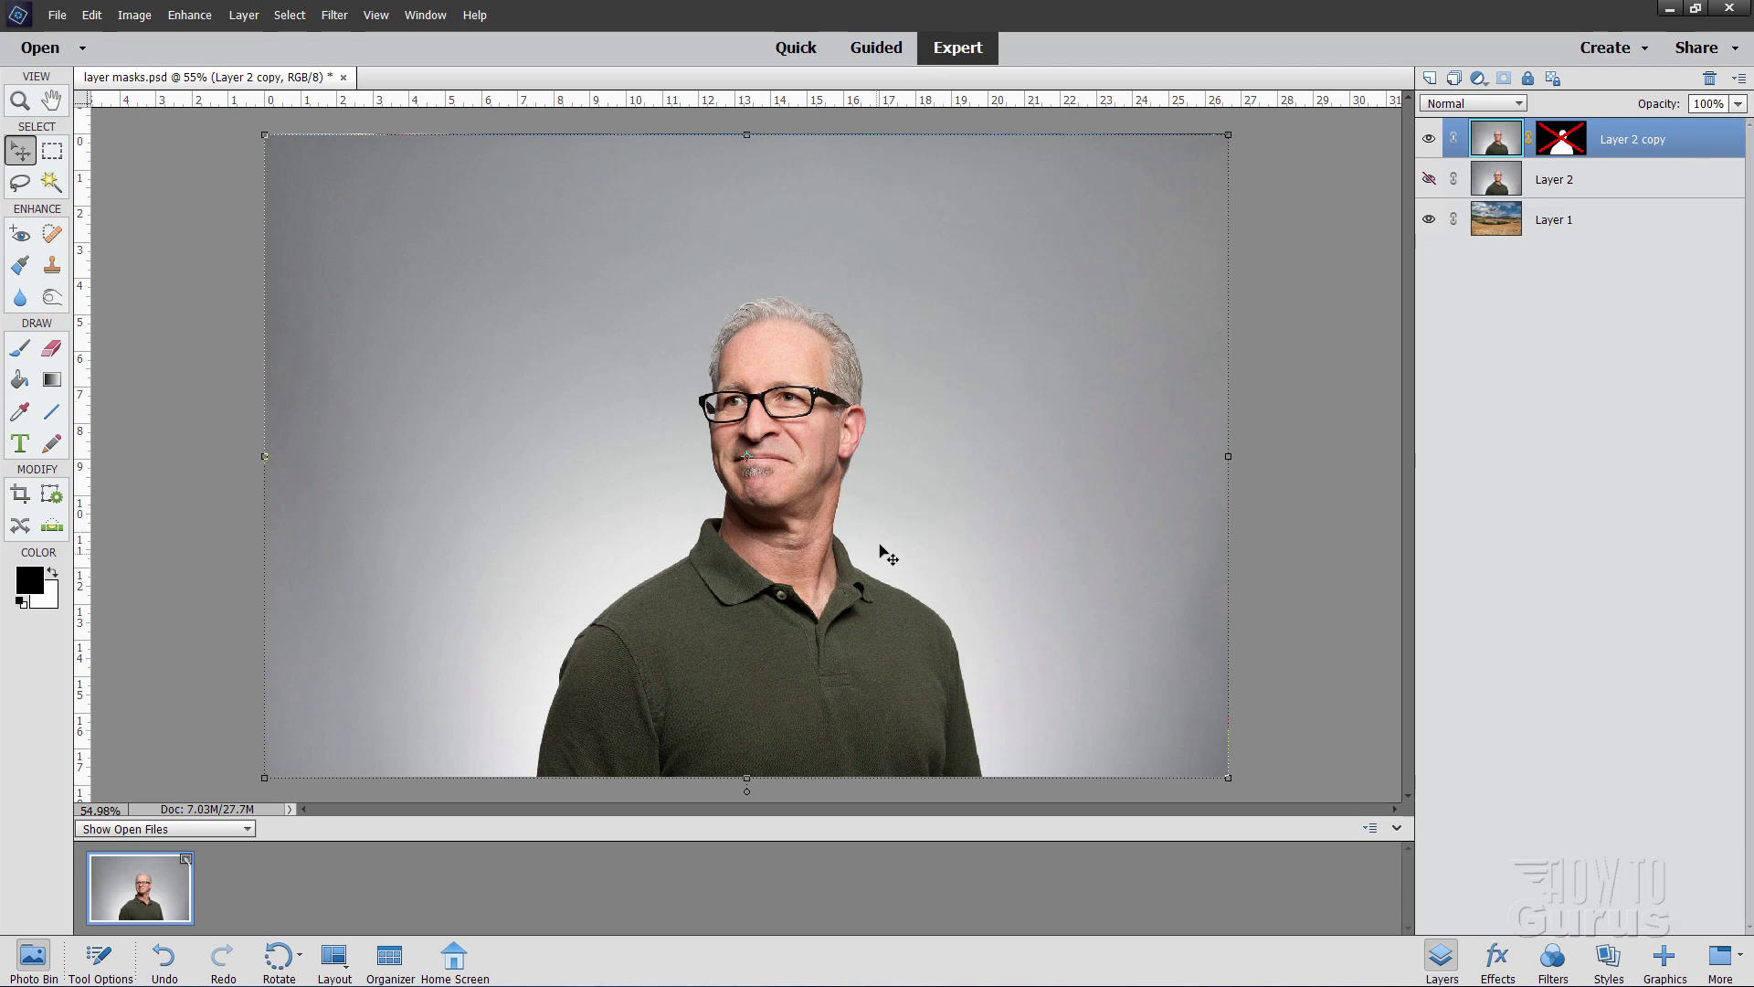
right_click(1556, 148)
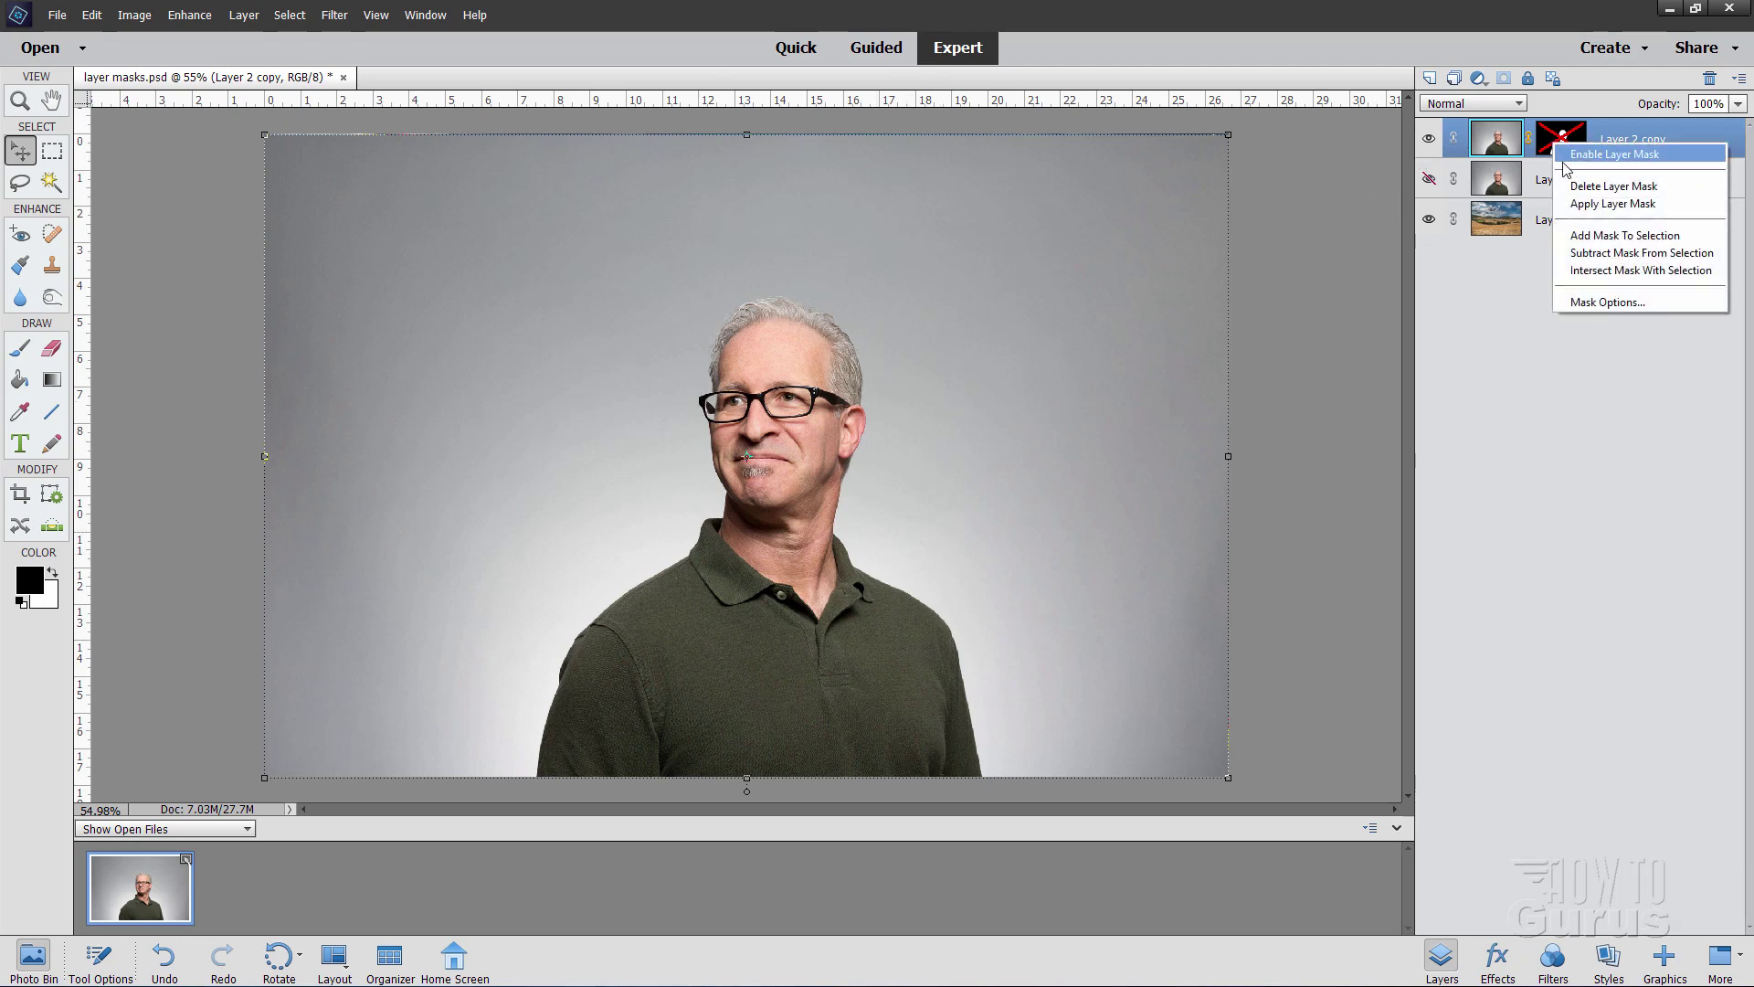
click(1622, 161)
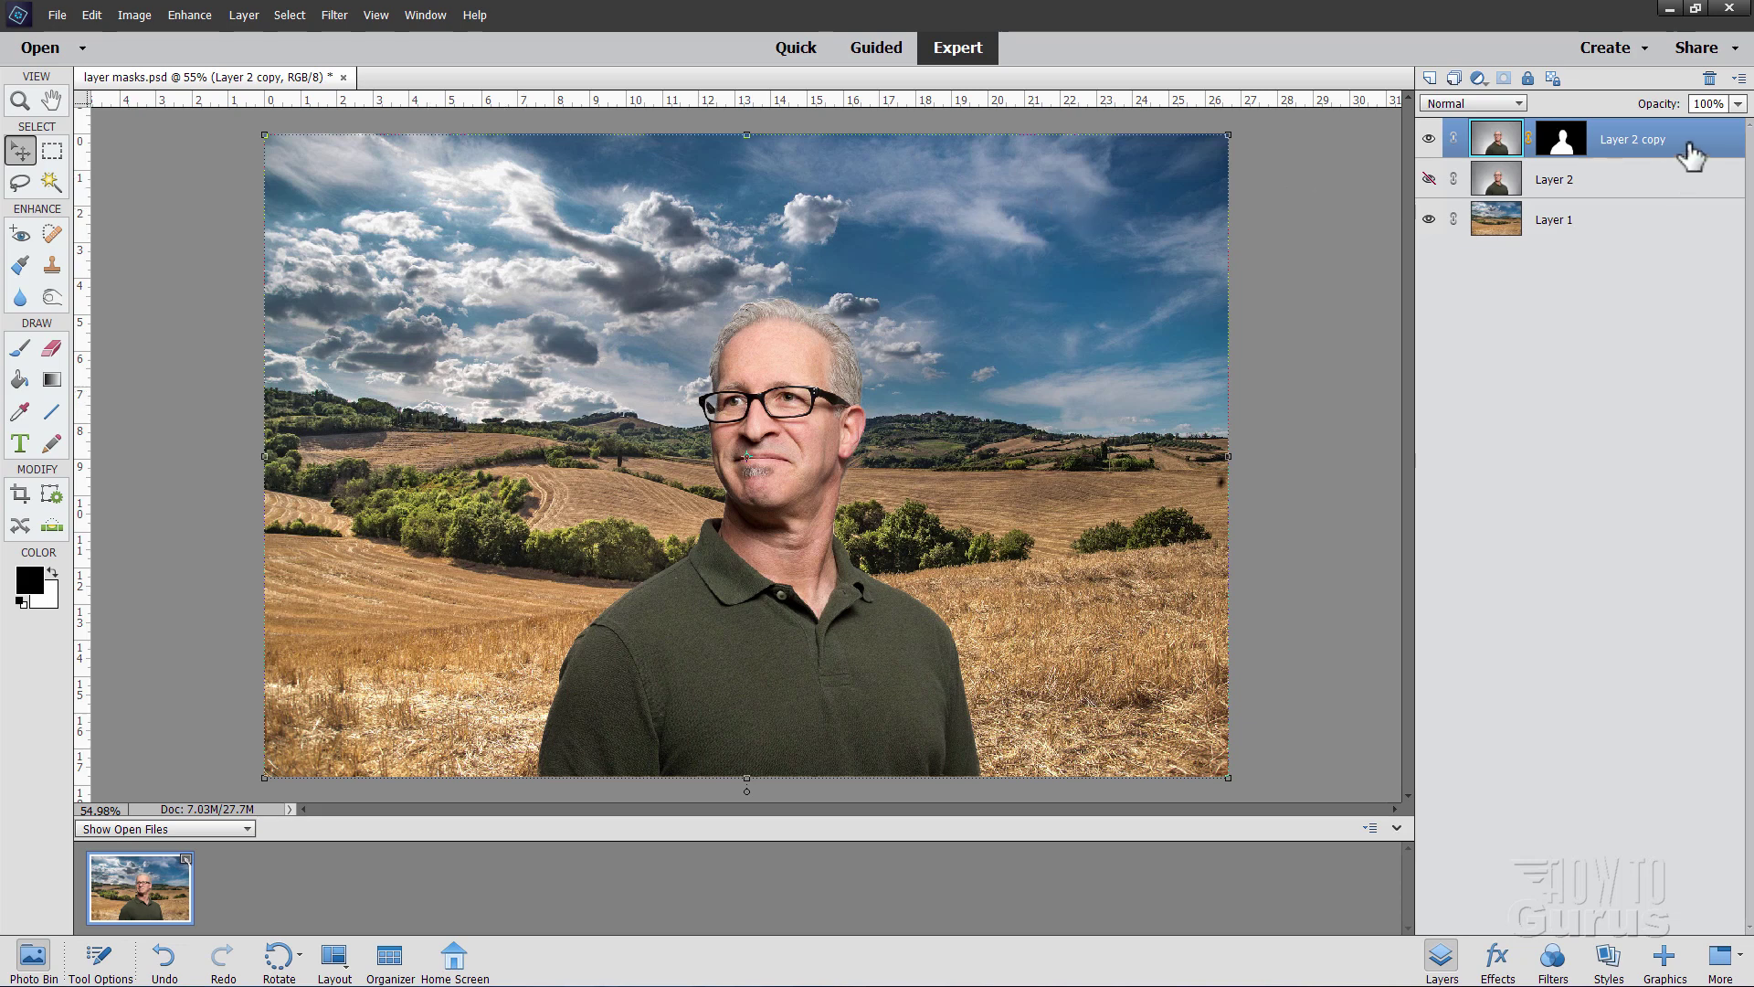
- Delete Layer 2 copy after confirming, then pick the Lasso tool
key(Delete)
click(857, 375)
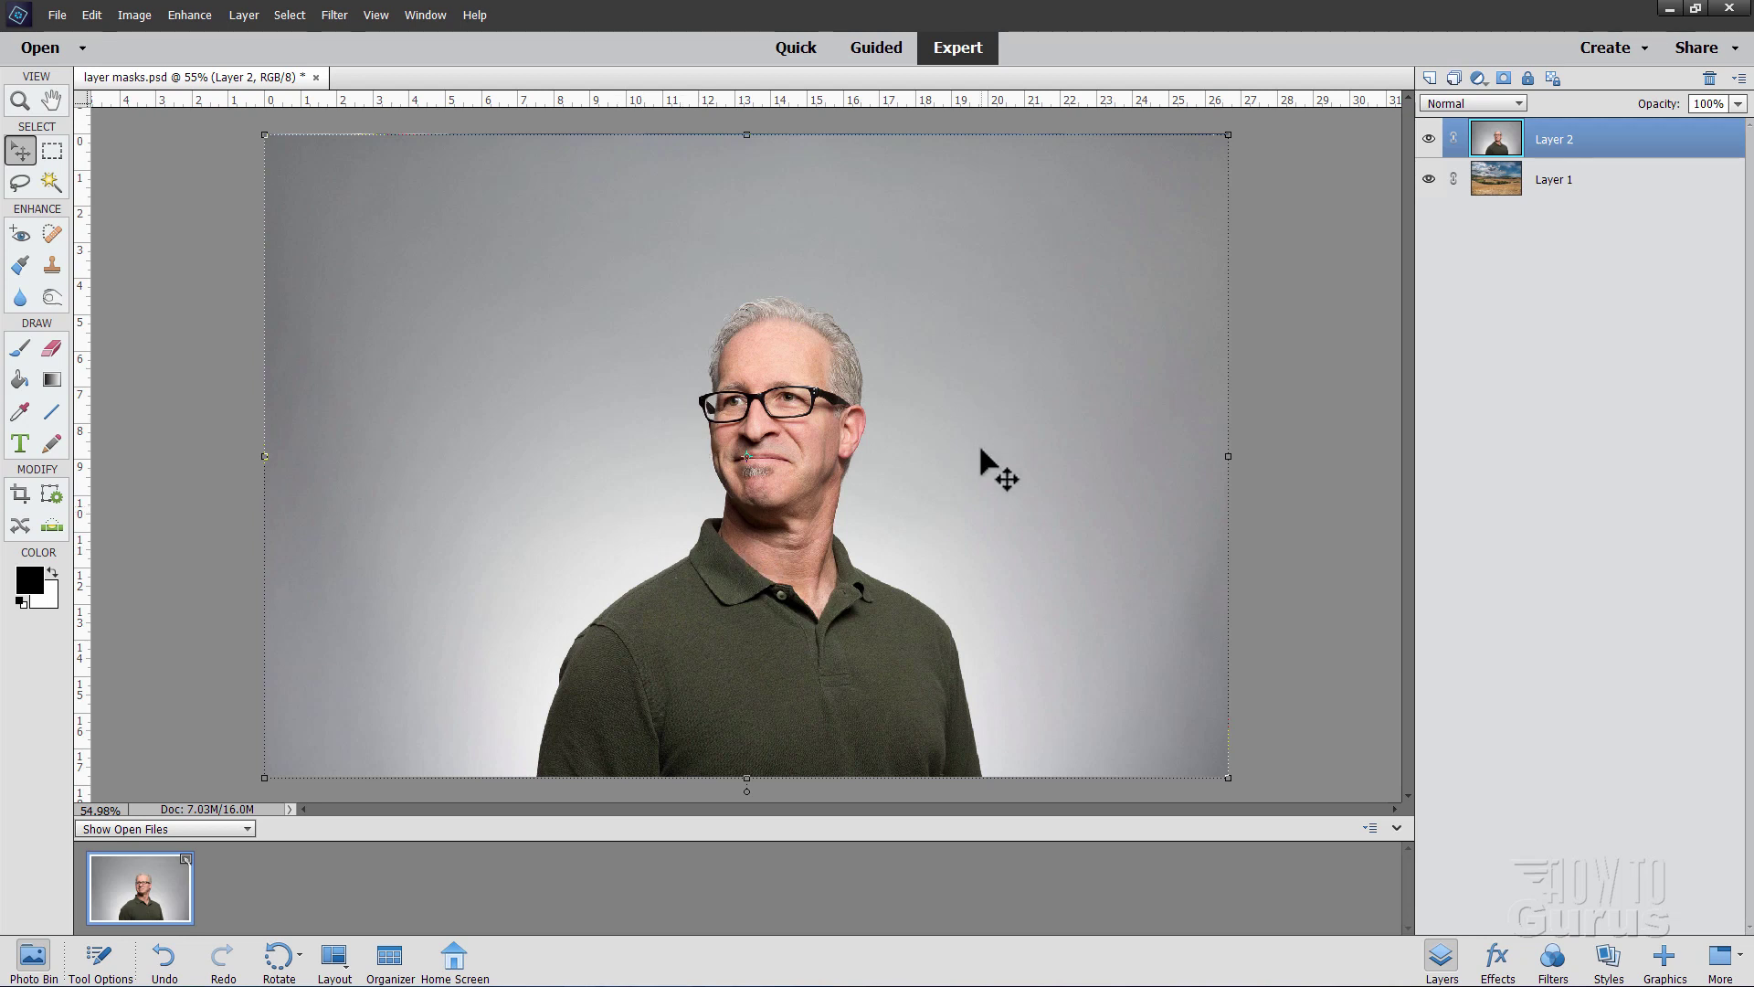
click(20, 183)
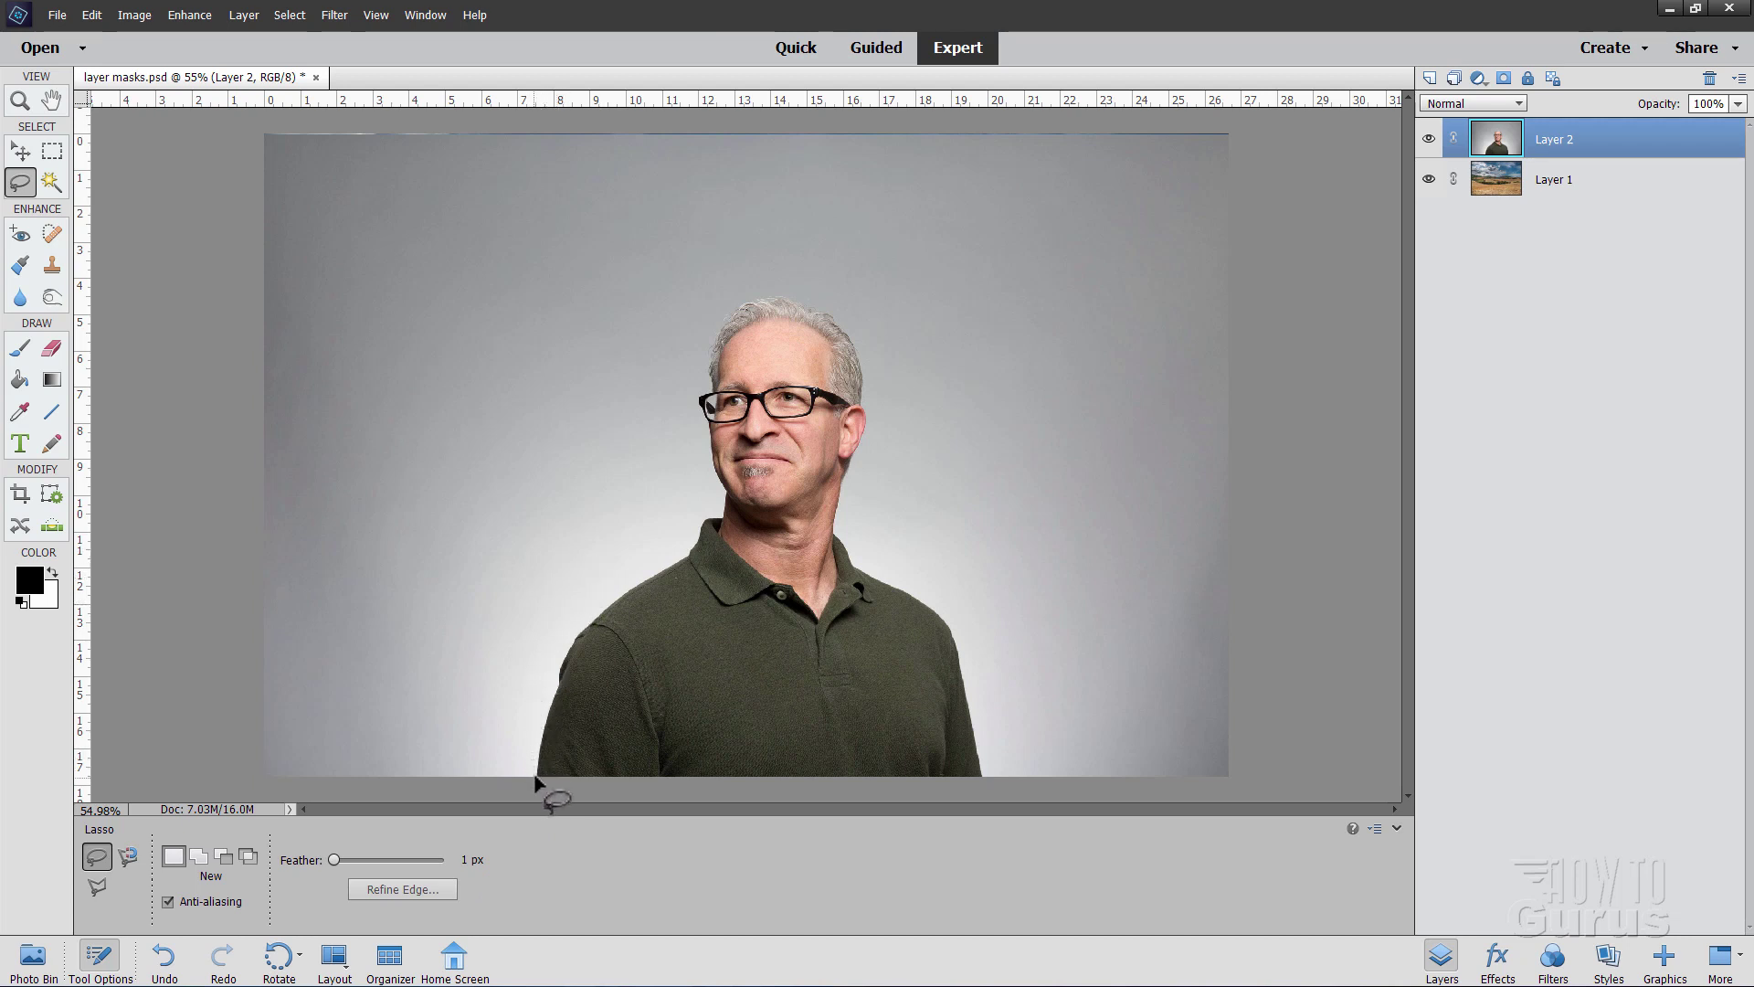
- Lasso a rough outline around the man's head and shoulders, closing at the bottom edge
mouse_move(536, 778)
mouse_down()
mouse_move(548, 681)
mouse_move(577, 631)
mouse_move(710, 510)
mouse_move(692, 405)
mouse_move(710, 326)
mouse_move(767, 285)
mouse_move(811, 292)
mouse_move(849, 326)
mouse_move(870, 398)
mouse_move(841, 531)
mouse_move(959, 635)
mouse_move(996, 791)
mouse_move(865, 806)
mouse_move(534, 786)
mouse_up()
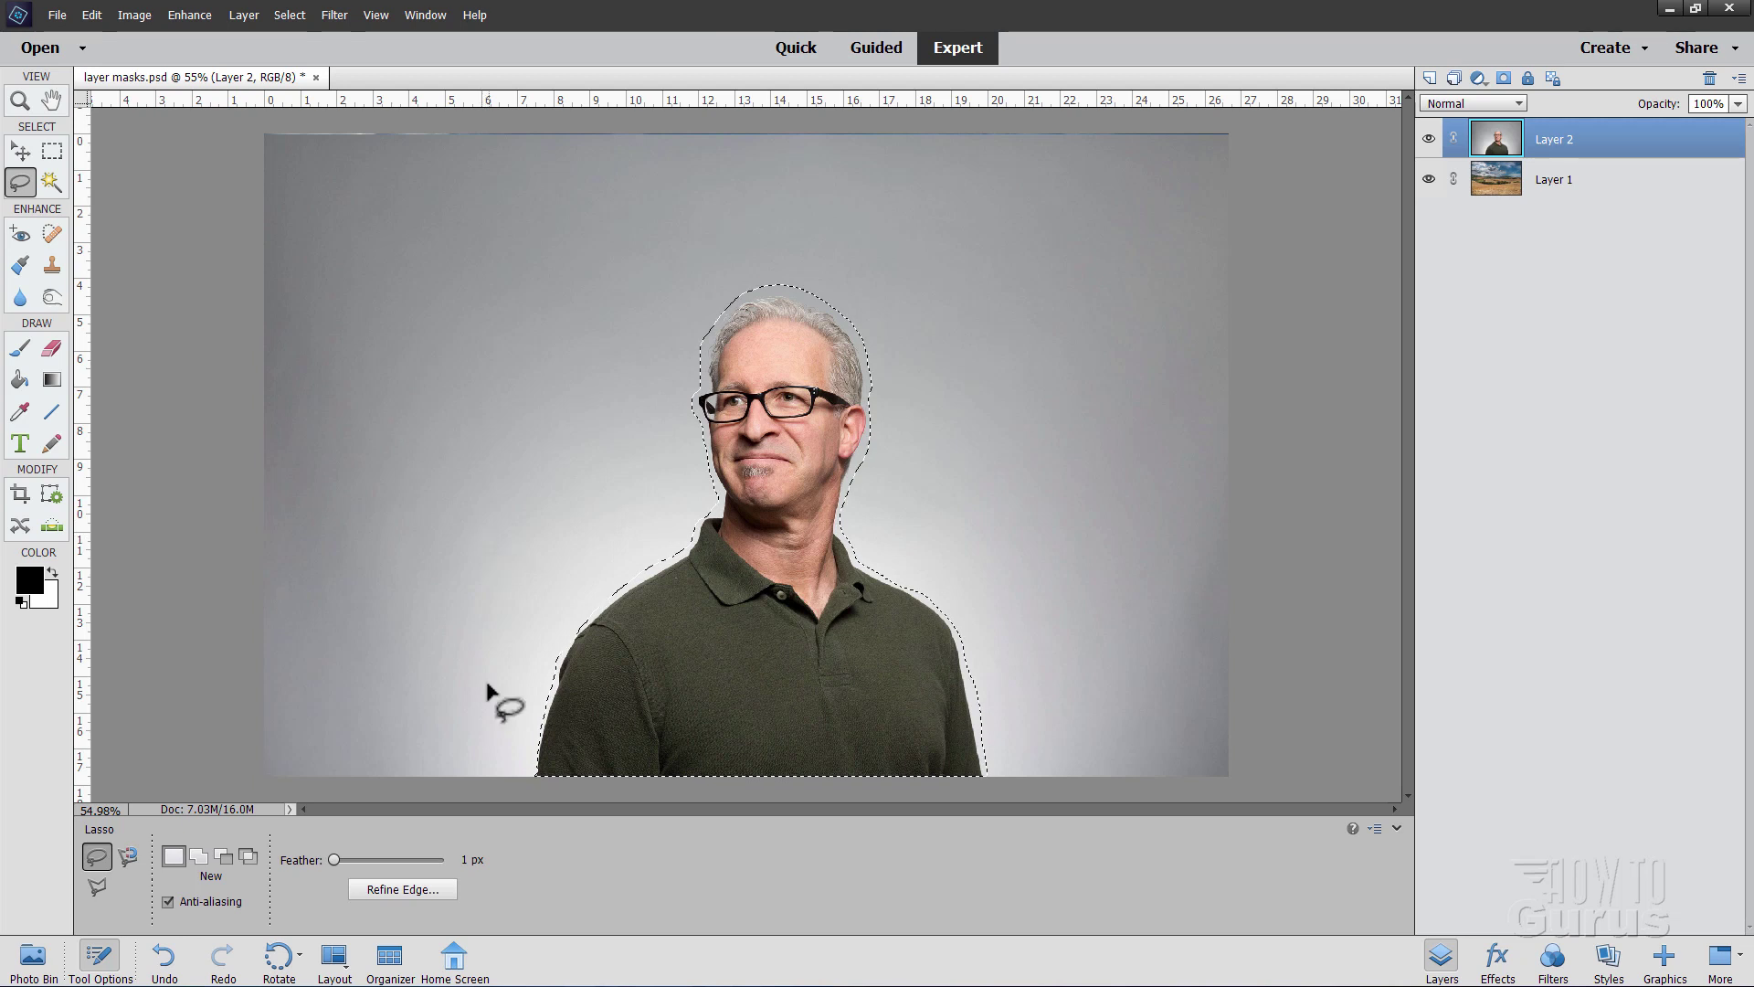
- Open Refine Edge for the selection and set the preview View to Overlay
click(406, 887)
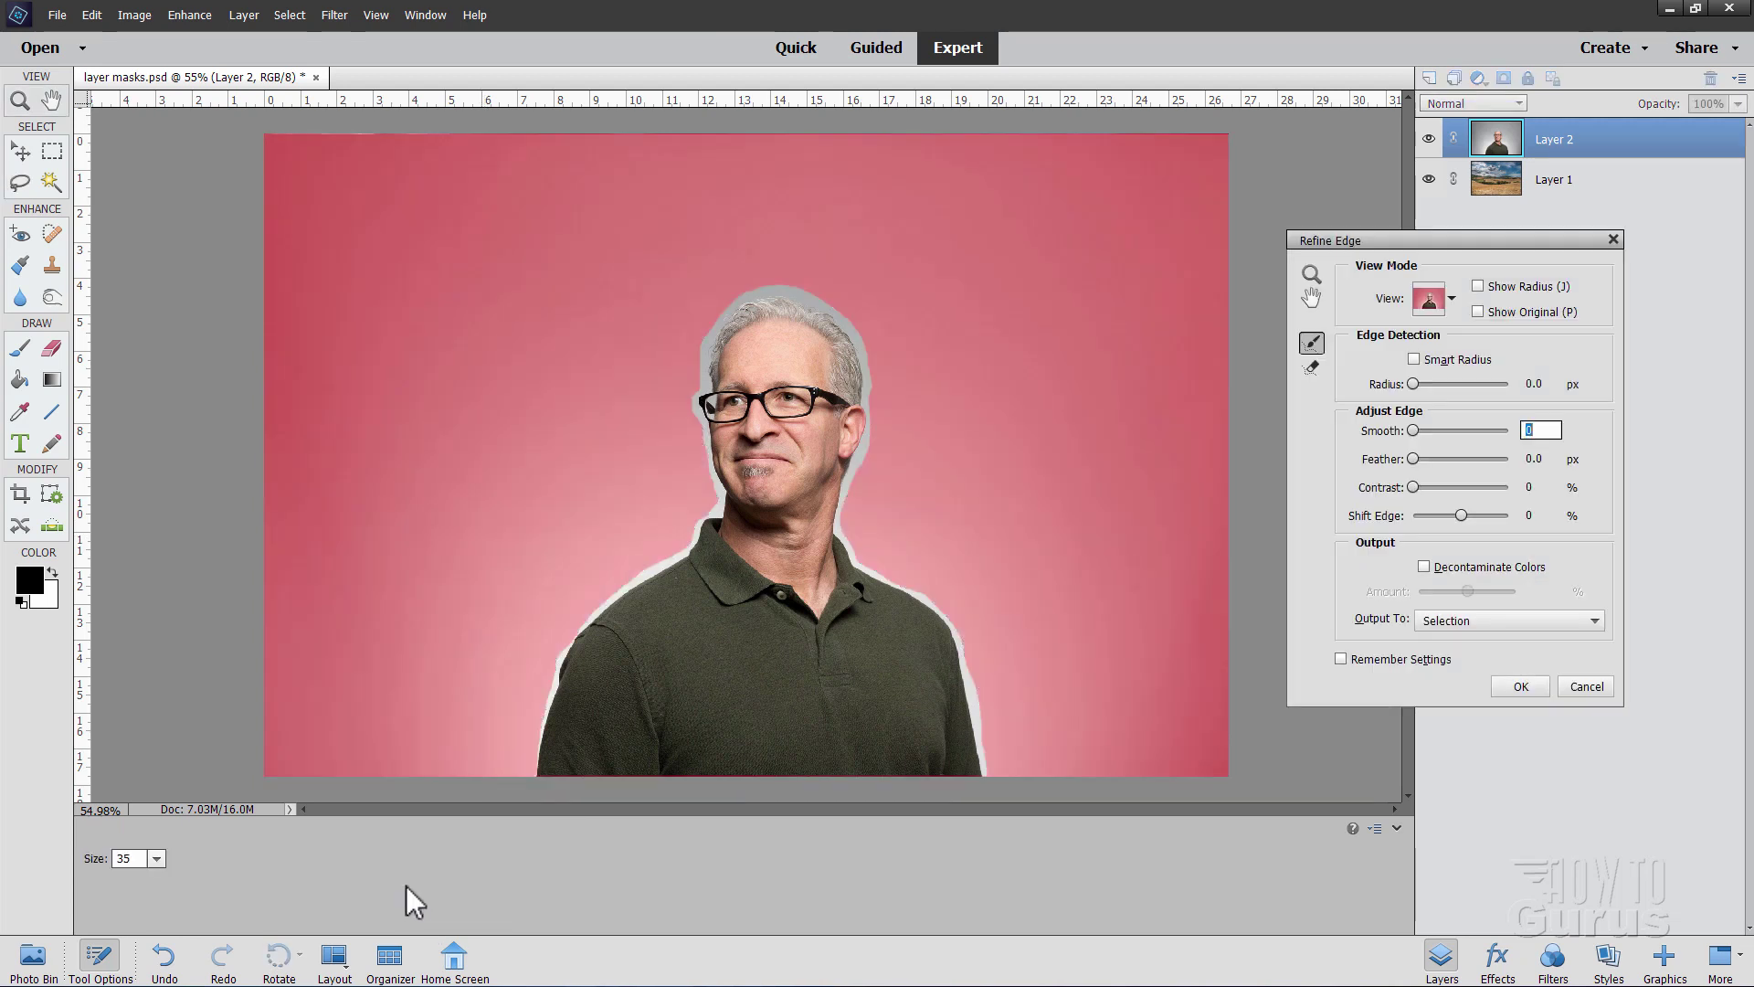
click(1456, 303)
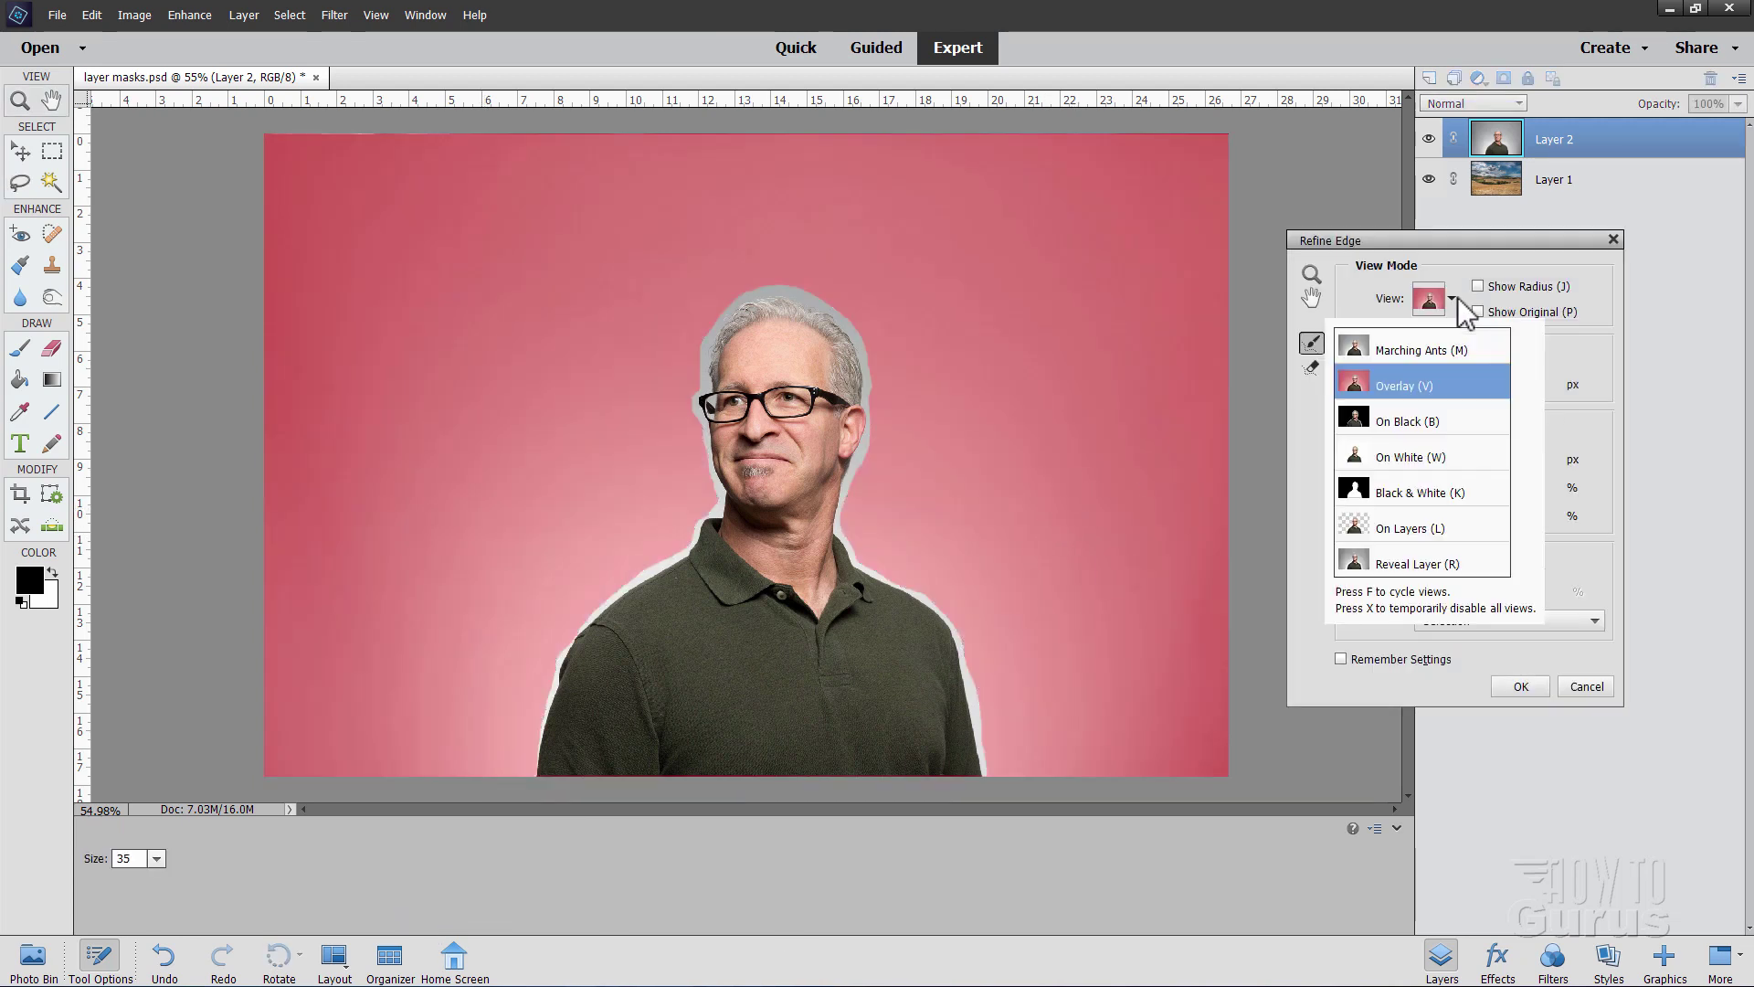
click(1343, 387)
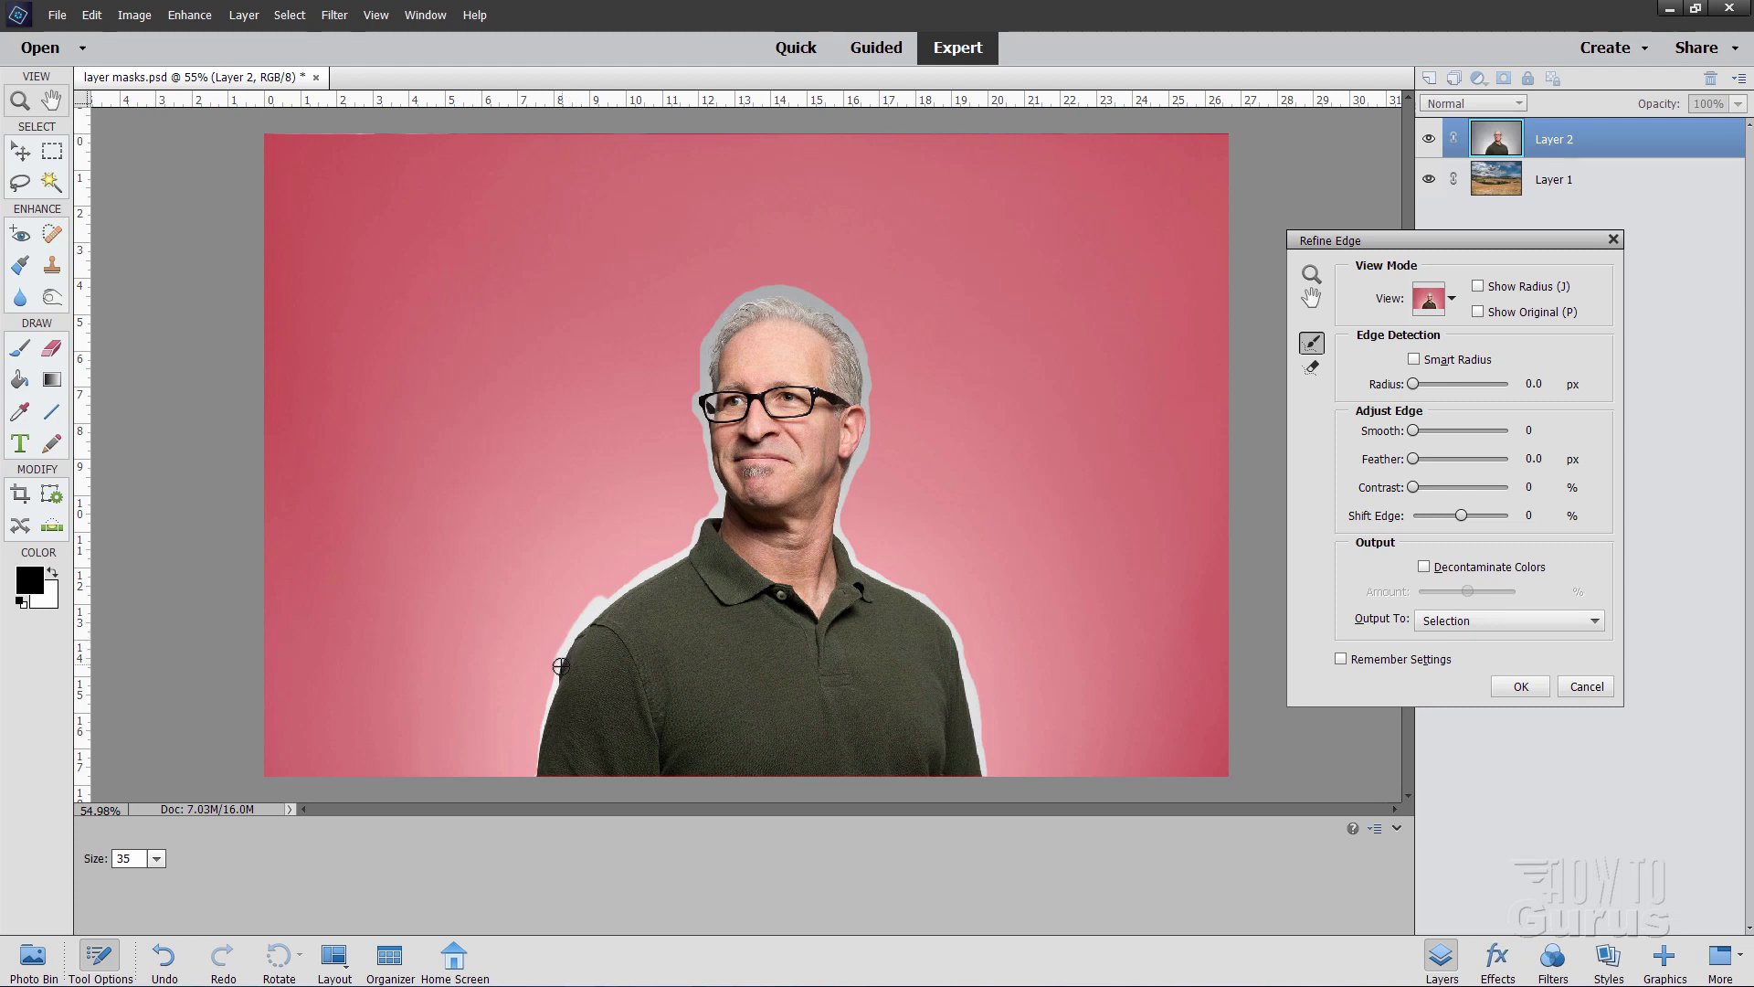
- Brush the refine radius along the man's shoulders, hair beside the glasses, and right neck
mouse_move(556, 689)
mouse_down()
mouse_move(520, 731)
mouse_move(539, 711)
mouse_move(538, 746)
mouse_move(537, 704)
mouse_up()
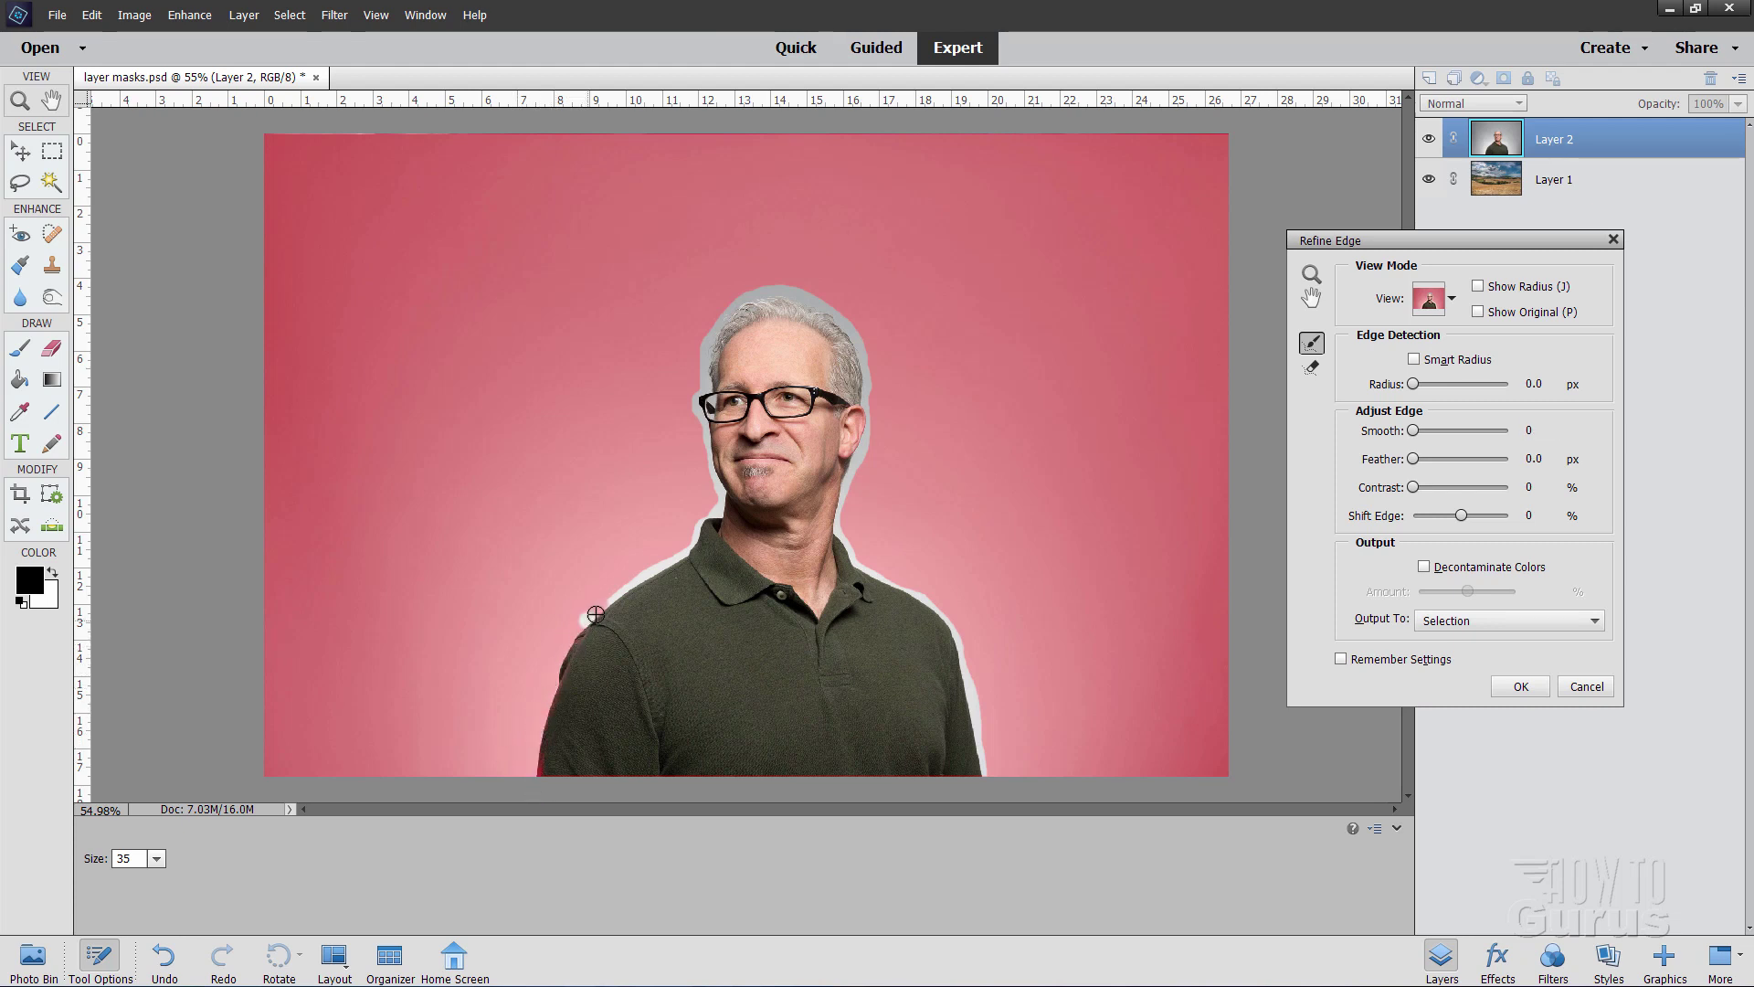
mouse_move(596, 615)
mouse_down()
mouse_move(649, 569)
mouse_move(612, 575)
mouse_move(637, 583)
mouse_move(694, 547)
mouse_move(691, 509)
mouse_move(714, 540)
mouse_move(697, 462)
mouse_up()
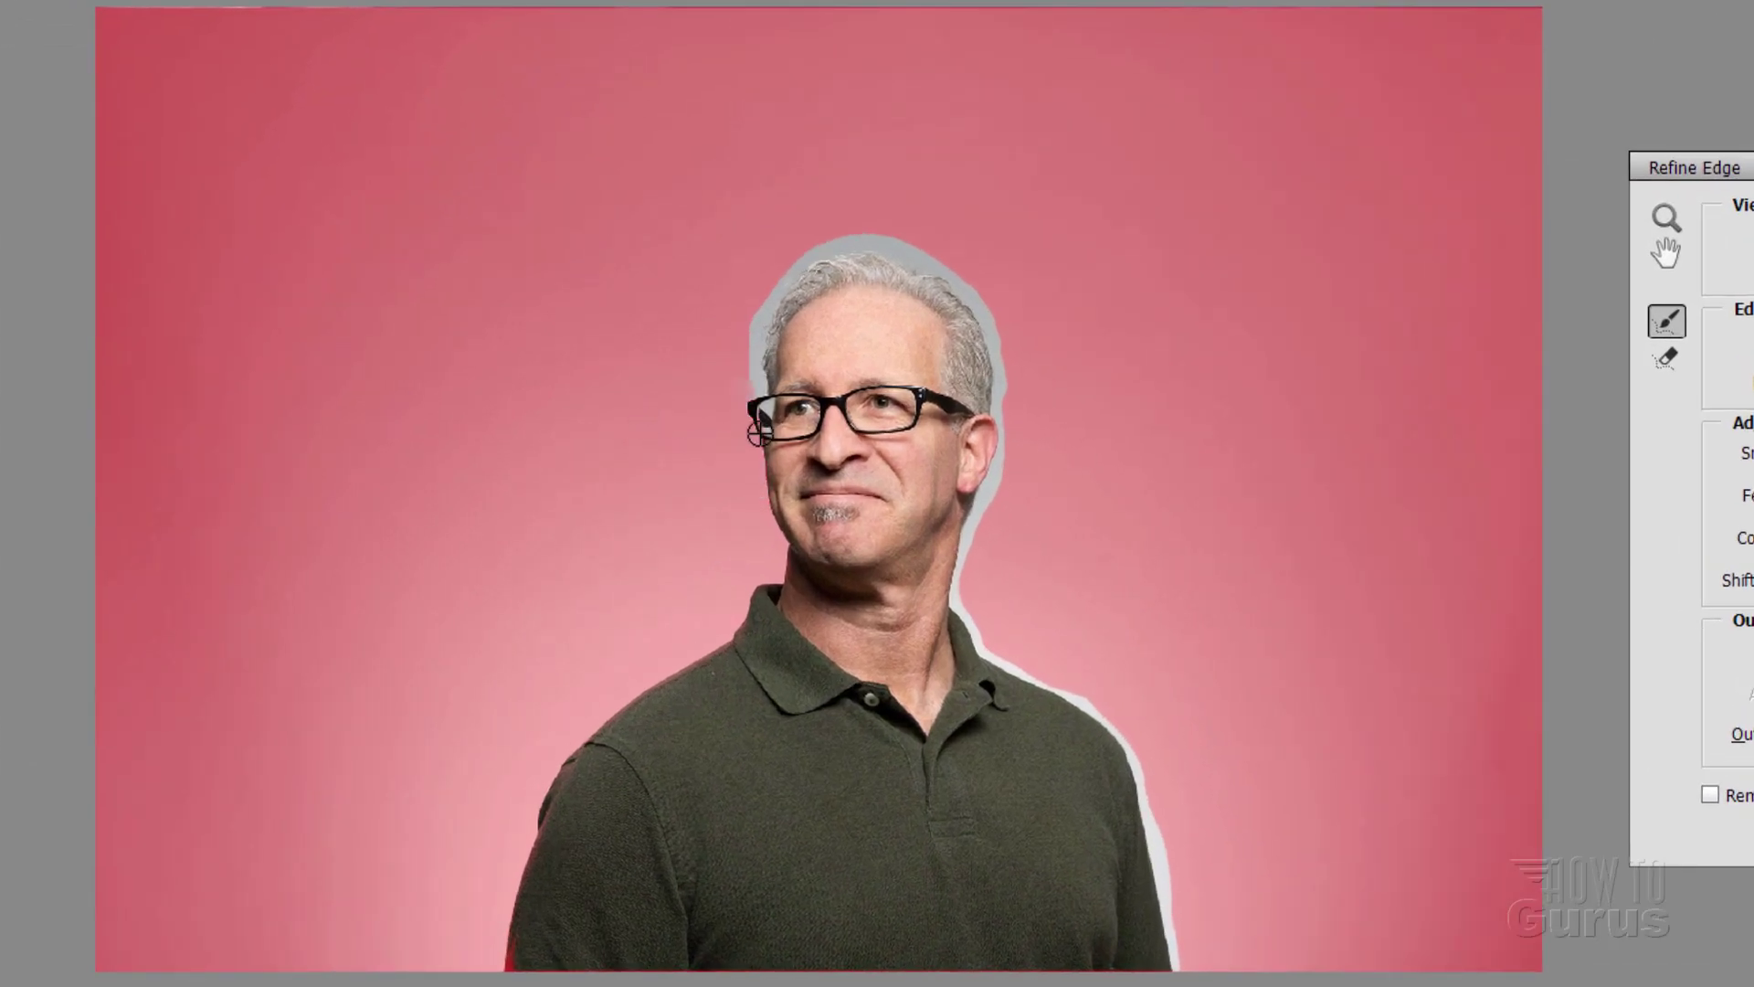
mouse_move(728, 403)
mouse_down()
mouse_move(762, 393)
mouse_move(756, 445)
mouse_move(754, 316)
mouse_move(803, 262)
mouse_up()
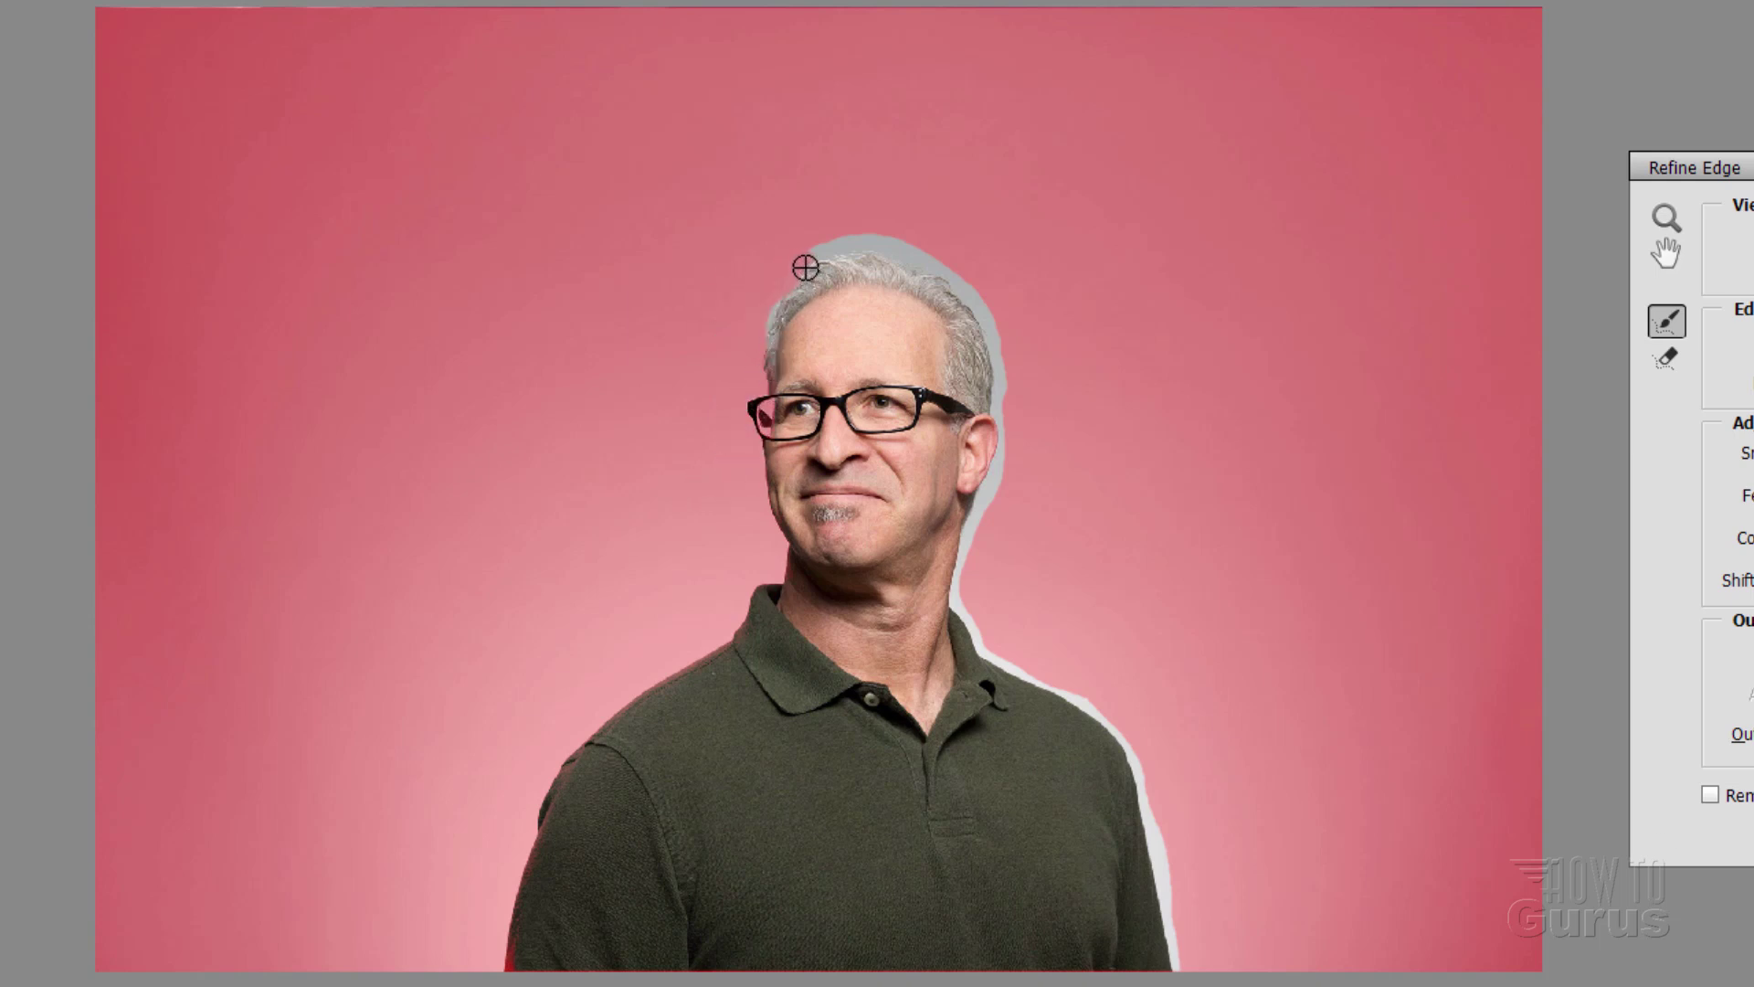
mouse_move(736, 340)
mouse_down()
mouse_move(782, 244)
mouse_move(816, 262)
mouse_move(887, 239)
mouse_move(967, 276)
mouse_move(875, 252)
mouse_move(964, 287)
mouse_move(1012, 408)
mouse_move(1086, 427)
mouse_move(1032, 391)
mouse_move(1003, 400)
mouse_move(1003, 467)
mouse_move(968, 546)
mouse_move(1025, 588)
mouse_move(1038, 578)
mouse_move(959, 570)
mouse_move(954, 587)
mouse_move(993, 657)
mouse_move(1053, 687)
mouse_up()
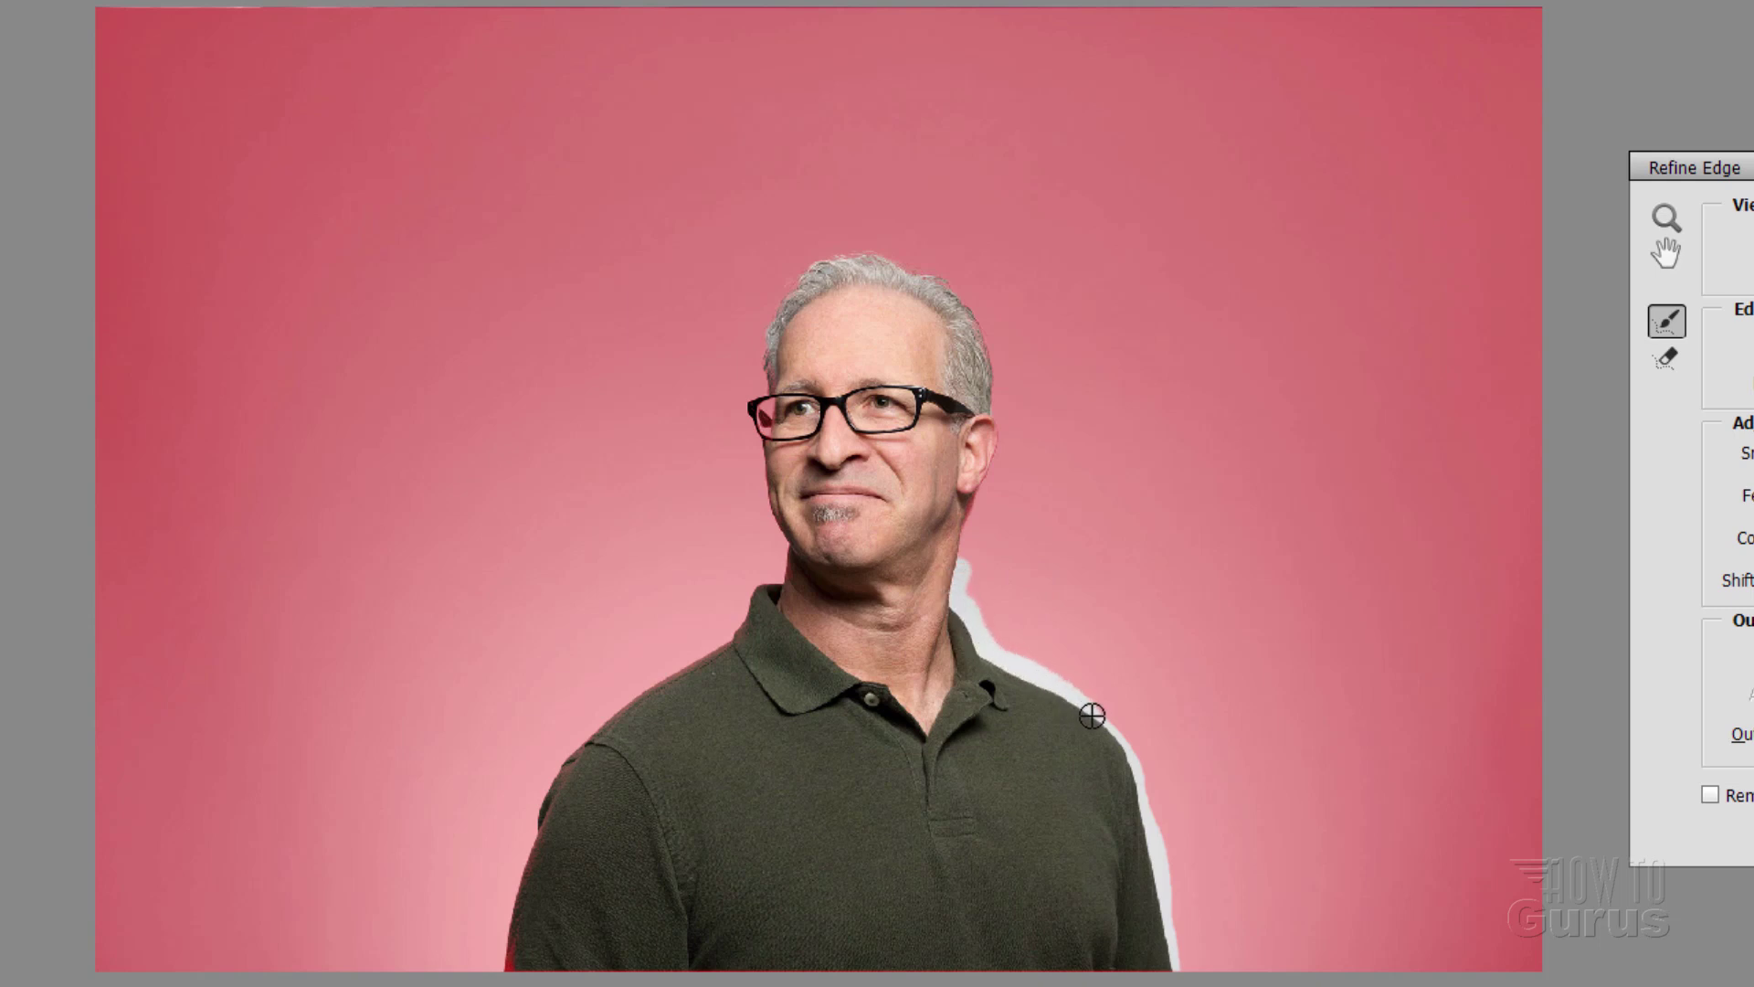
drag(1135, 759, 1154, 852)
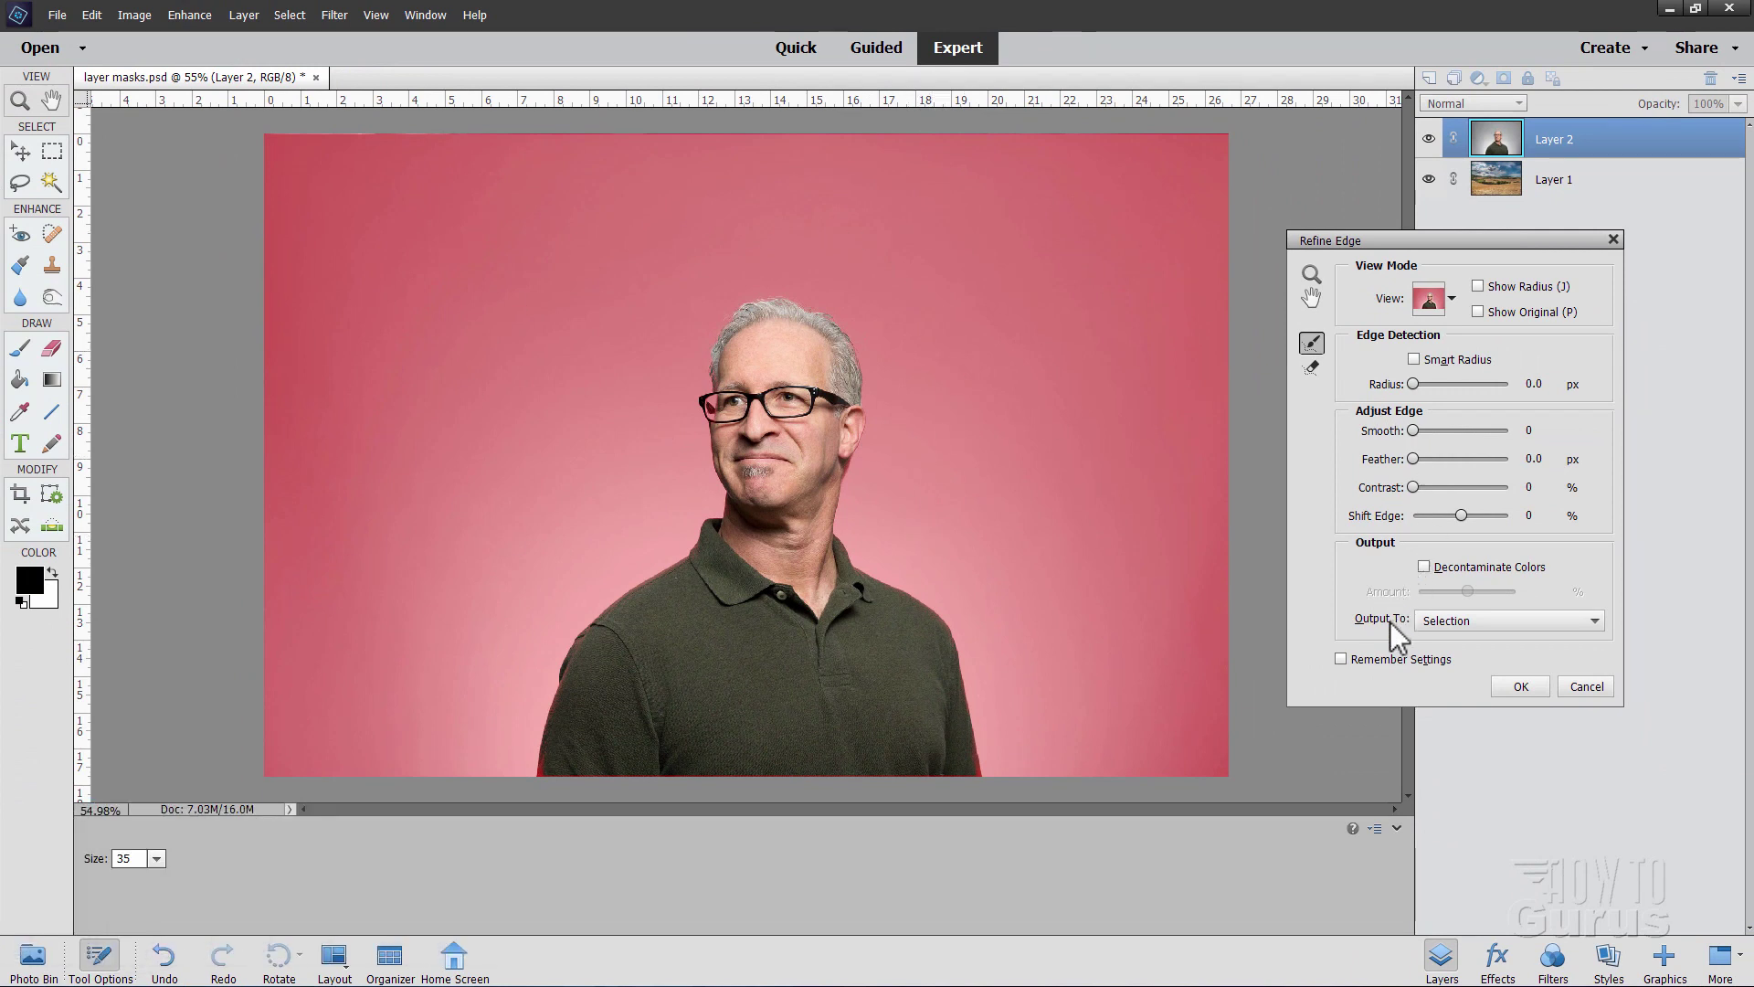
- Set Refine Edge output to New Layer with Layer Mask and apply it
click(1482, 617)
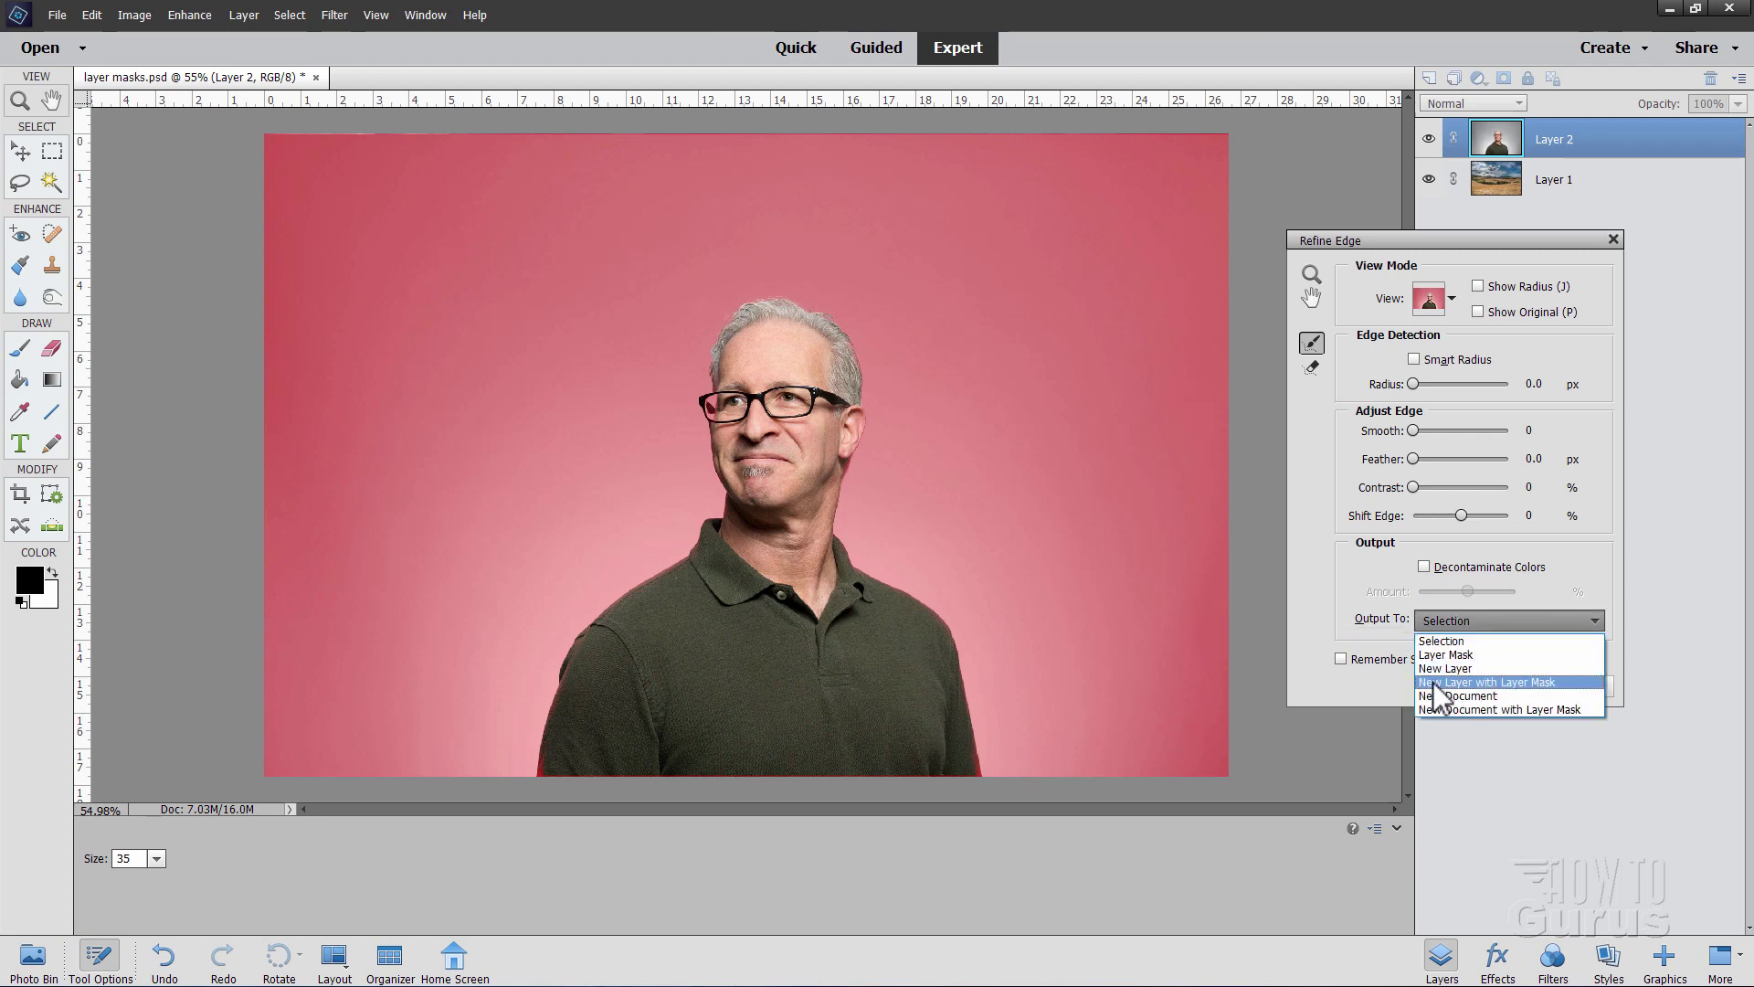
click(1482, 683)
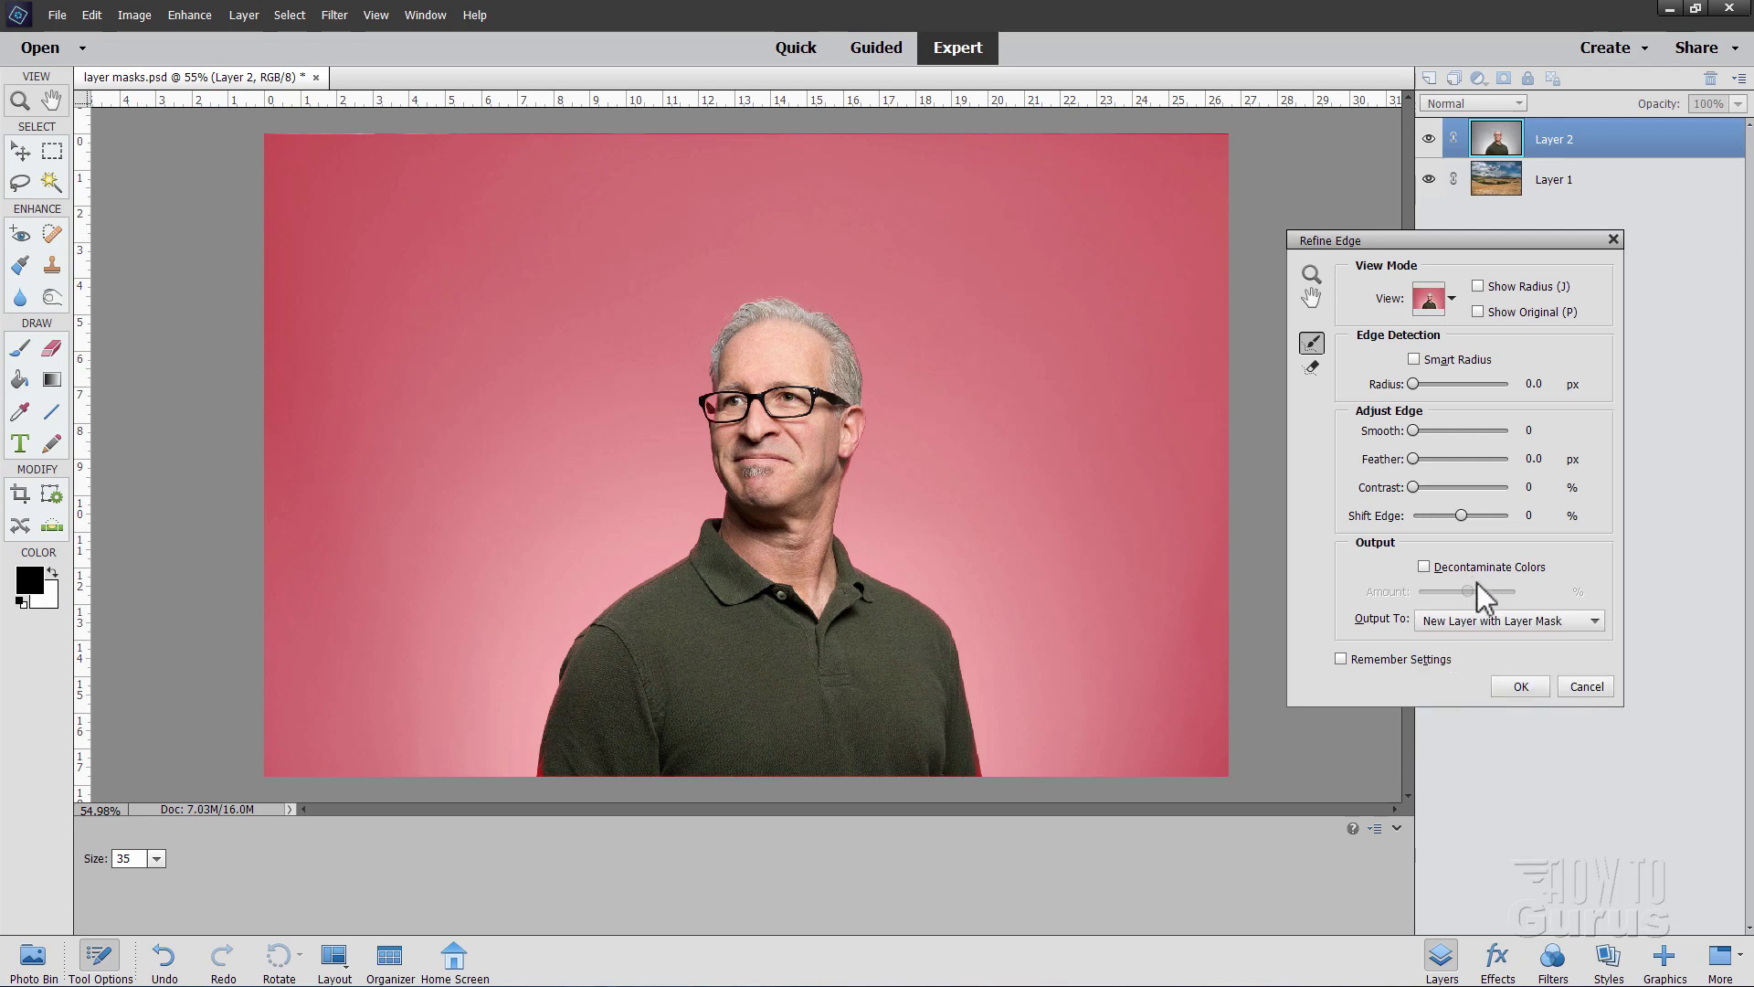
click(1519, 687)
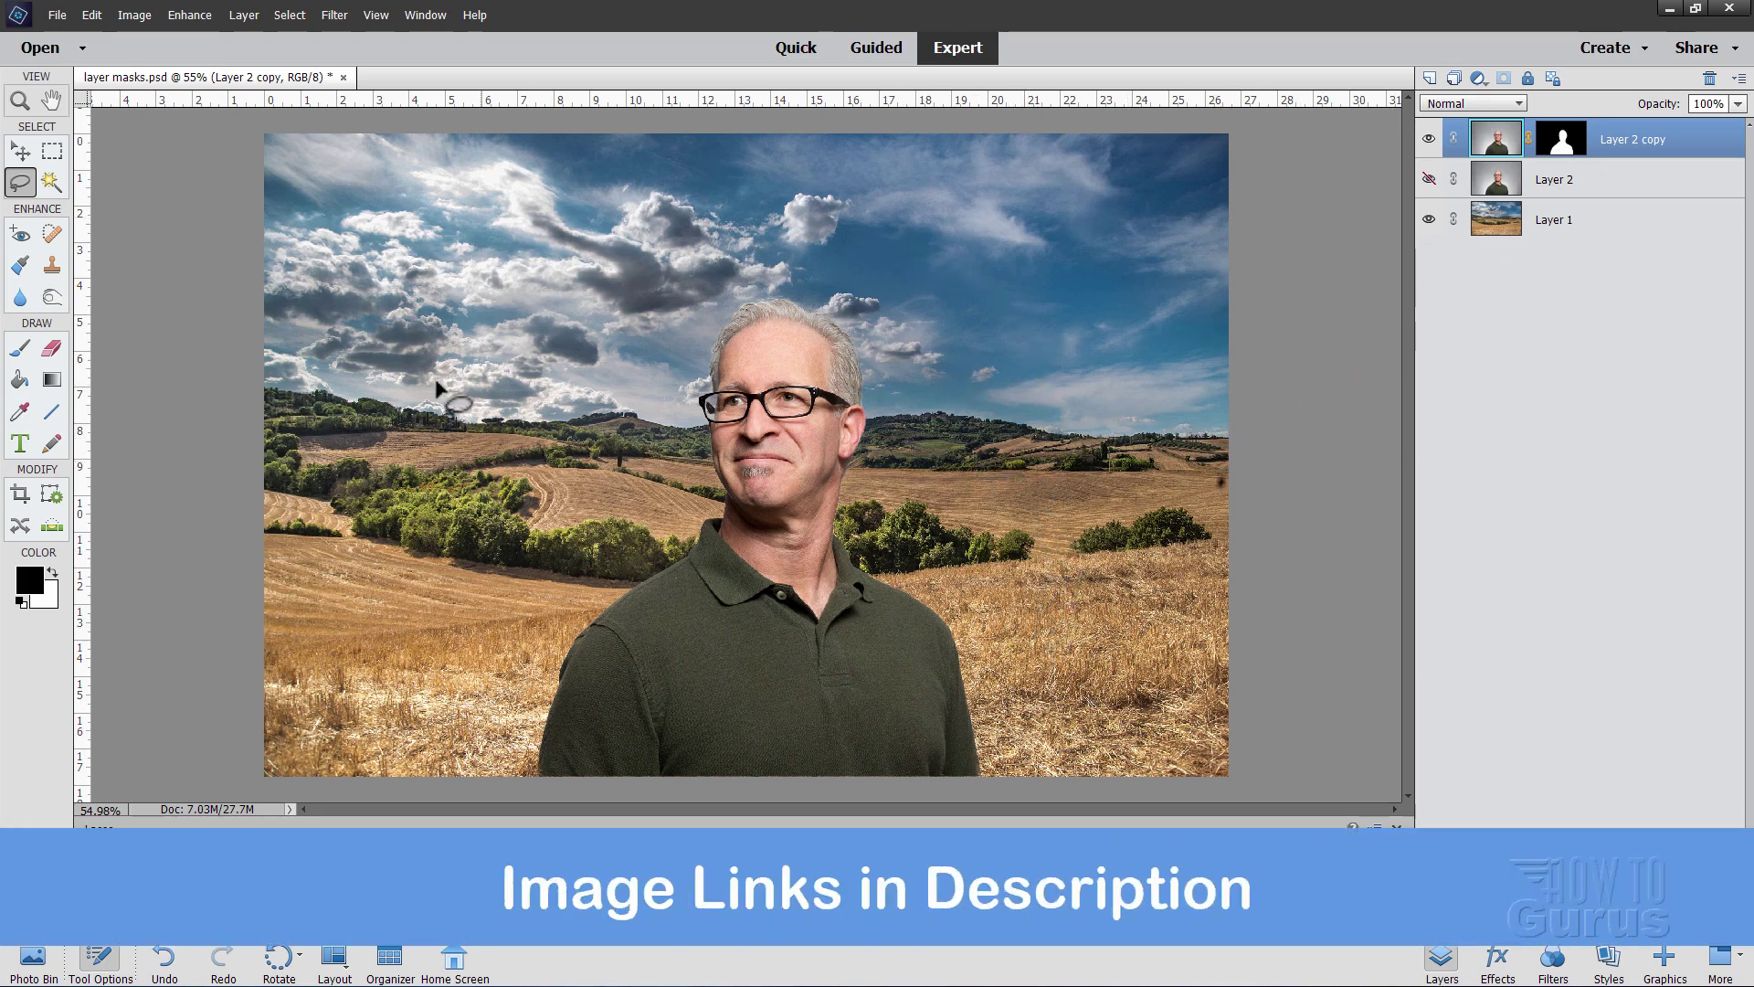
click(1428, 179)
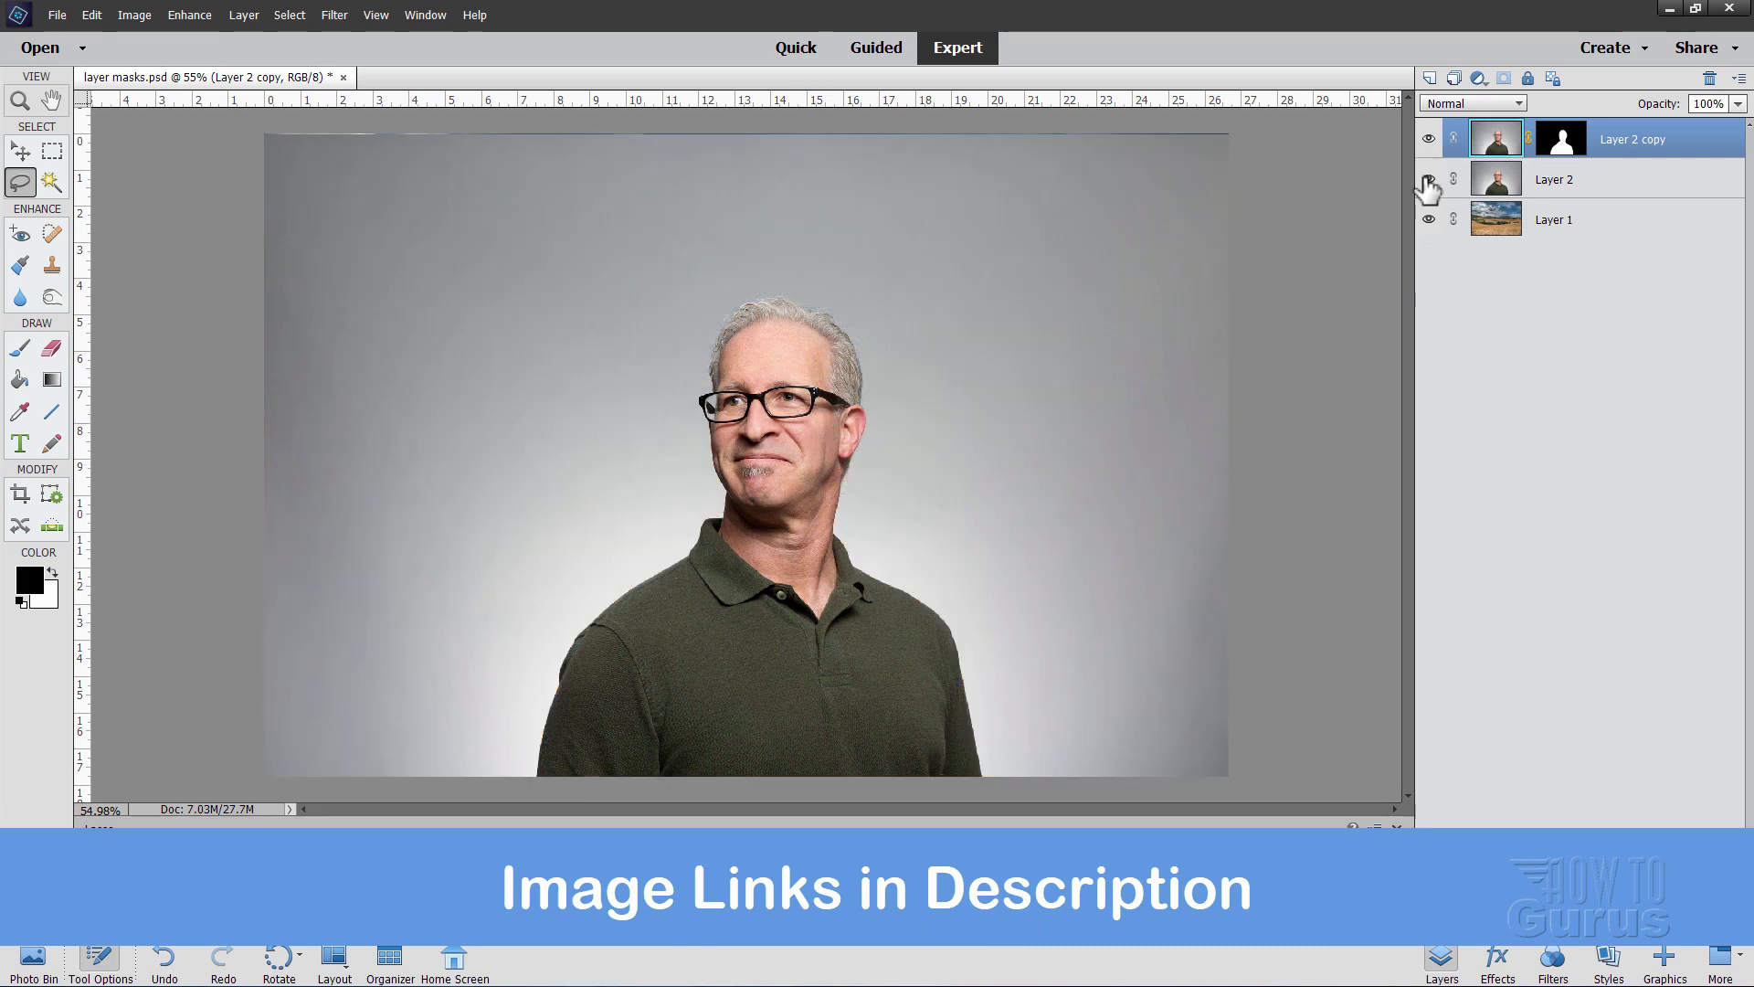
click(1429, 180)
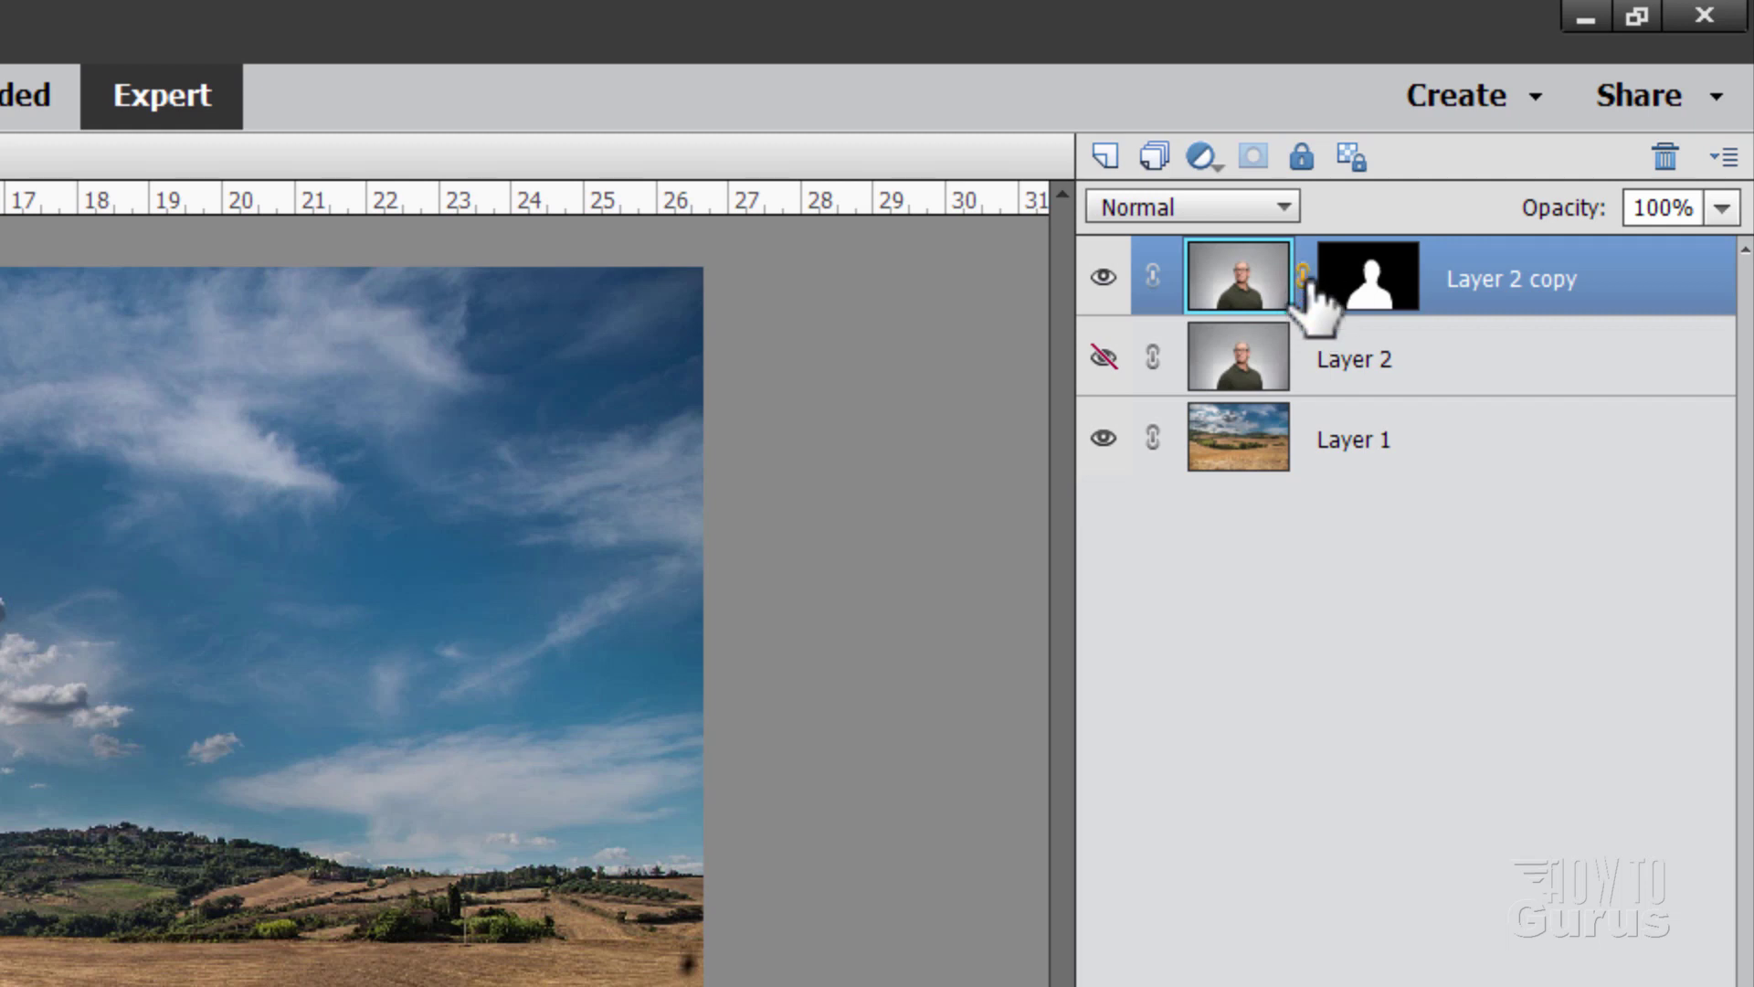
click(1303, 274)
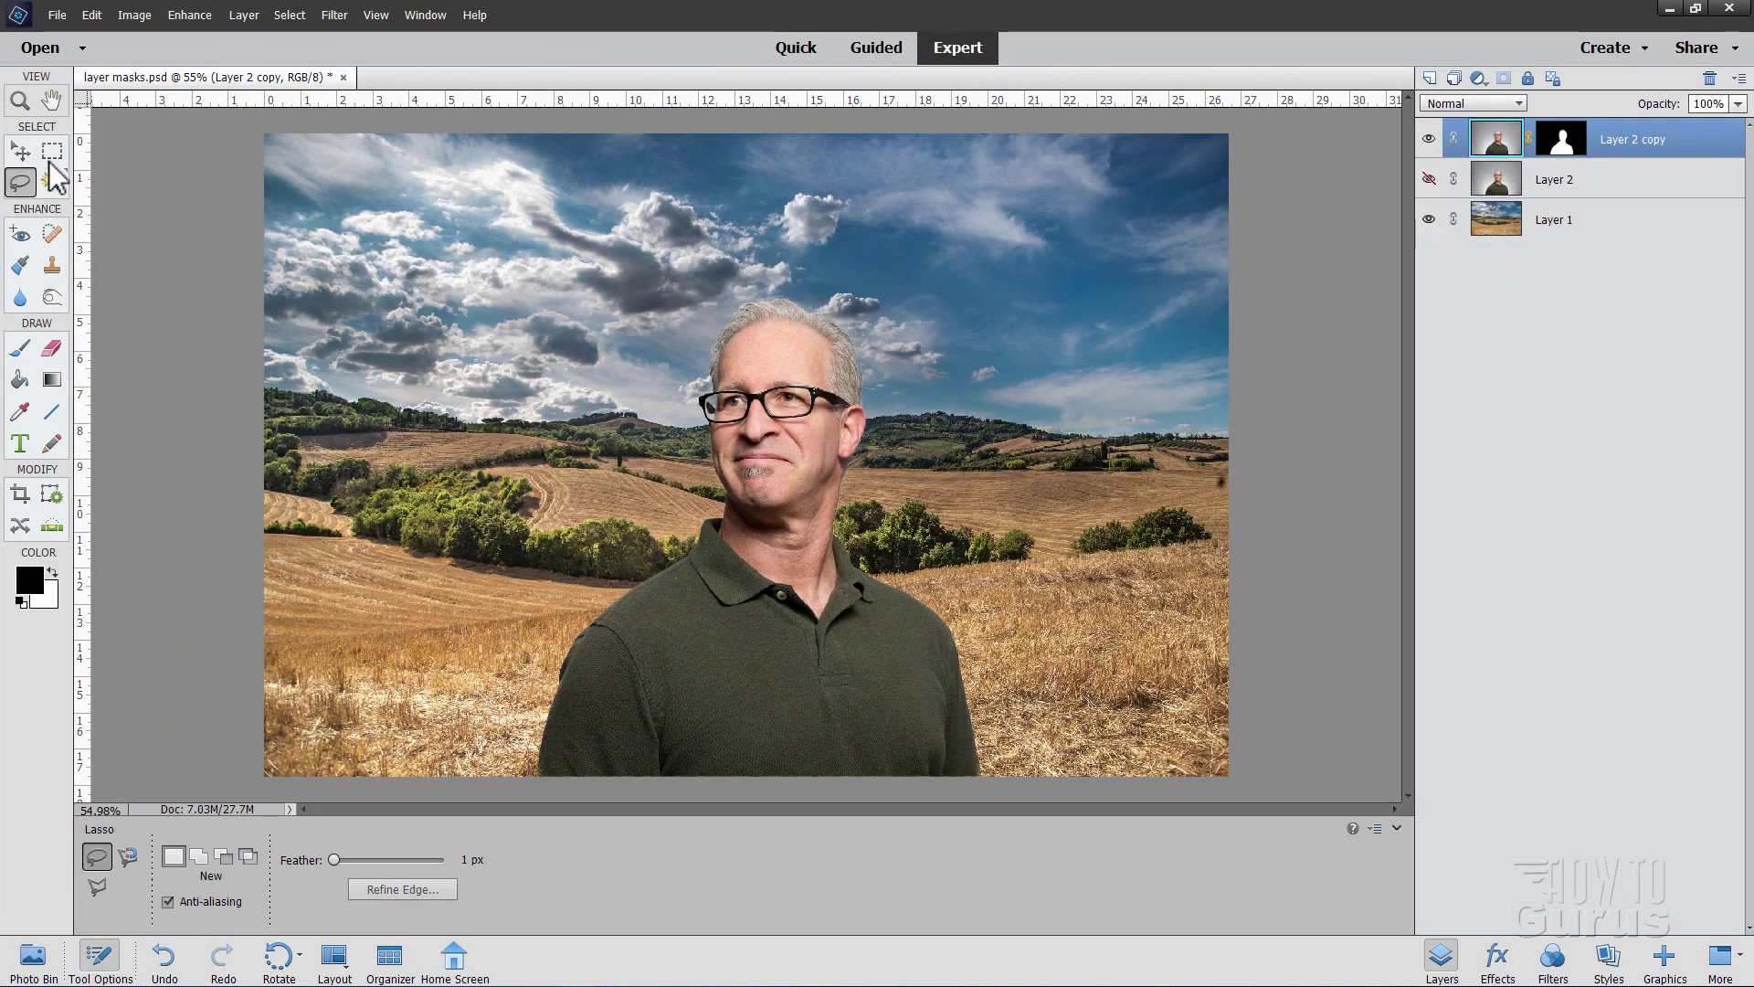
- Drag the man about 5.3 inches right, test shifting the image inside its mask, then undo and relink
click(28, 151)
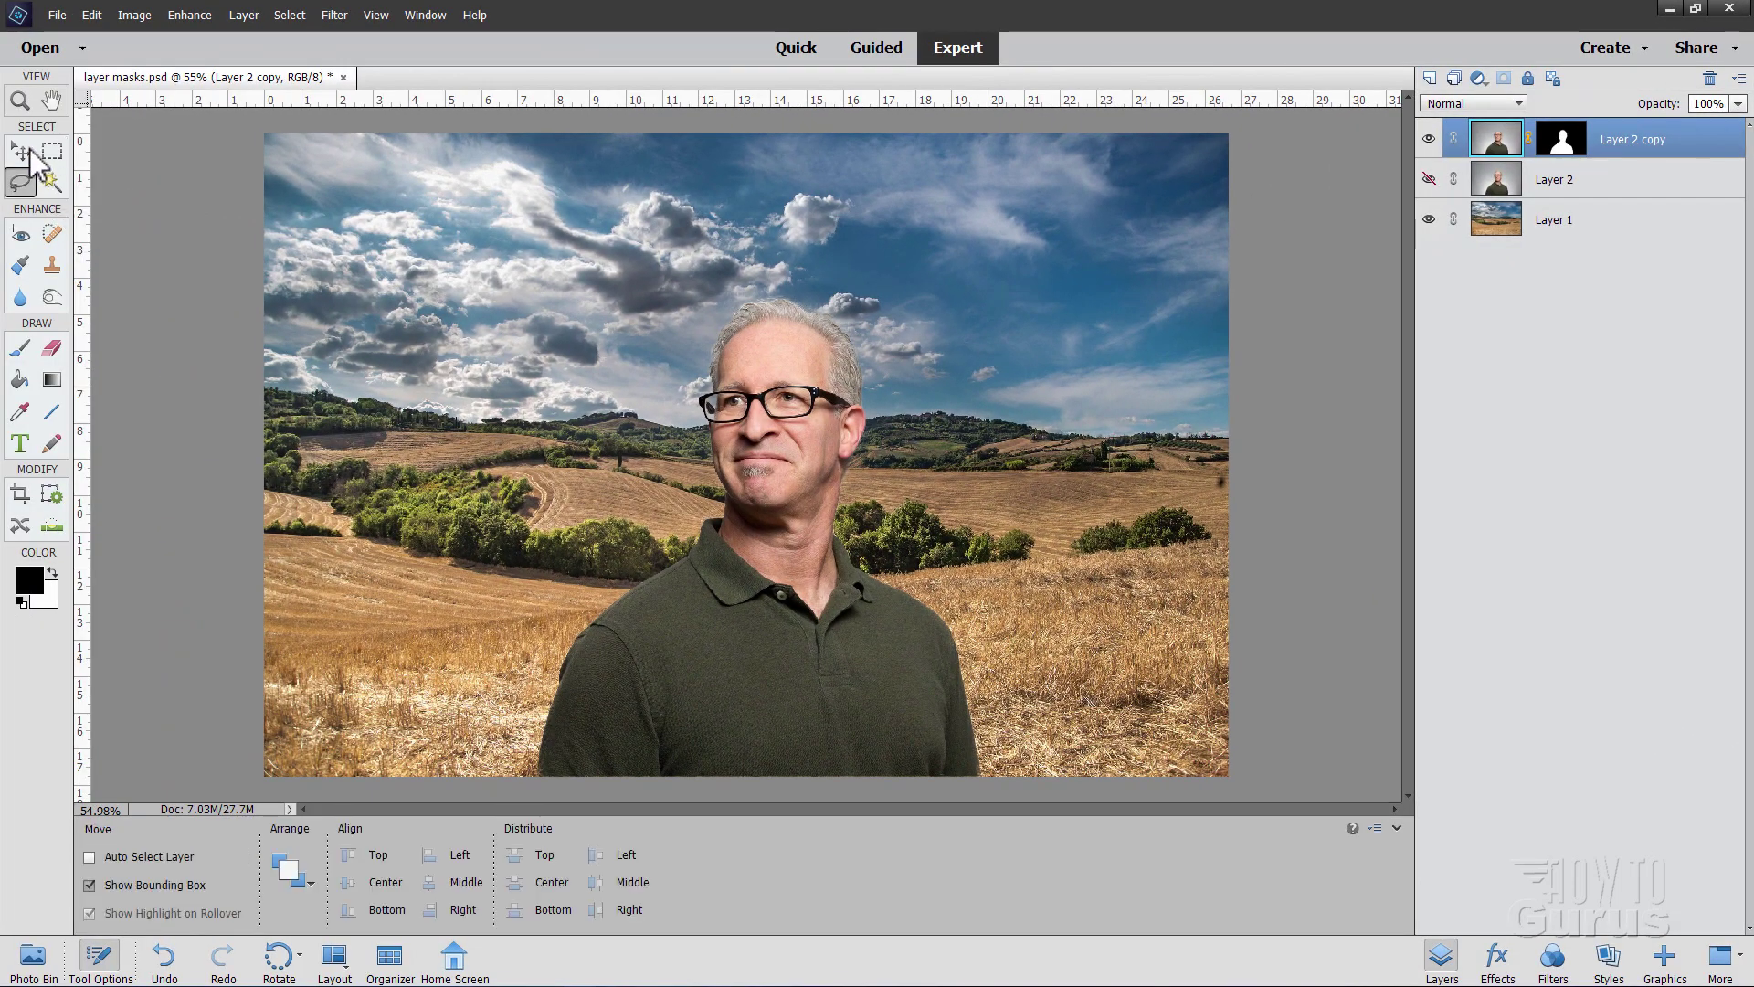
drag(717, 624, 905, 699)
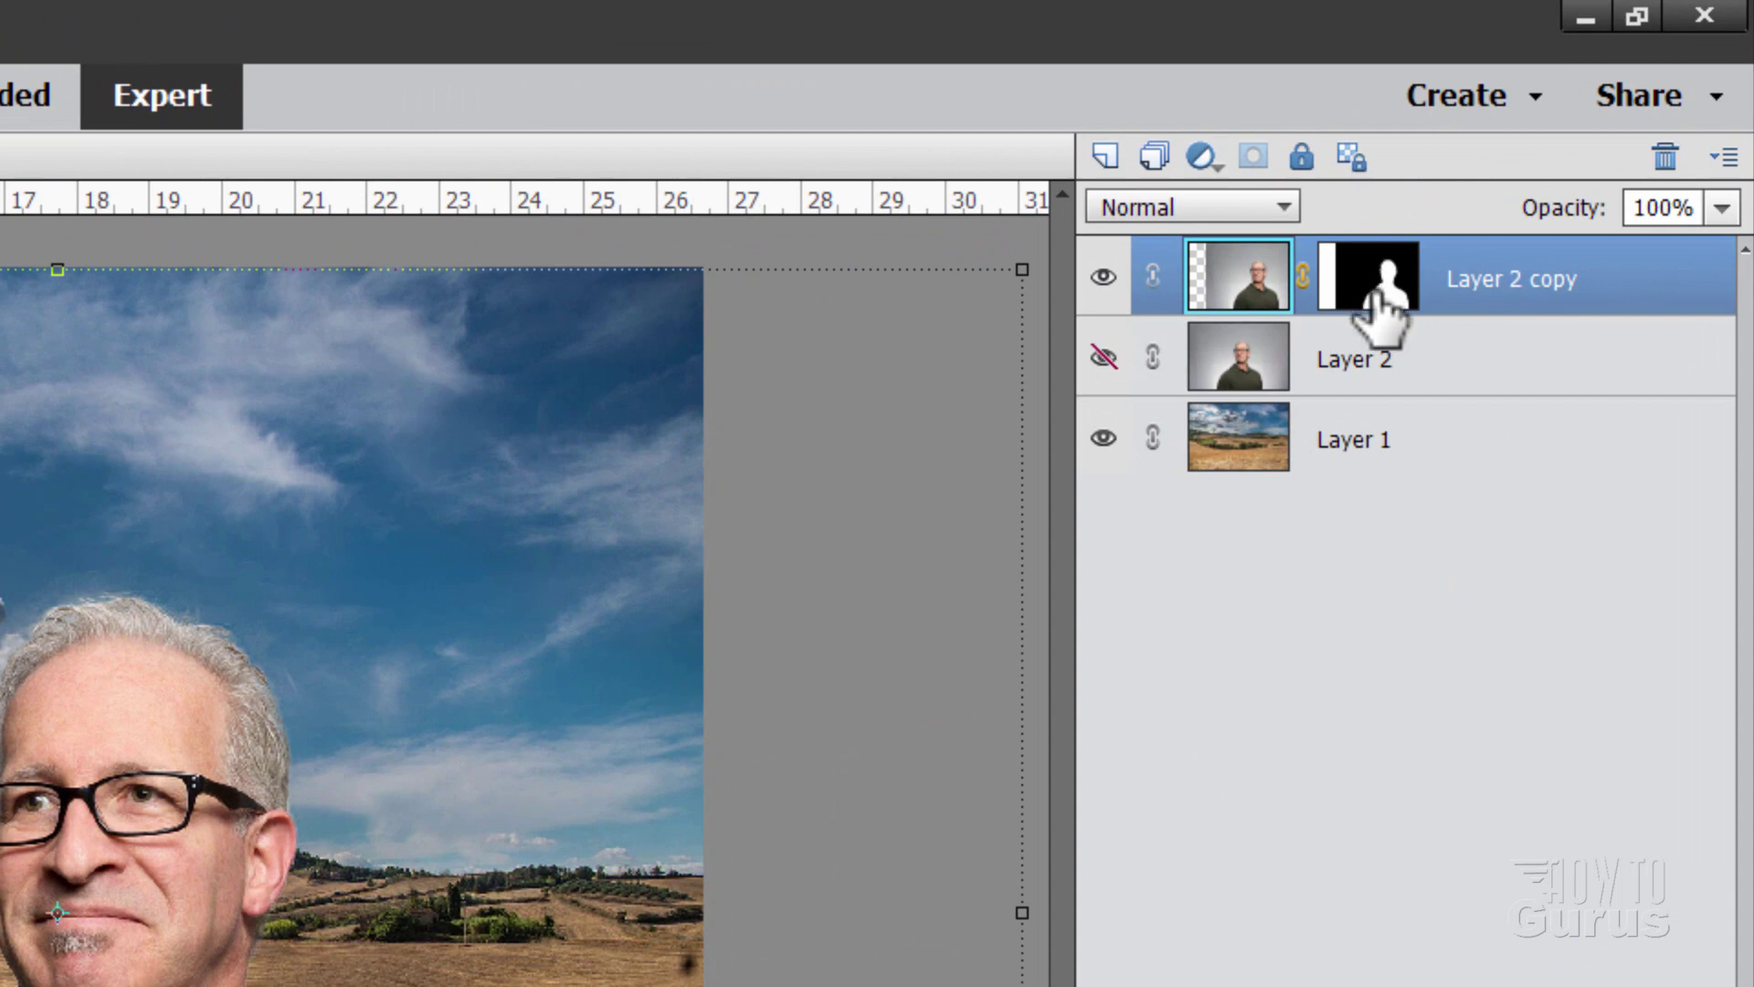
click(1309, 290)
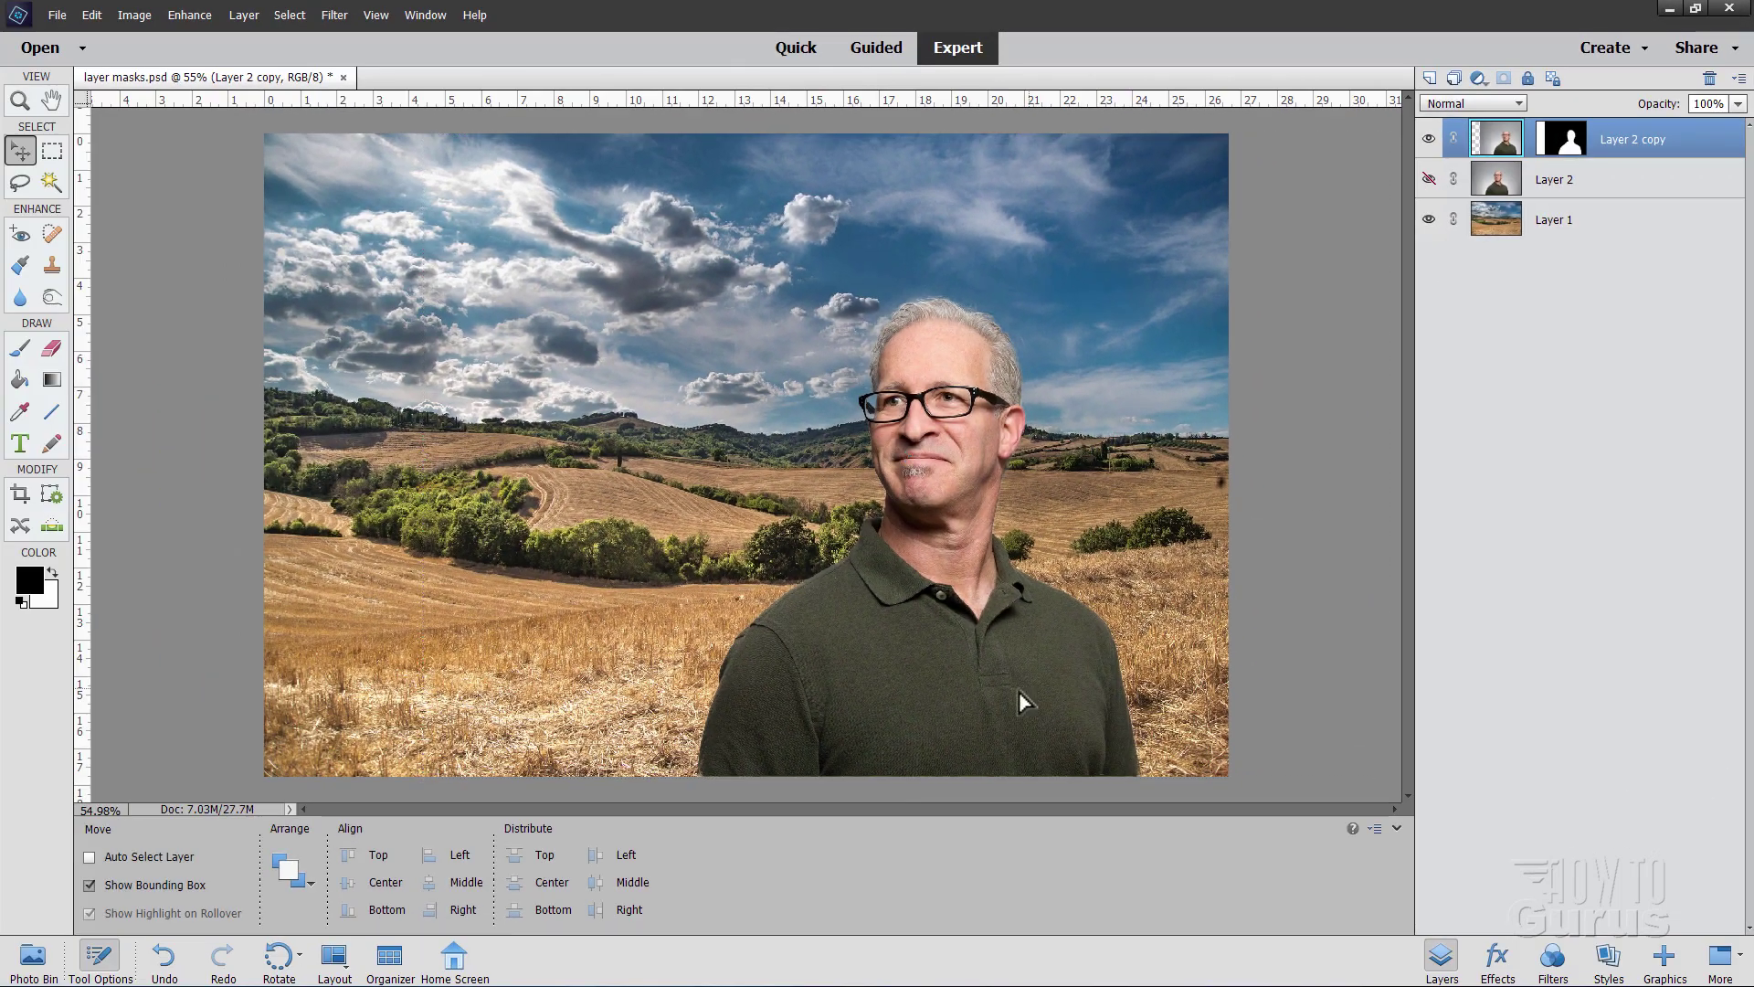
drag(283, 986, 160, 986)
mouse_move(956, 693)
mouse_down()
mouse_move(789, 694)
mouse_move(988, 676)
mouse_move(784, 691)
mouse_move(1036, 689)
mouse_move(959, 690)
mouse_up()
key(ctrl+z)
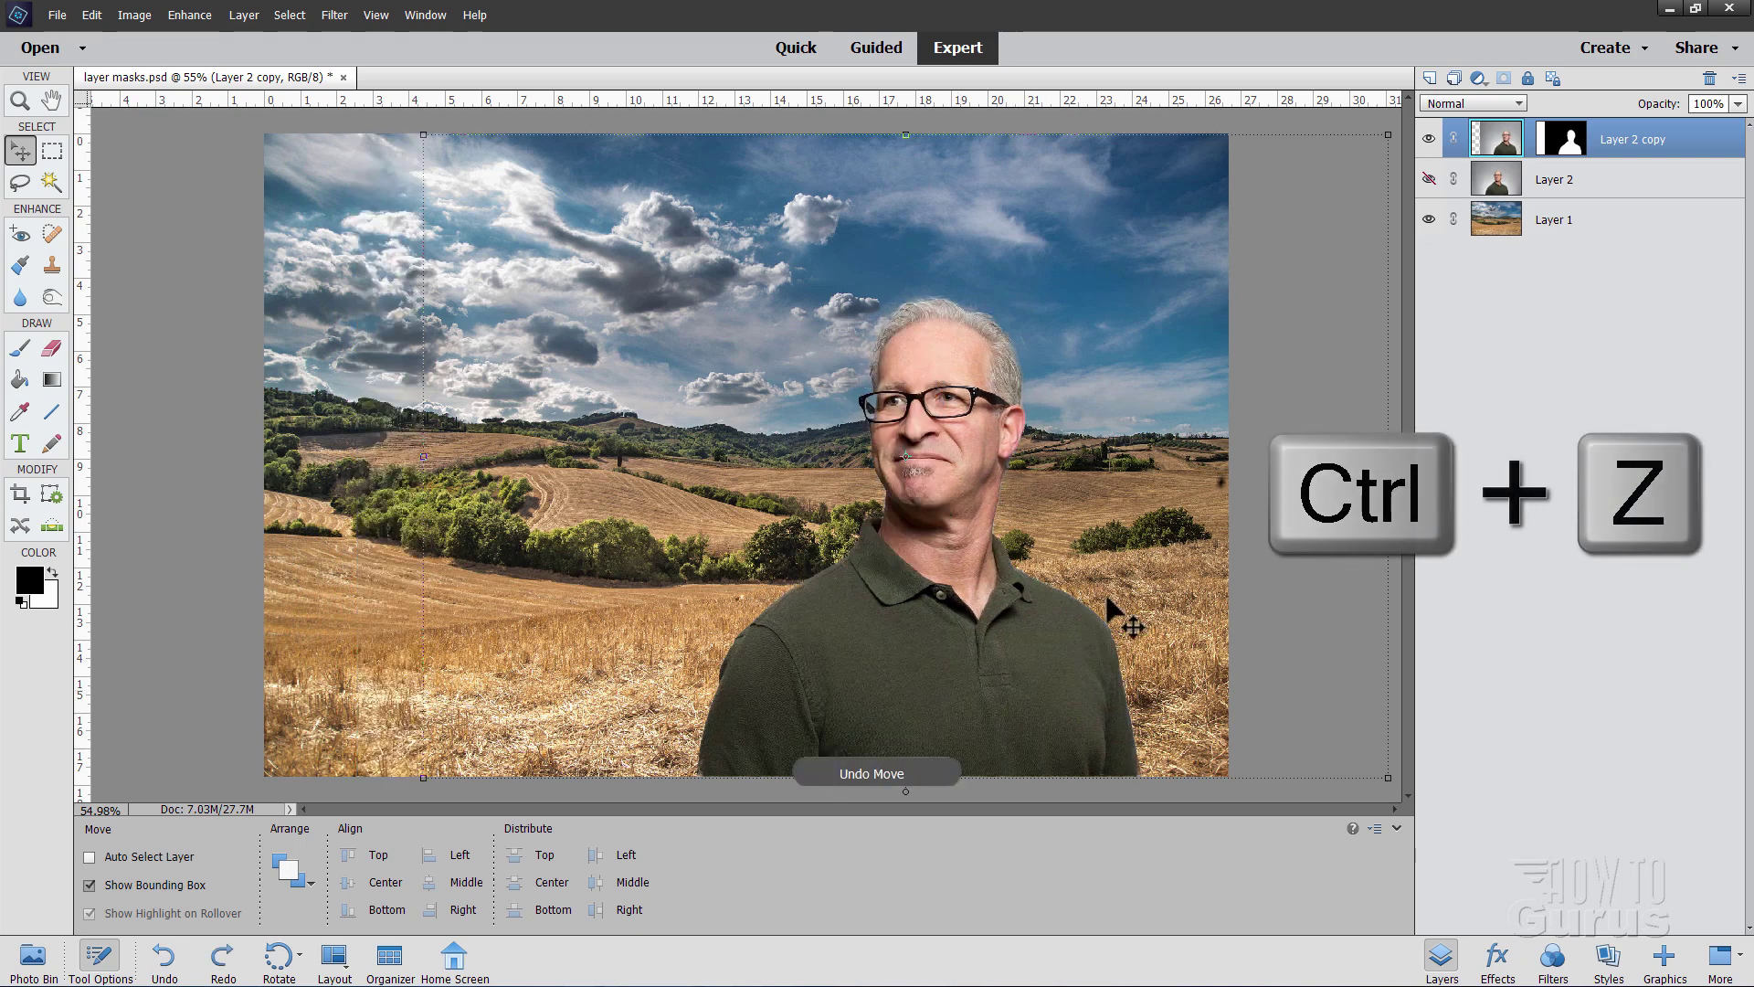
click(1531, 139)
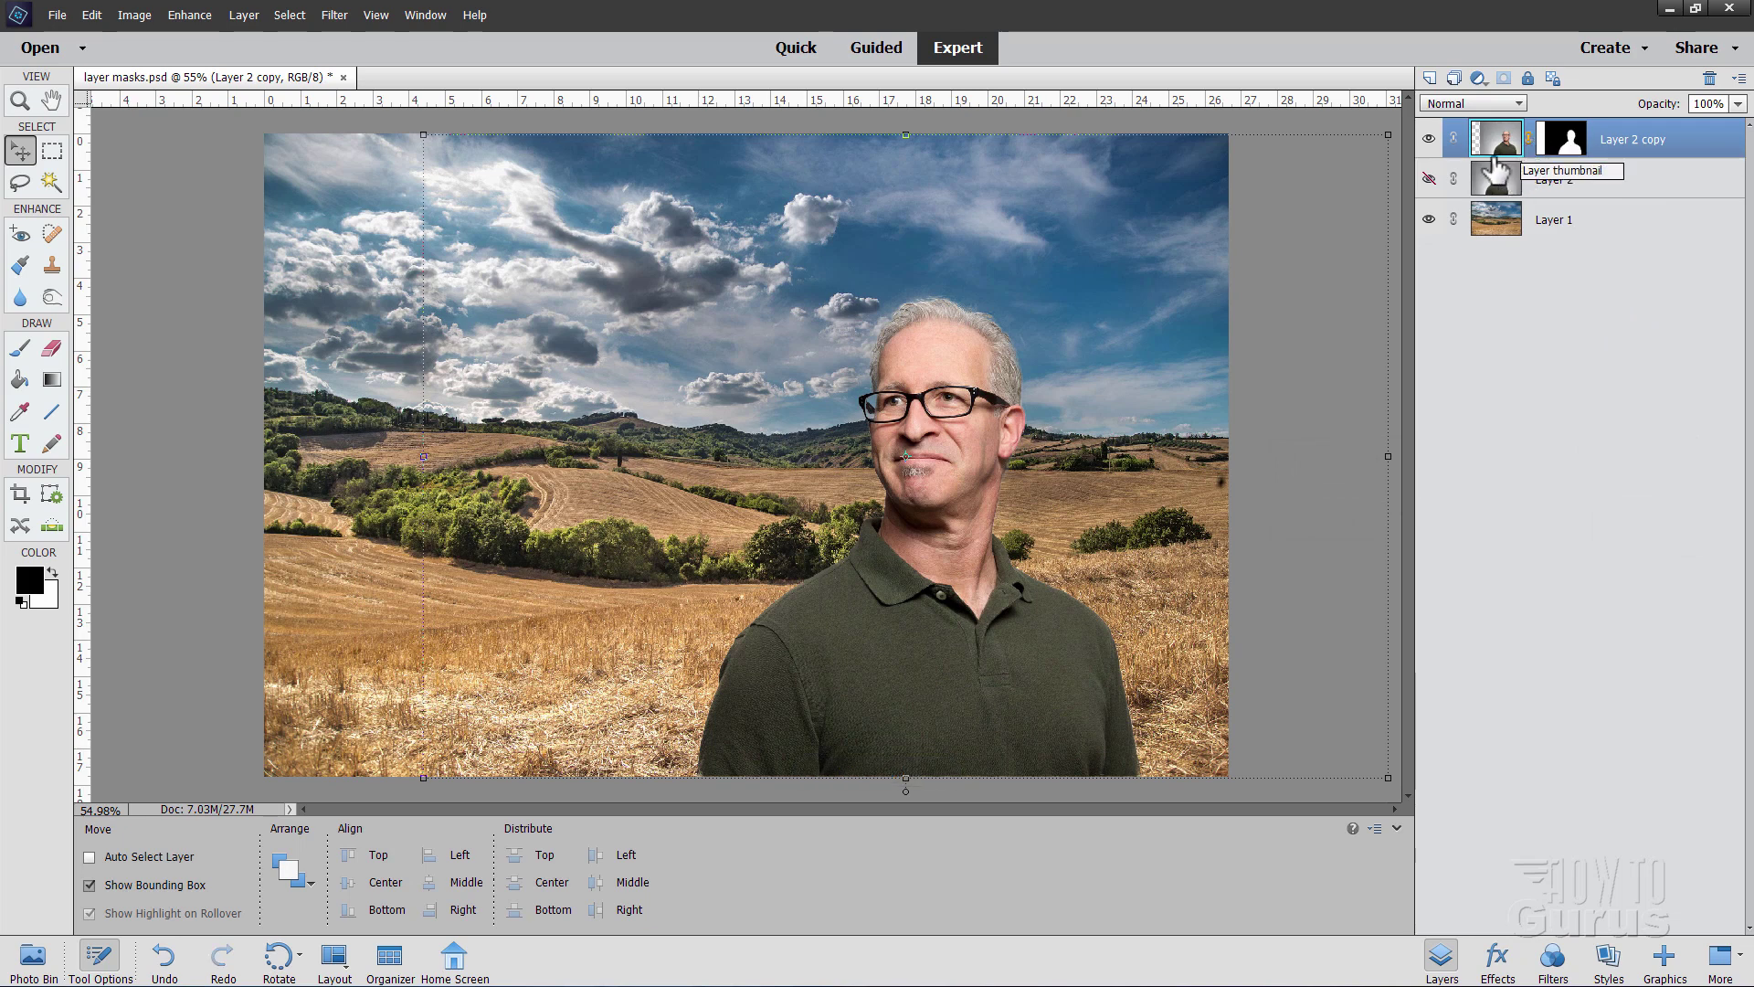
- Target the Layer 2 copy mask thumbnail, briefly switching to the image pixels and back
click(1559, 153)
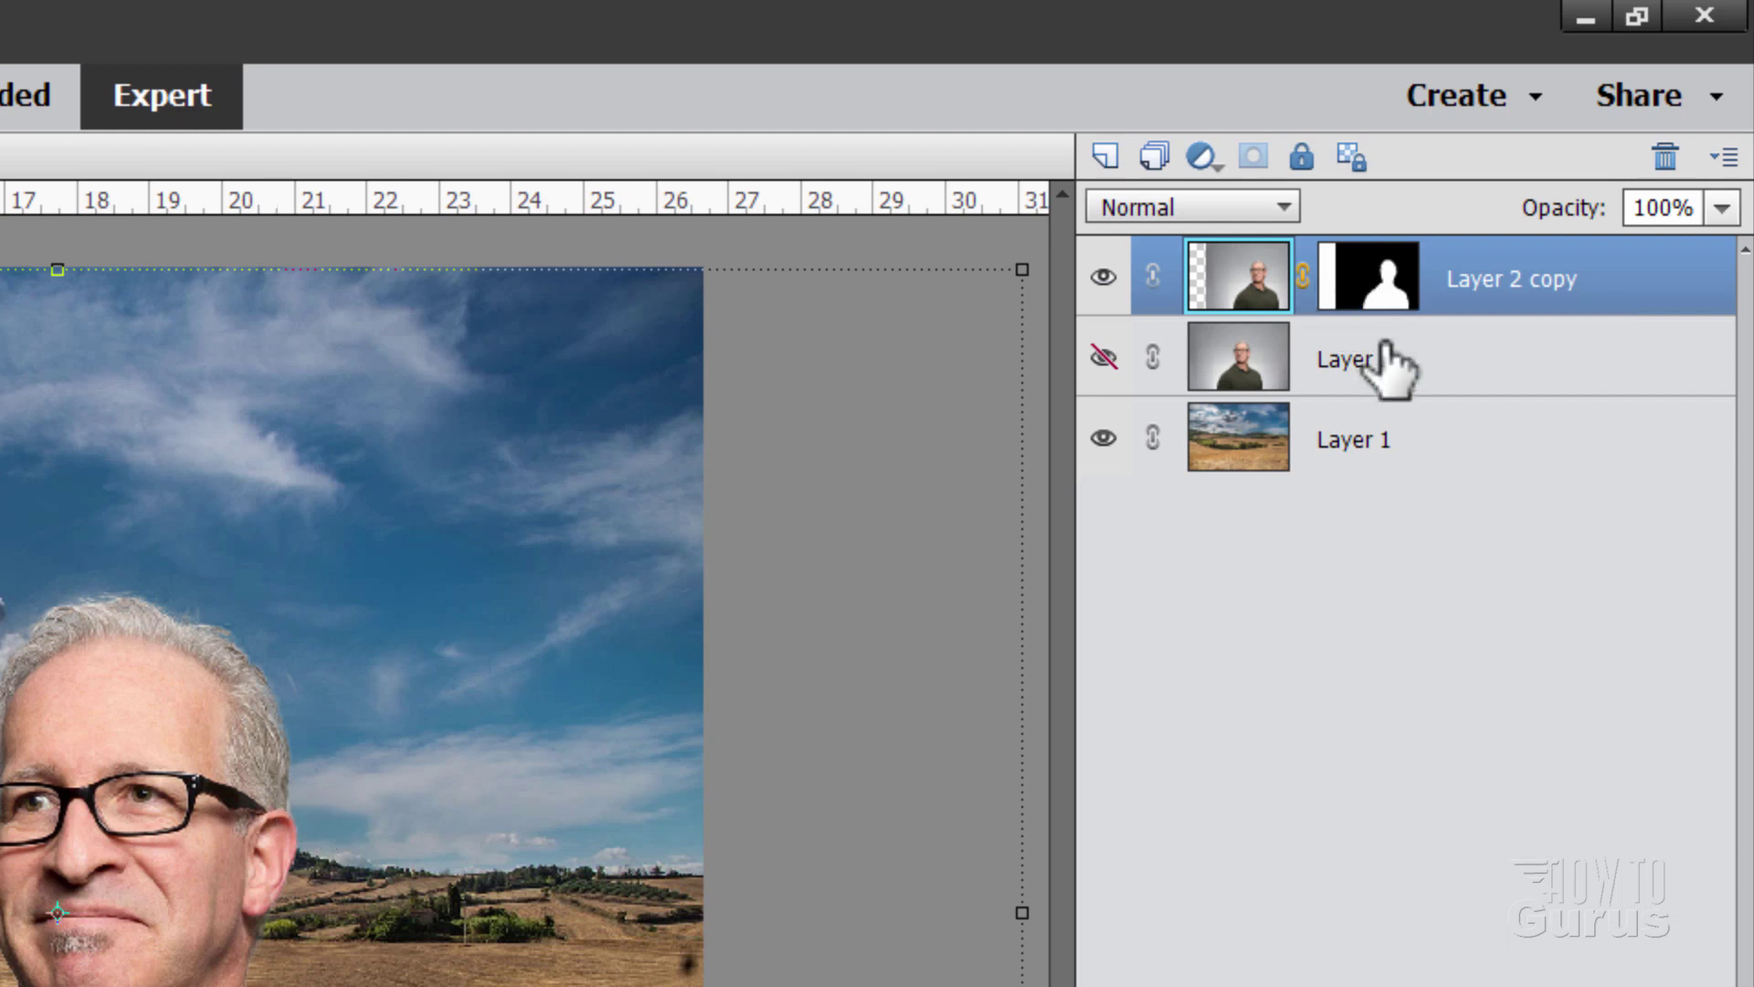
click(1366, 294)
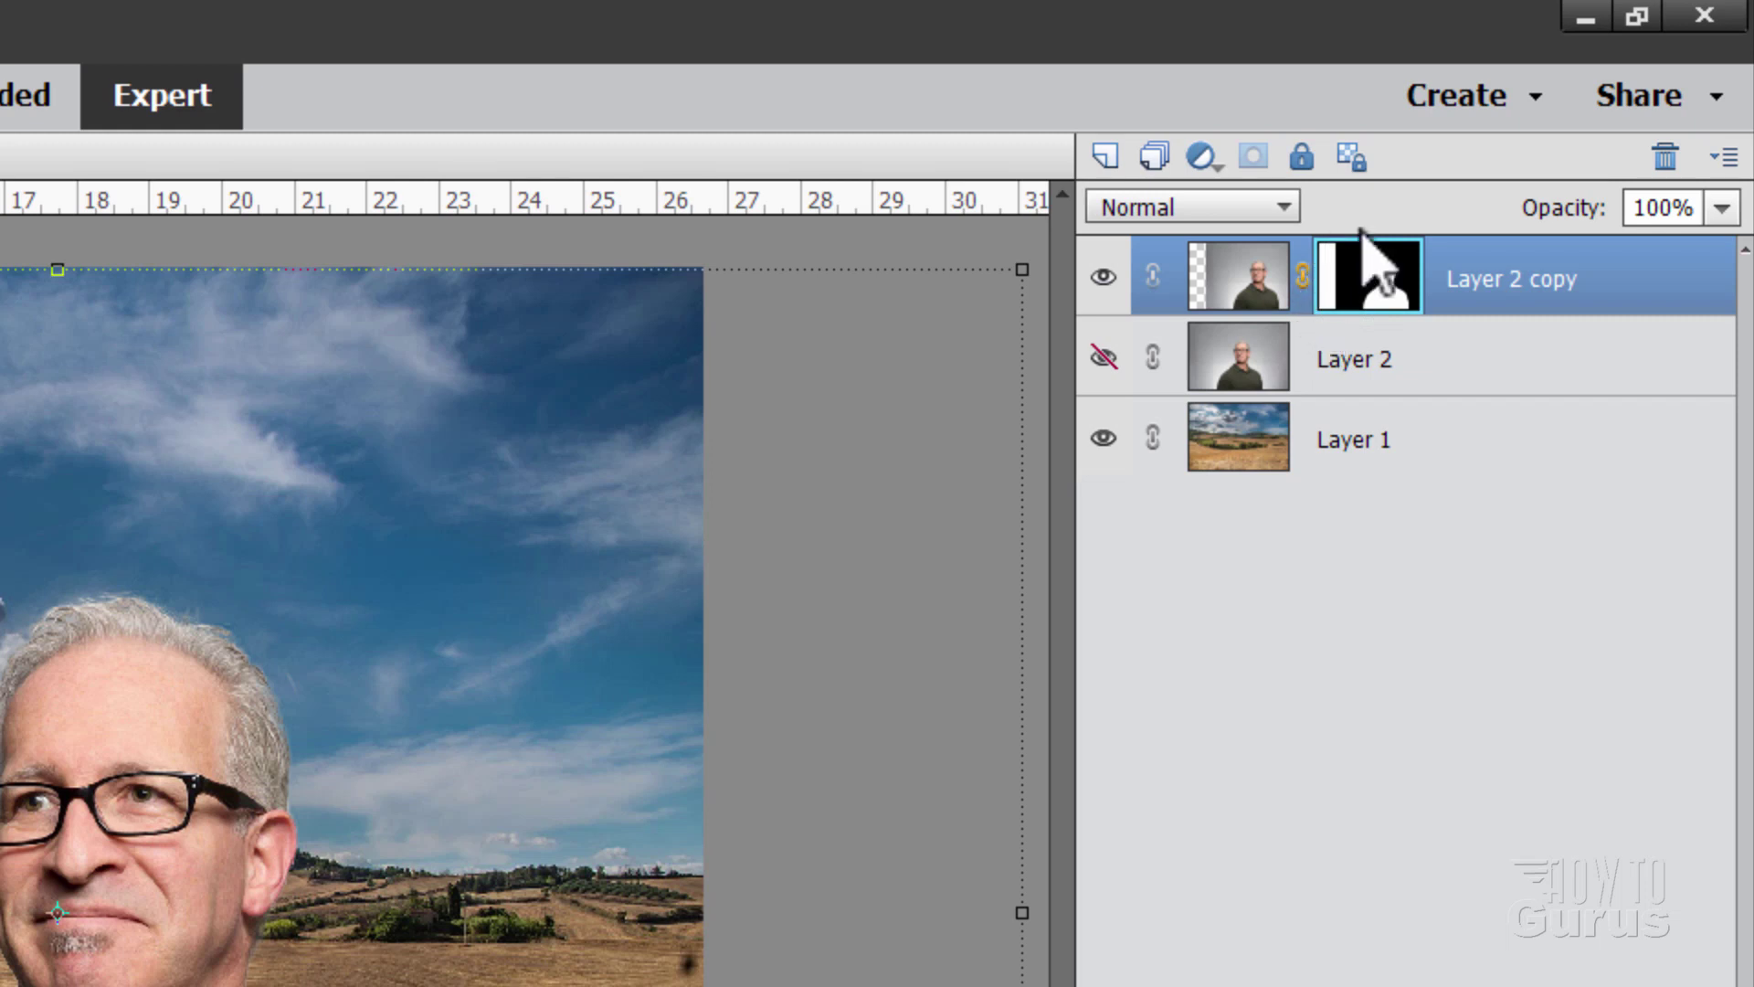
click(1224, 283)
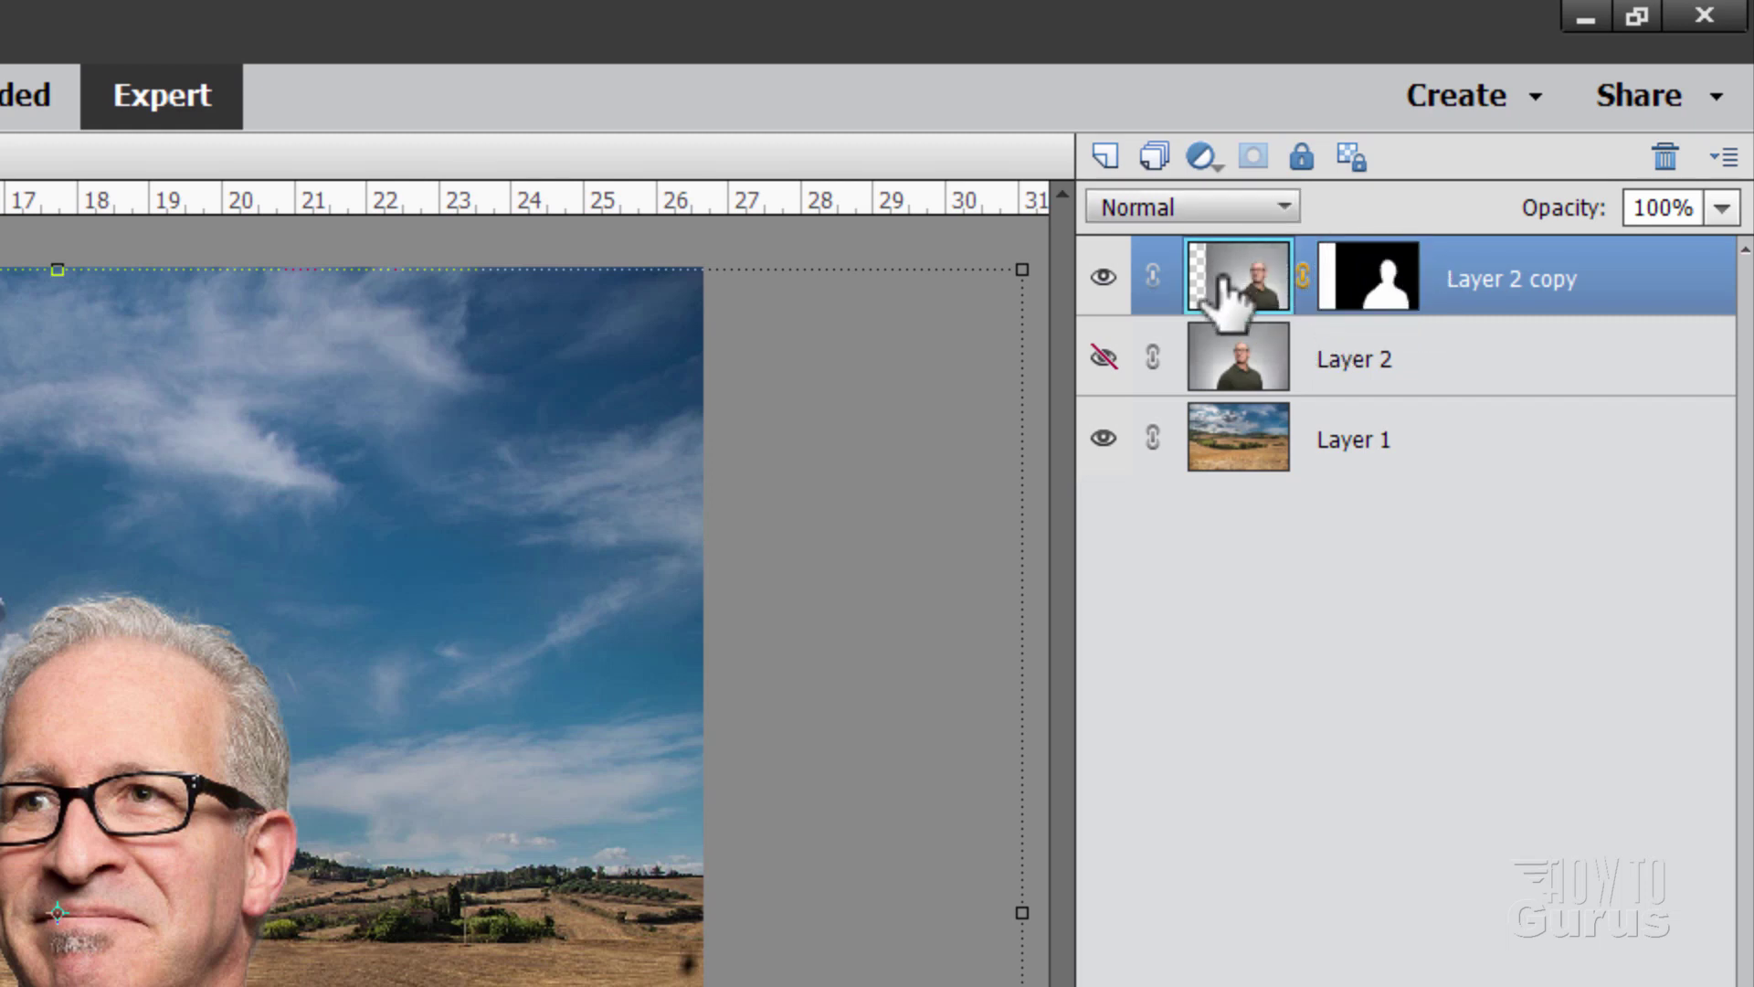
click(1398, 294)
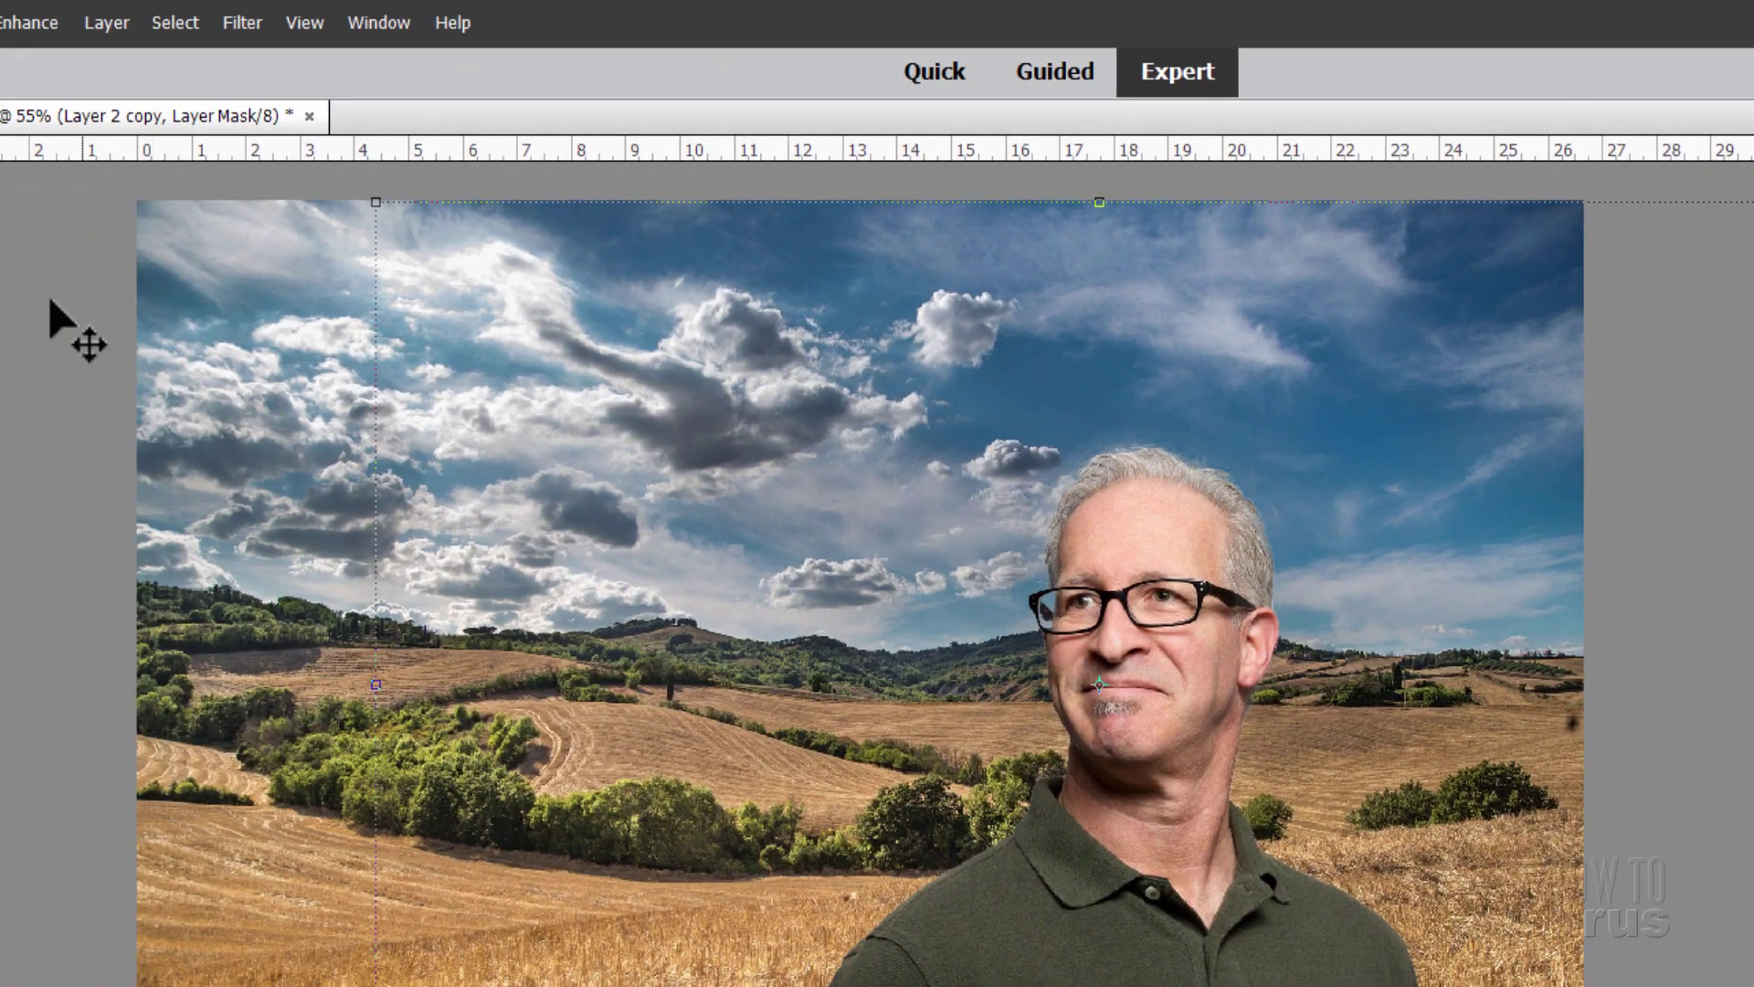
click(239, 26)
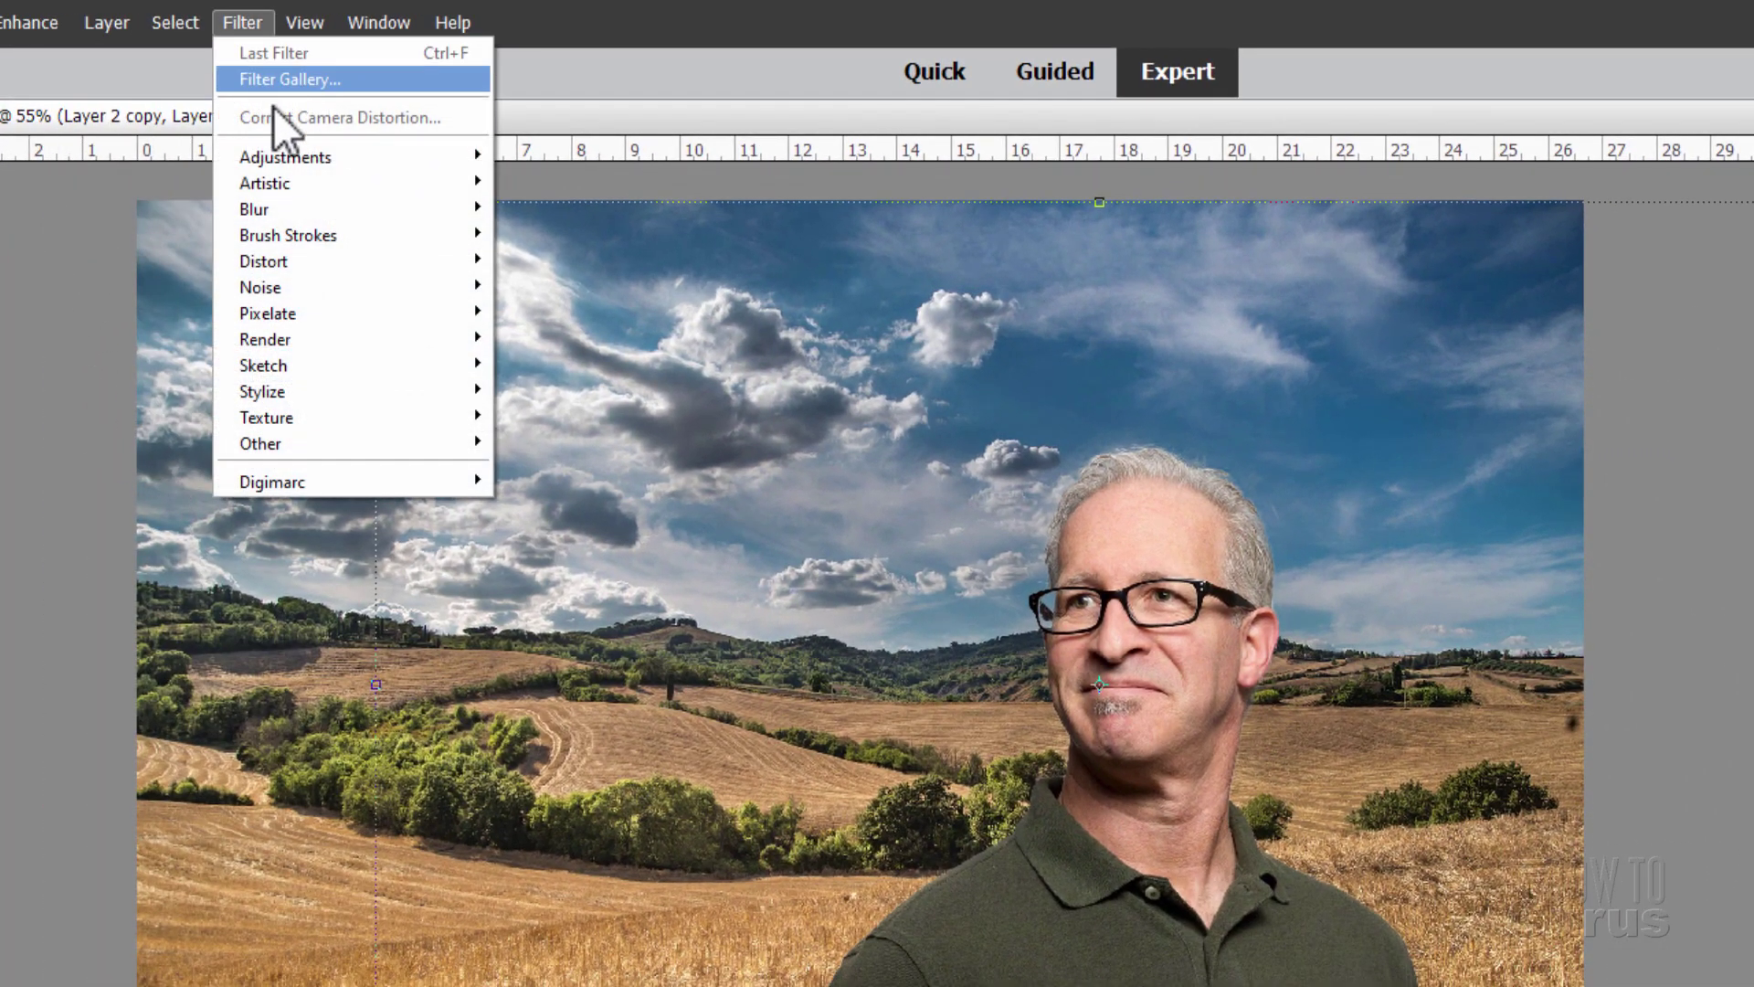
mouse_move(306, 151)
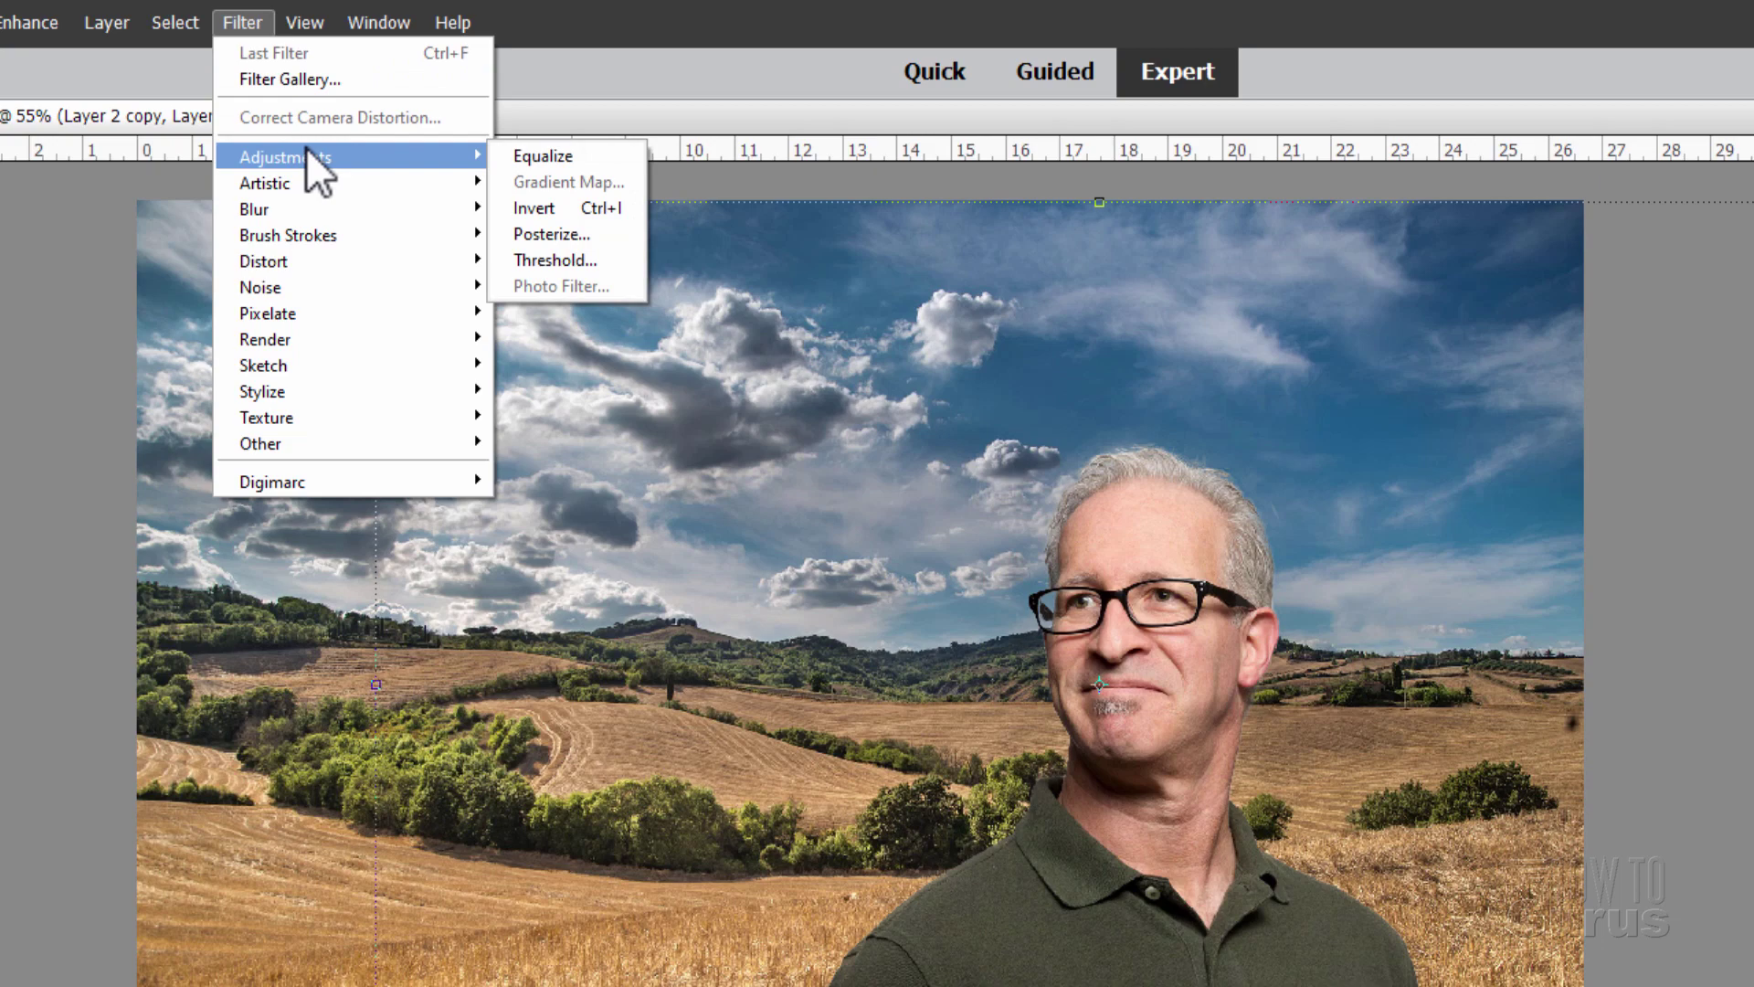
click(546, 206)
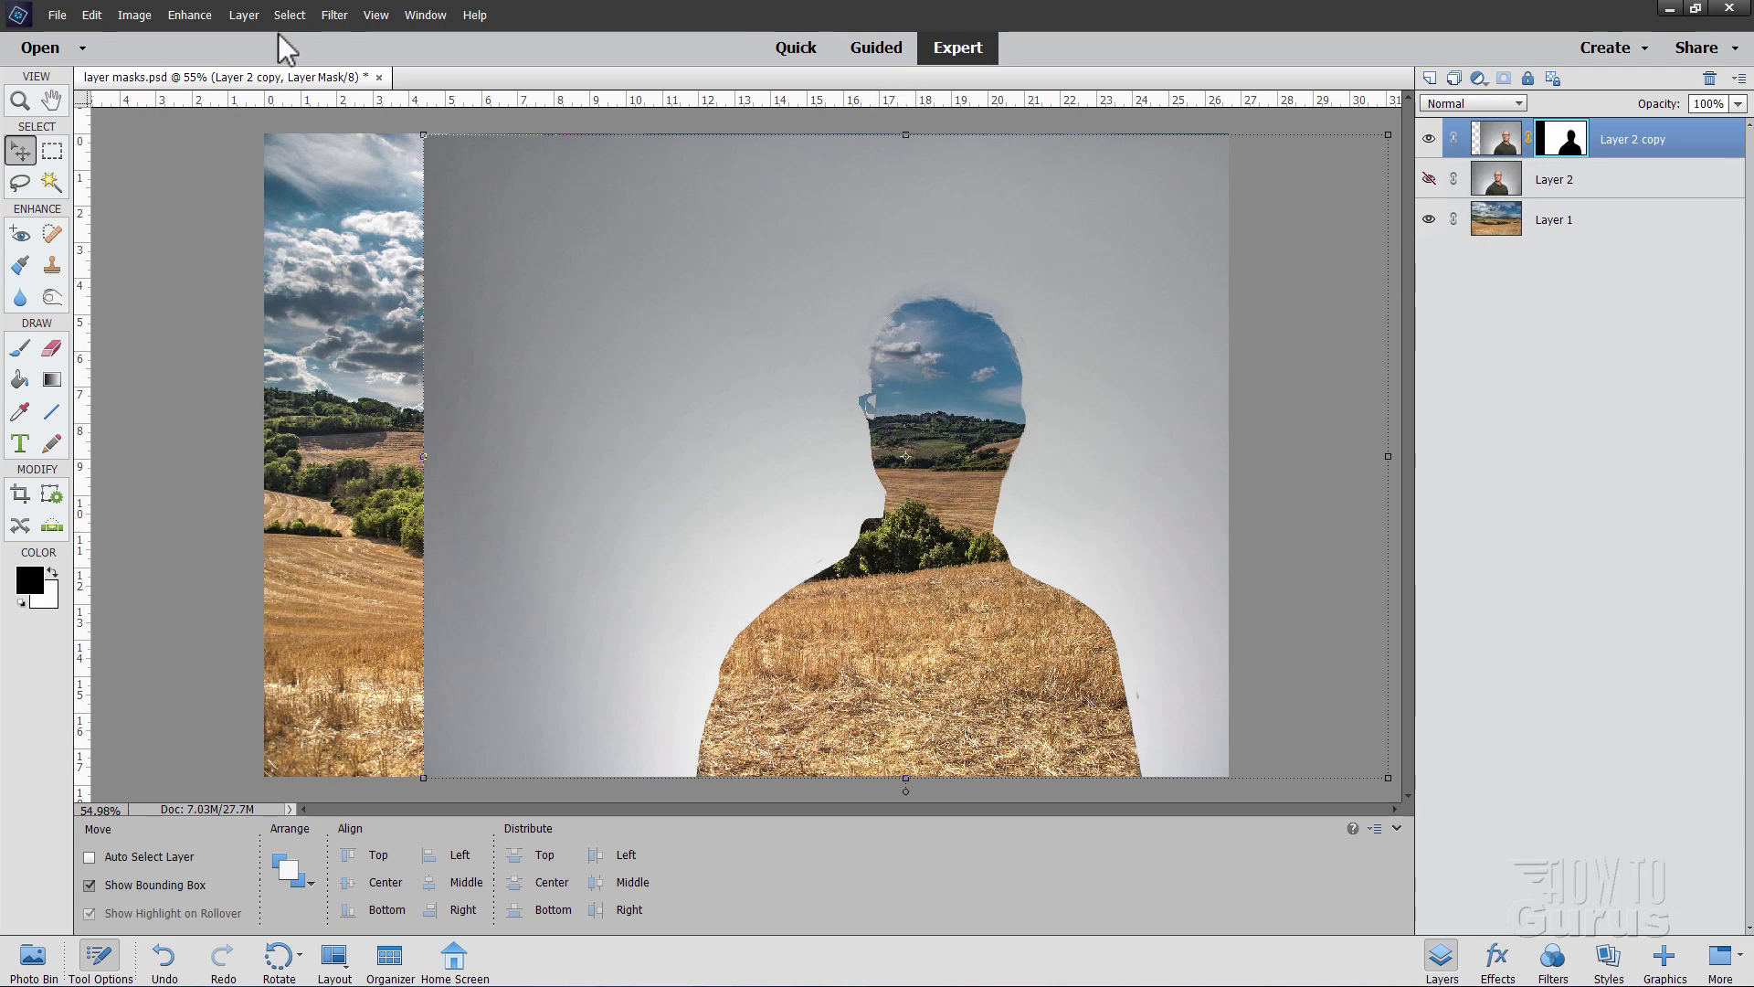
click(349, 15)
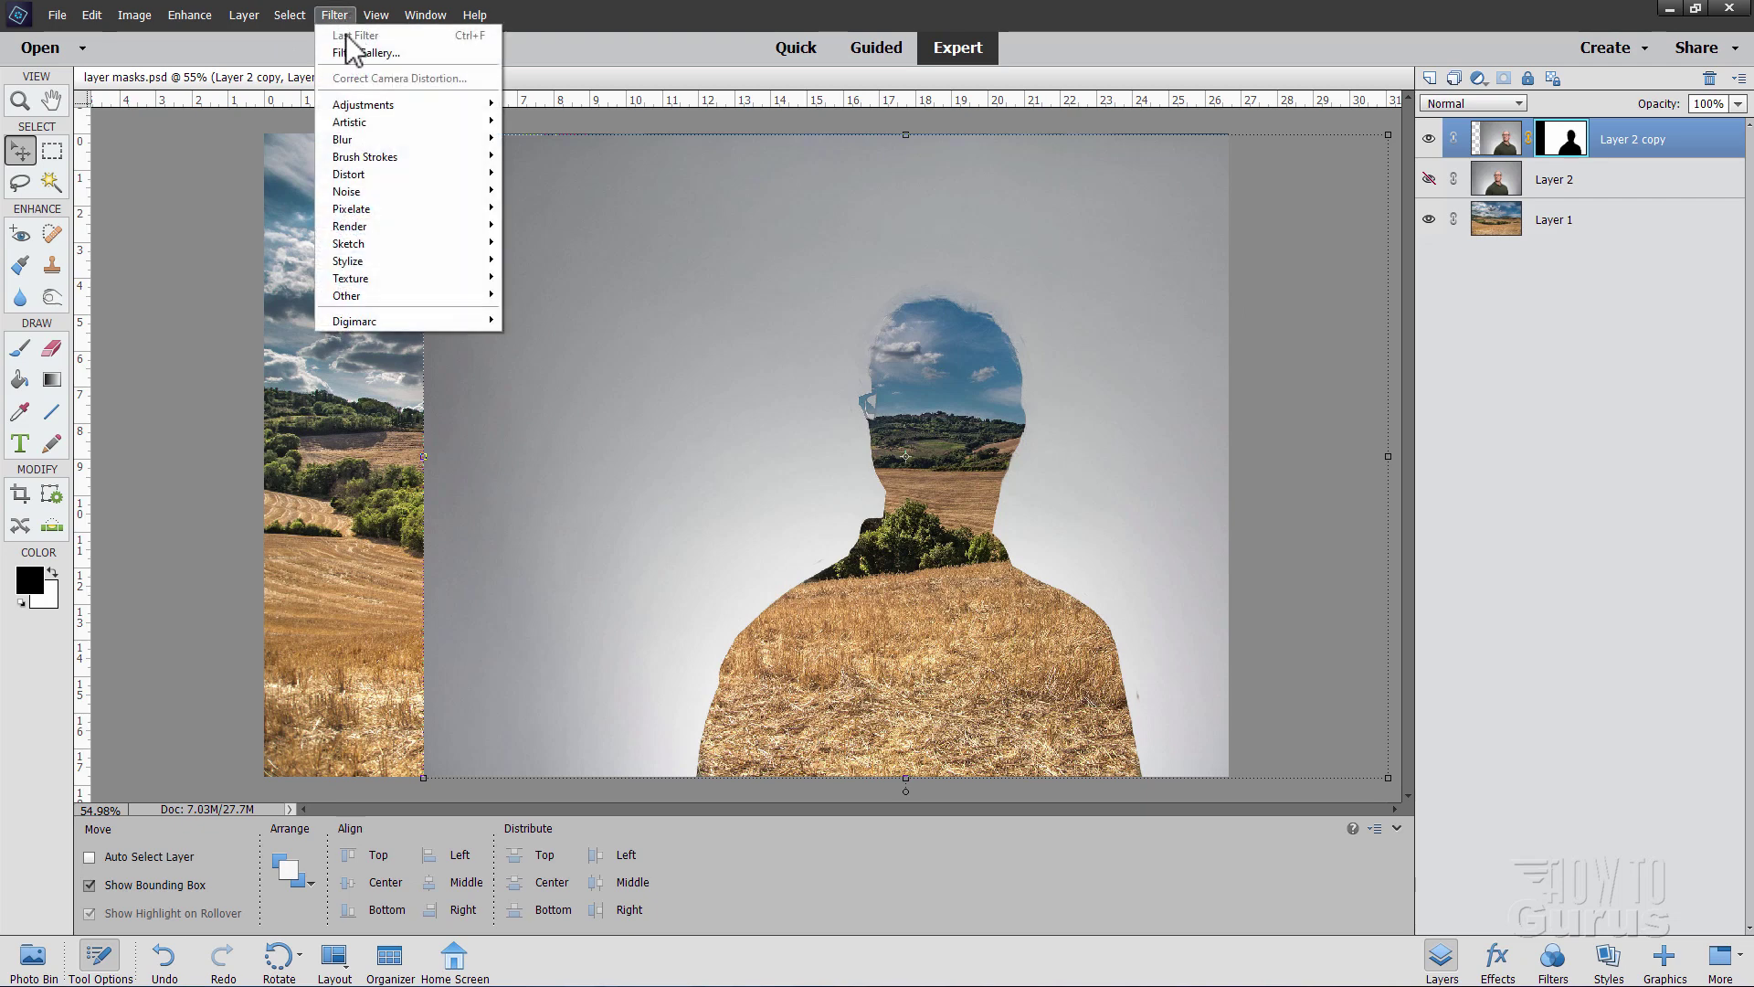
mouse_move(384, 105)
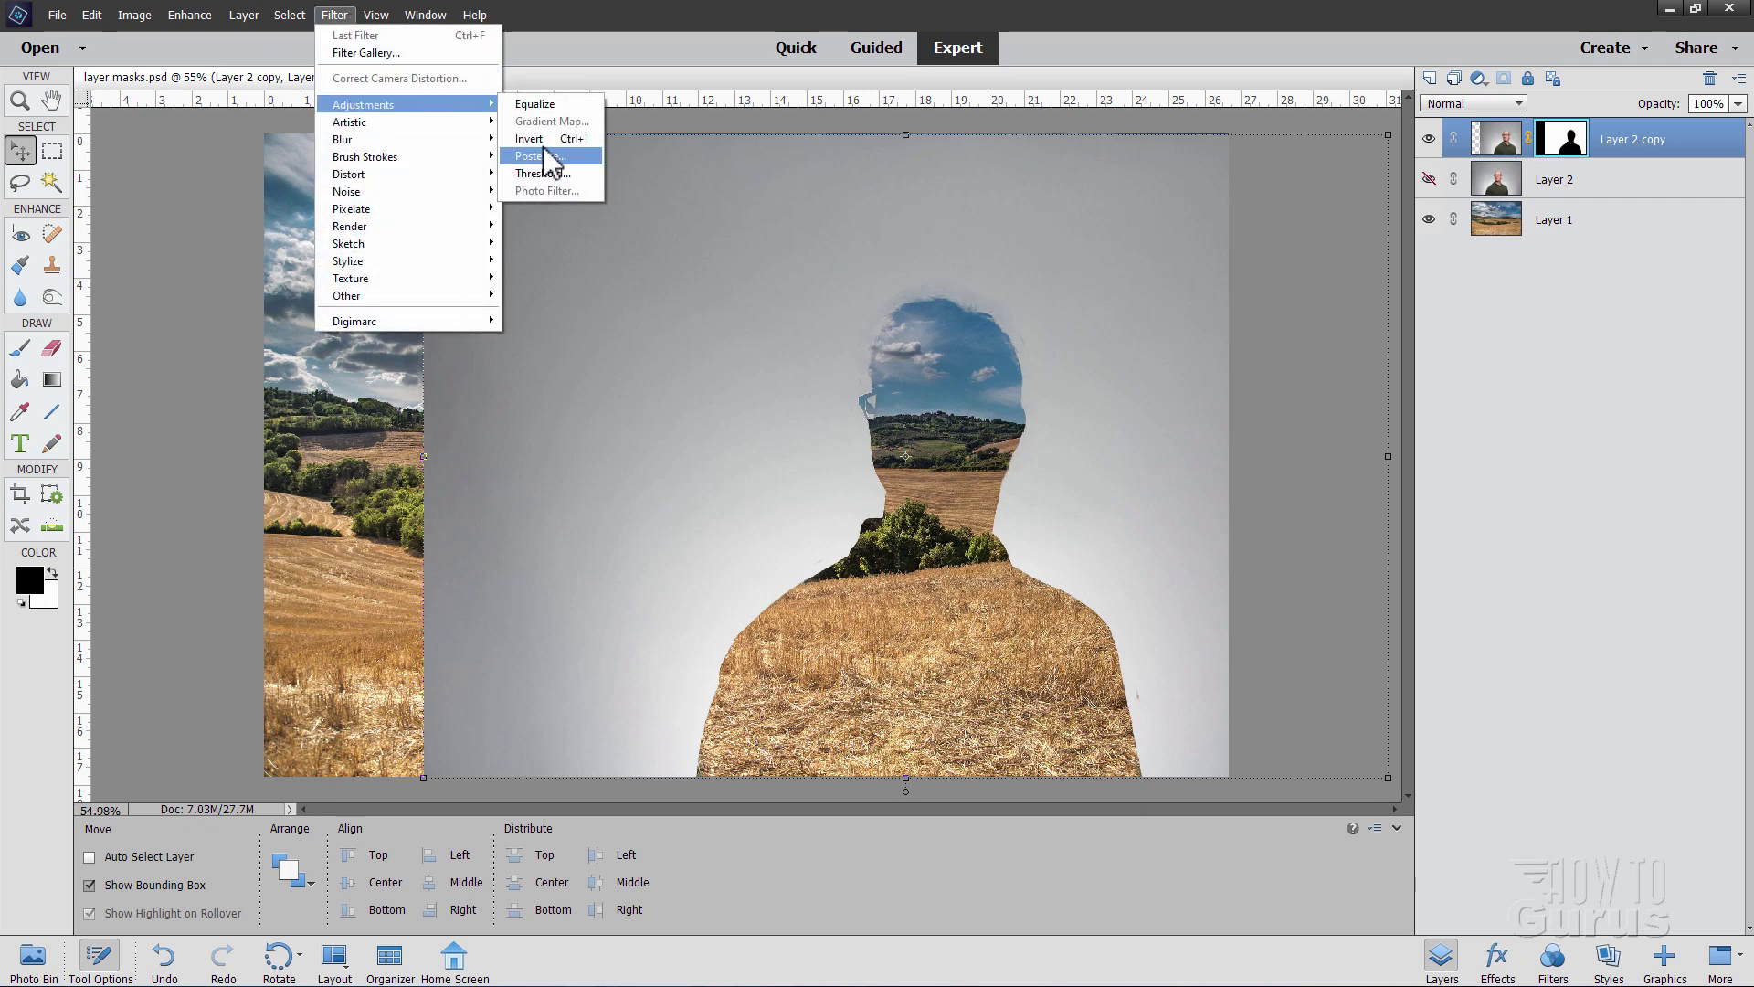
click(537, 139)
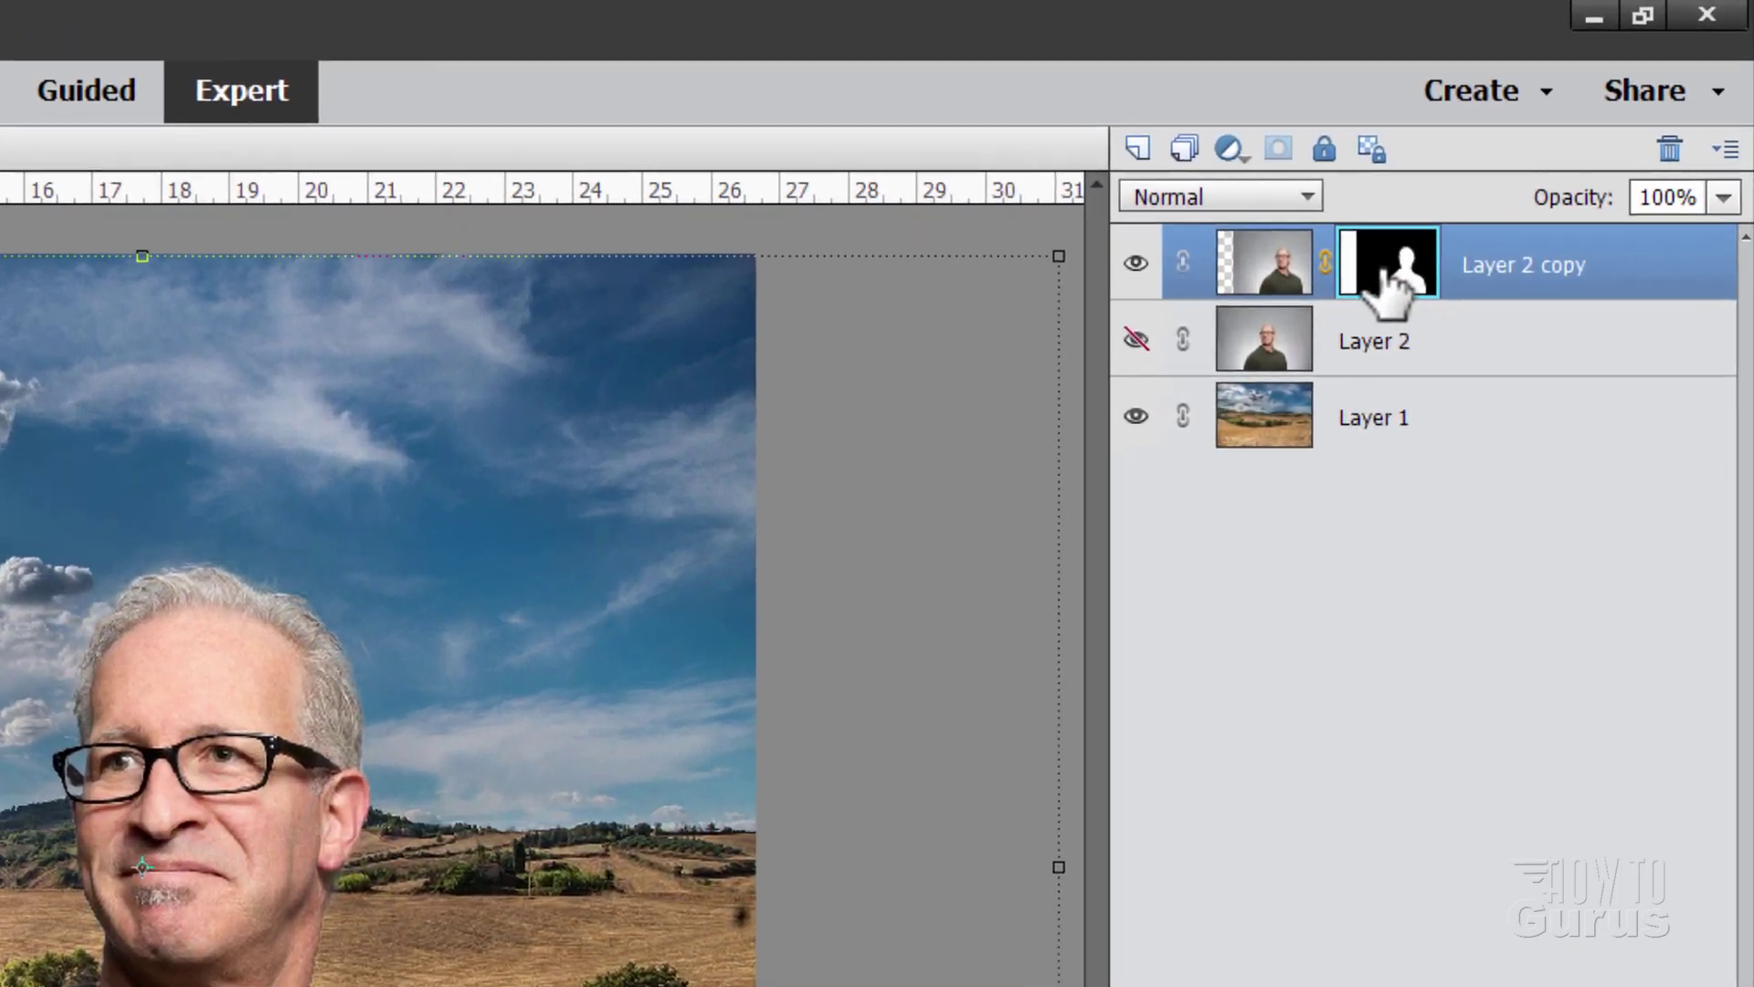
right_click(1487, 268)
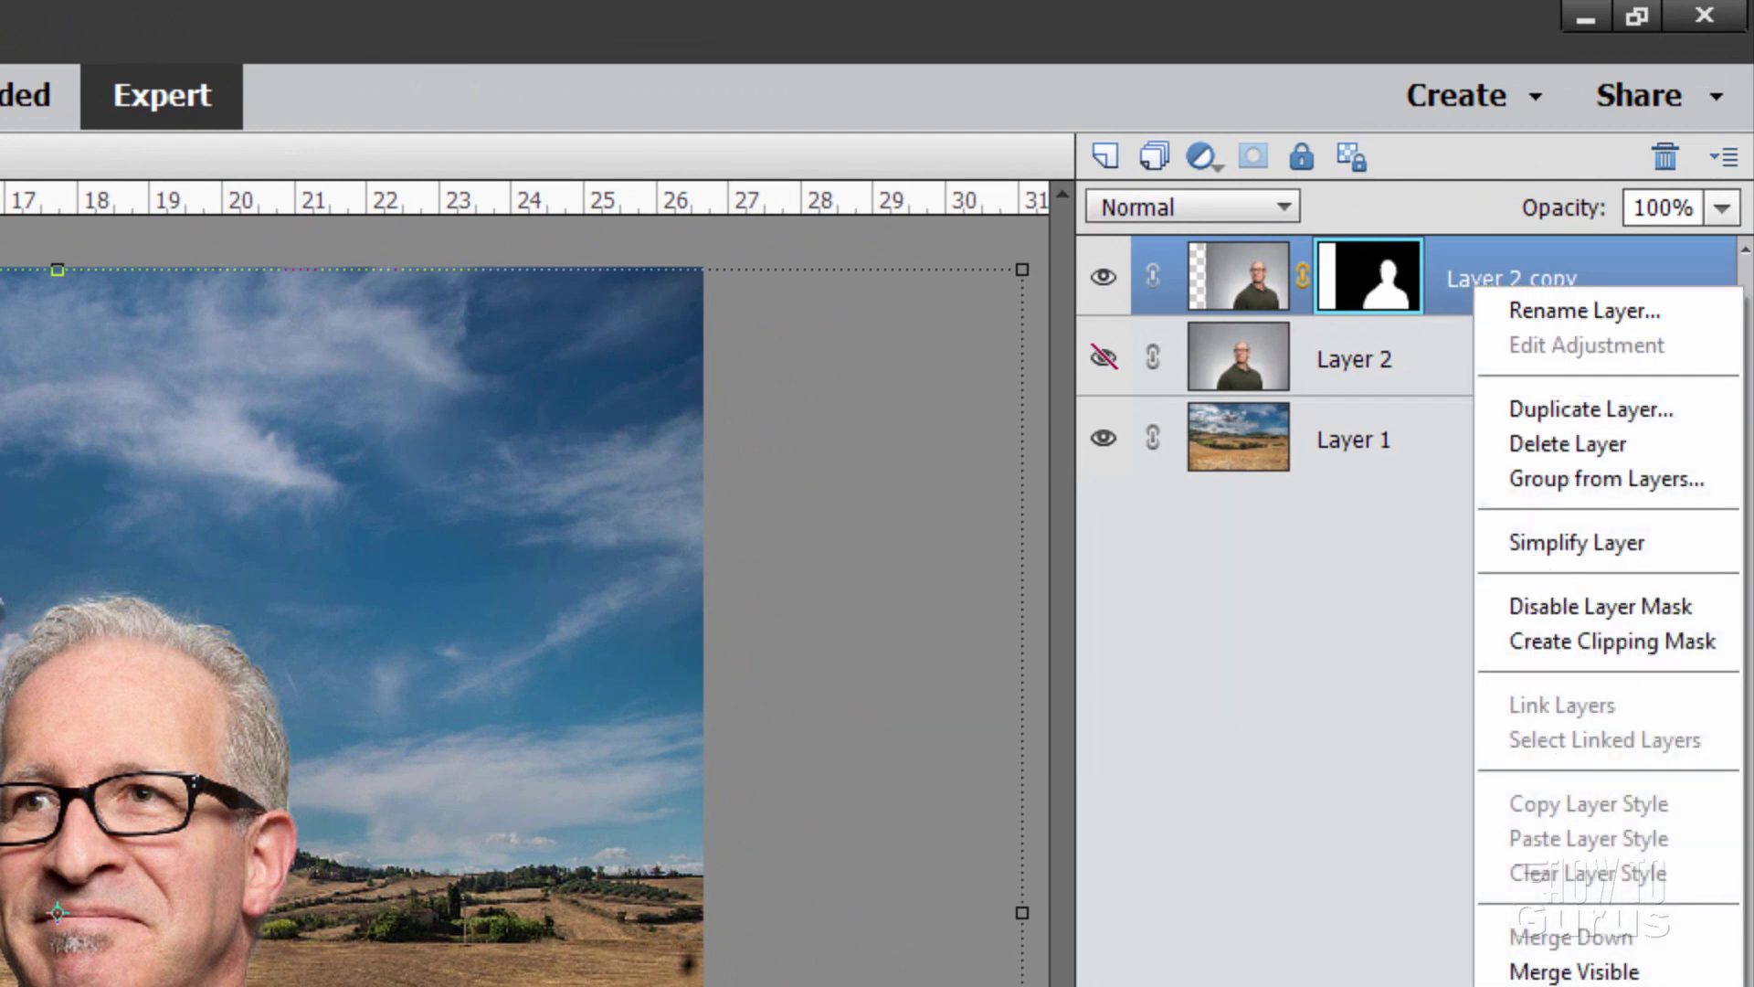
click(1444, 511)
right_click(1376, 291)
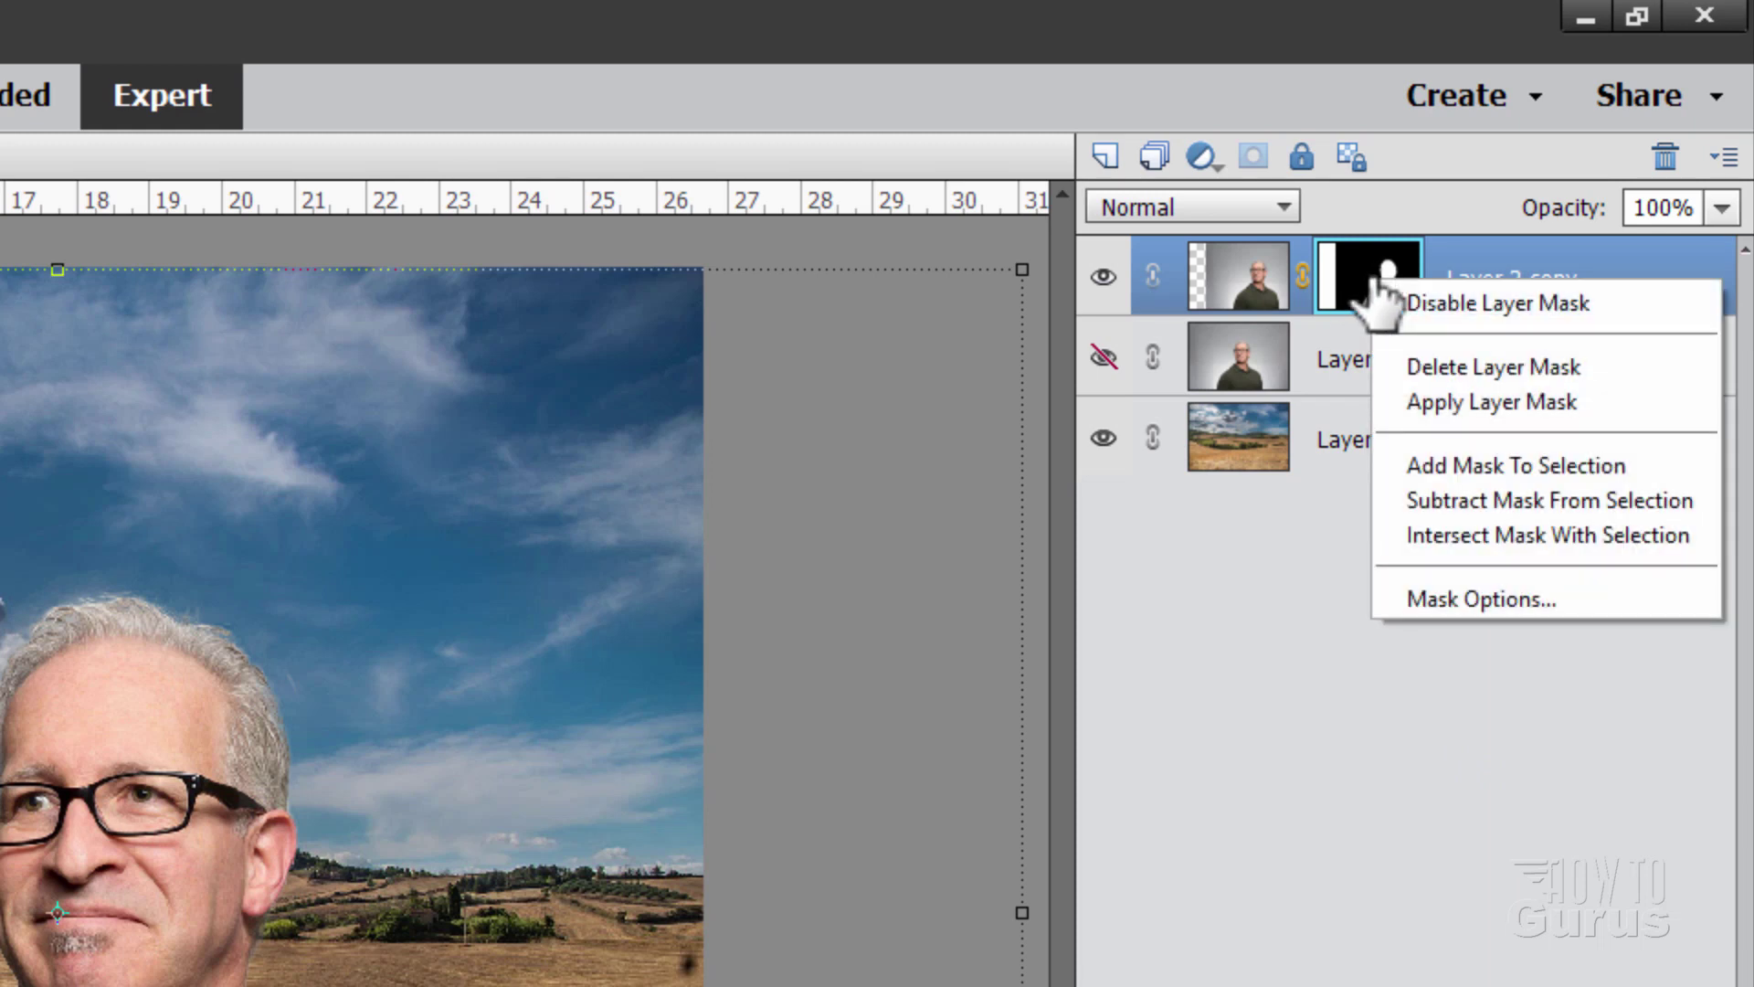
click(1477, 305)
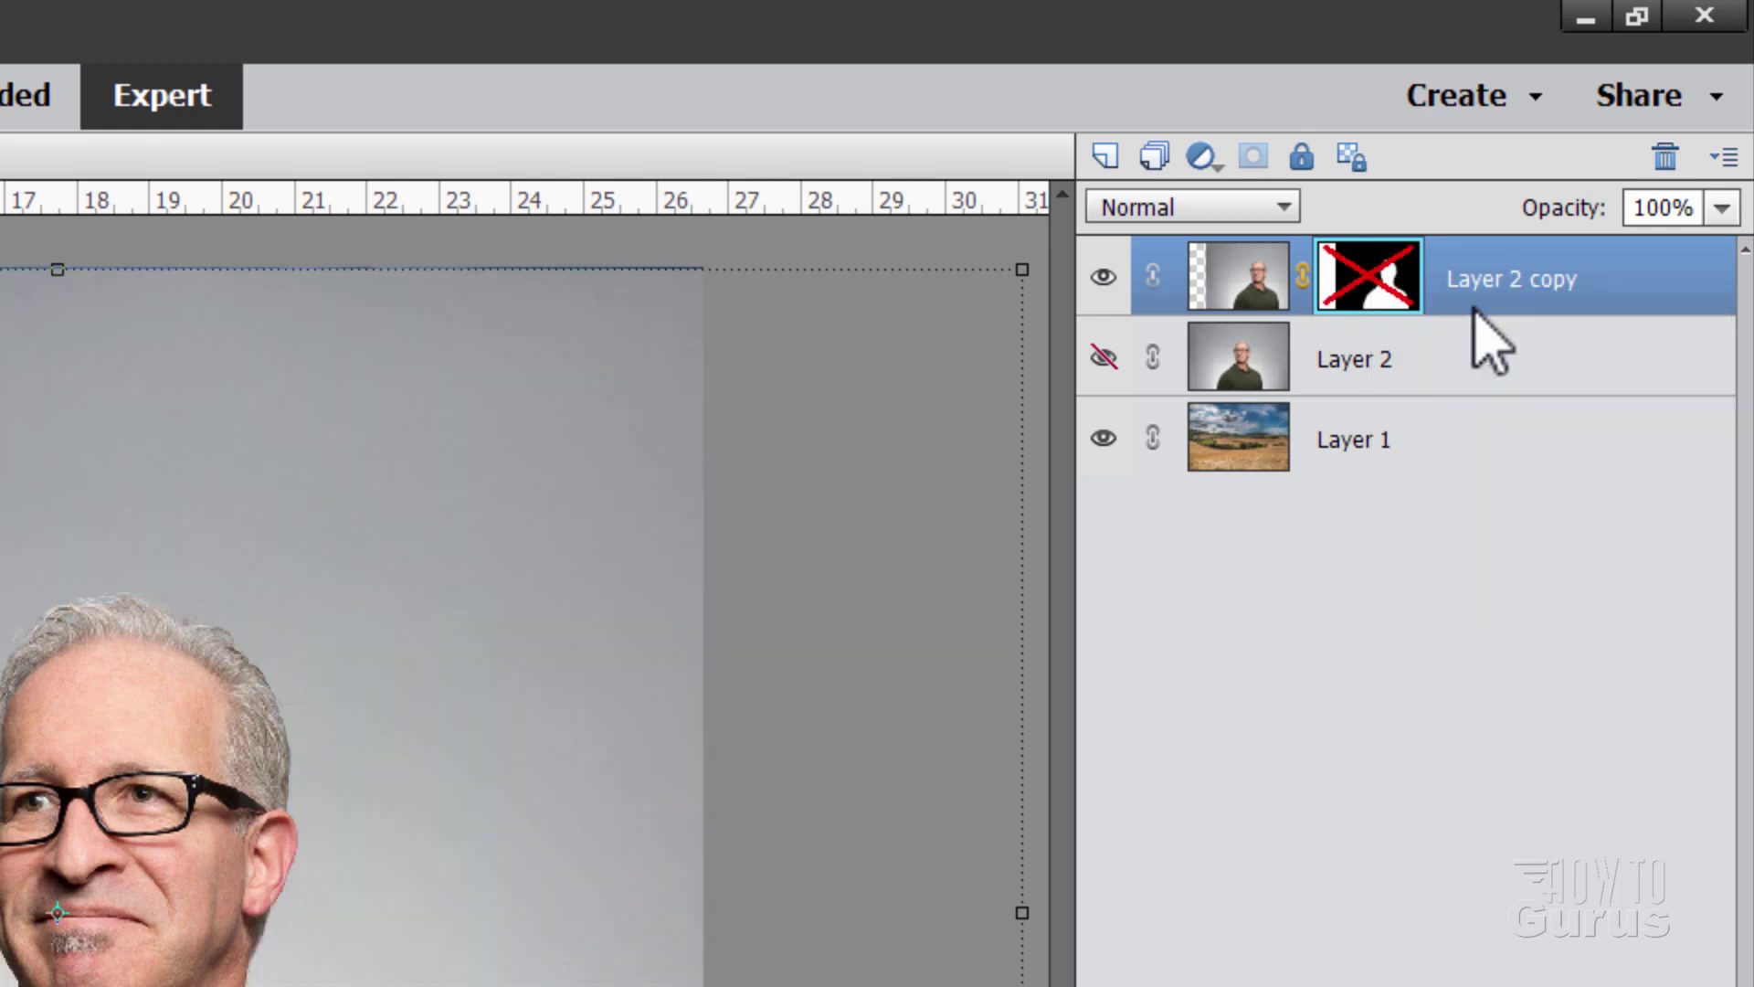
right_click(1370, 288)
click(1423, 306)
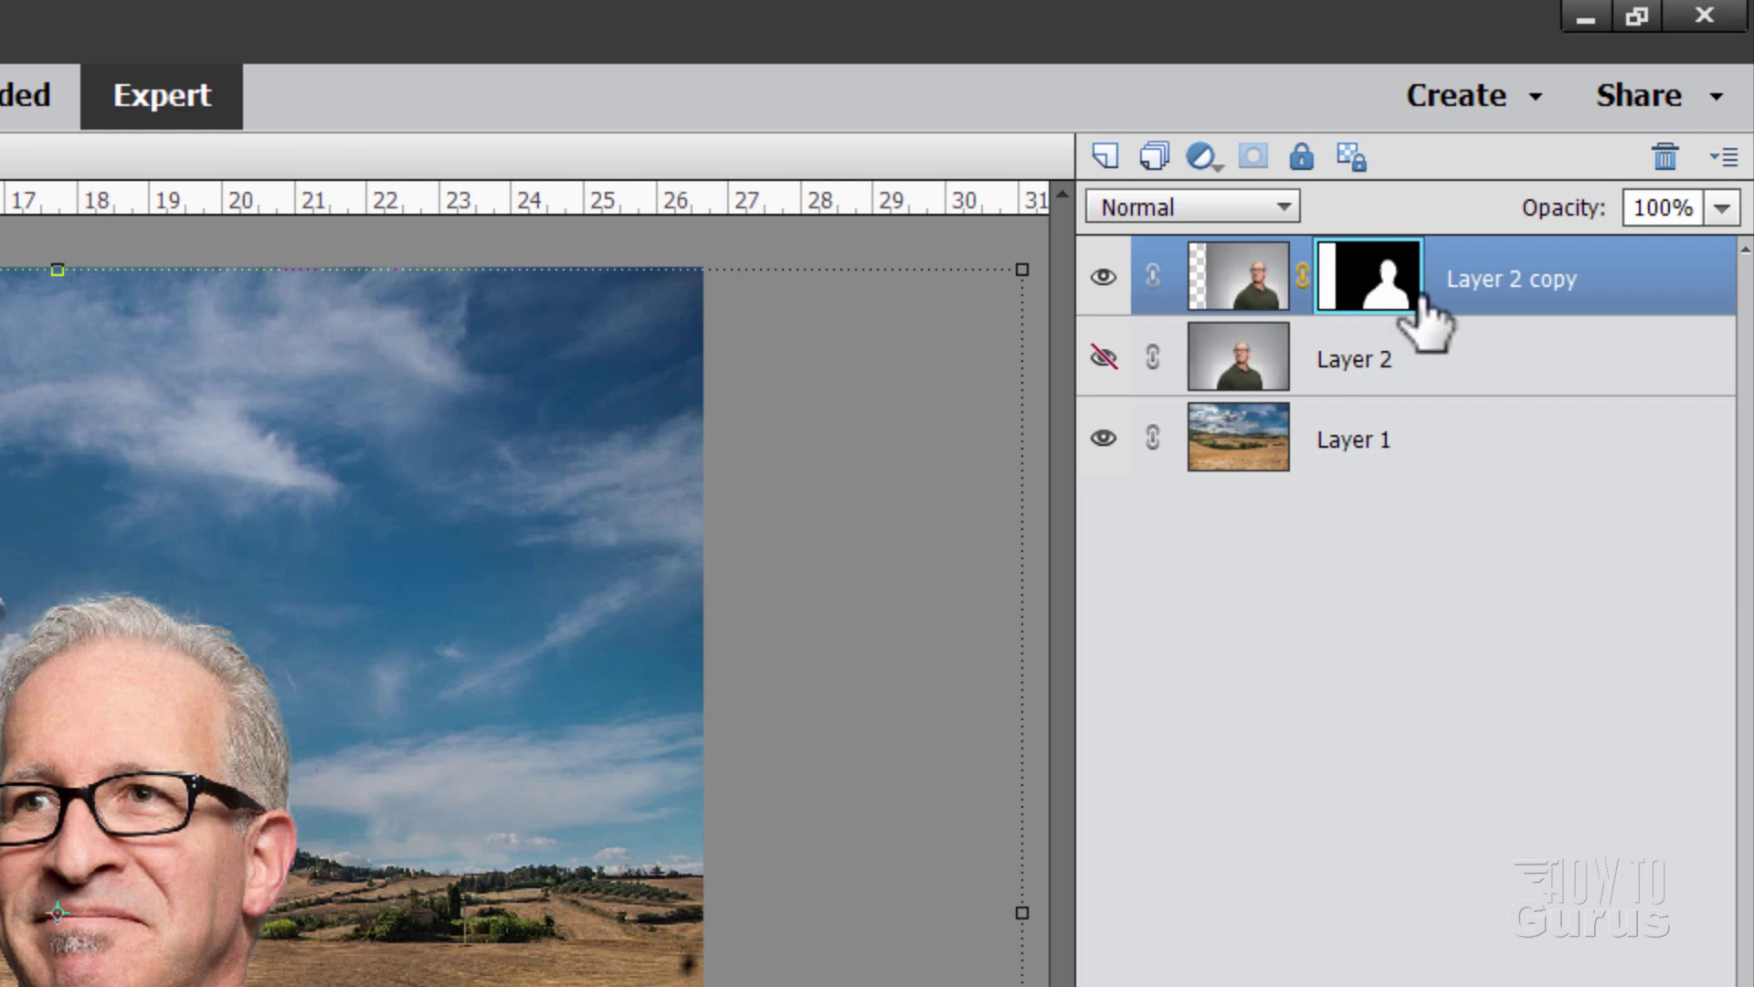
right_click(1355, 283)
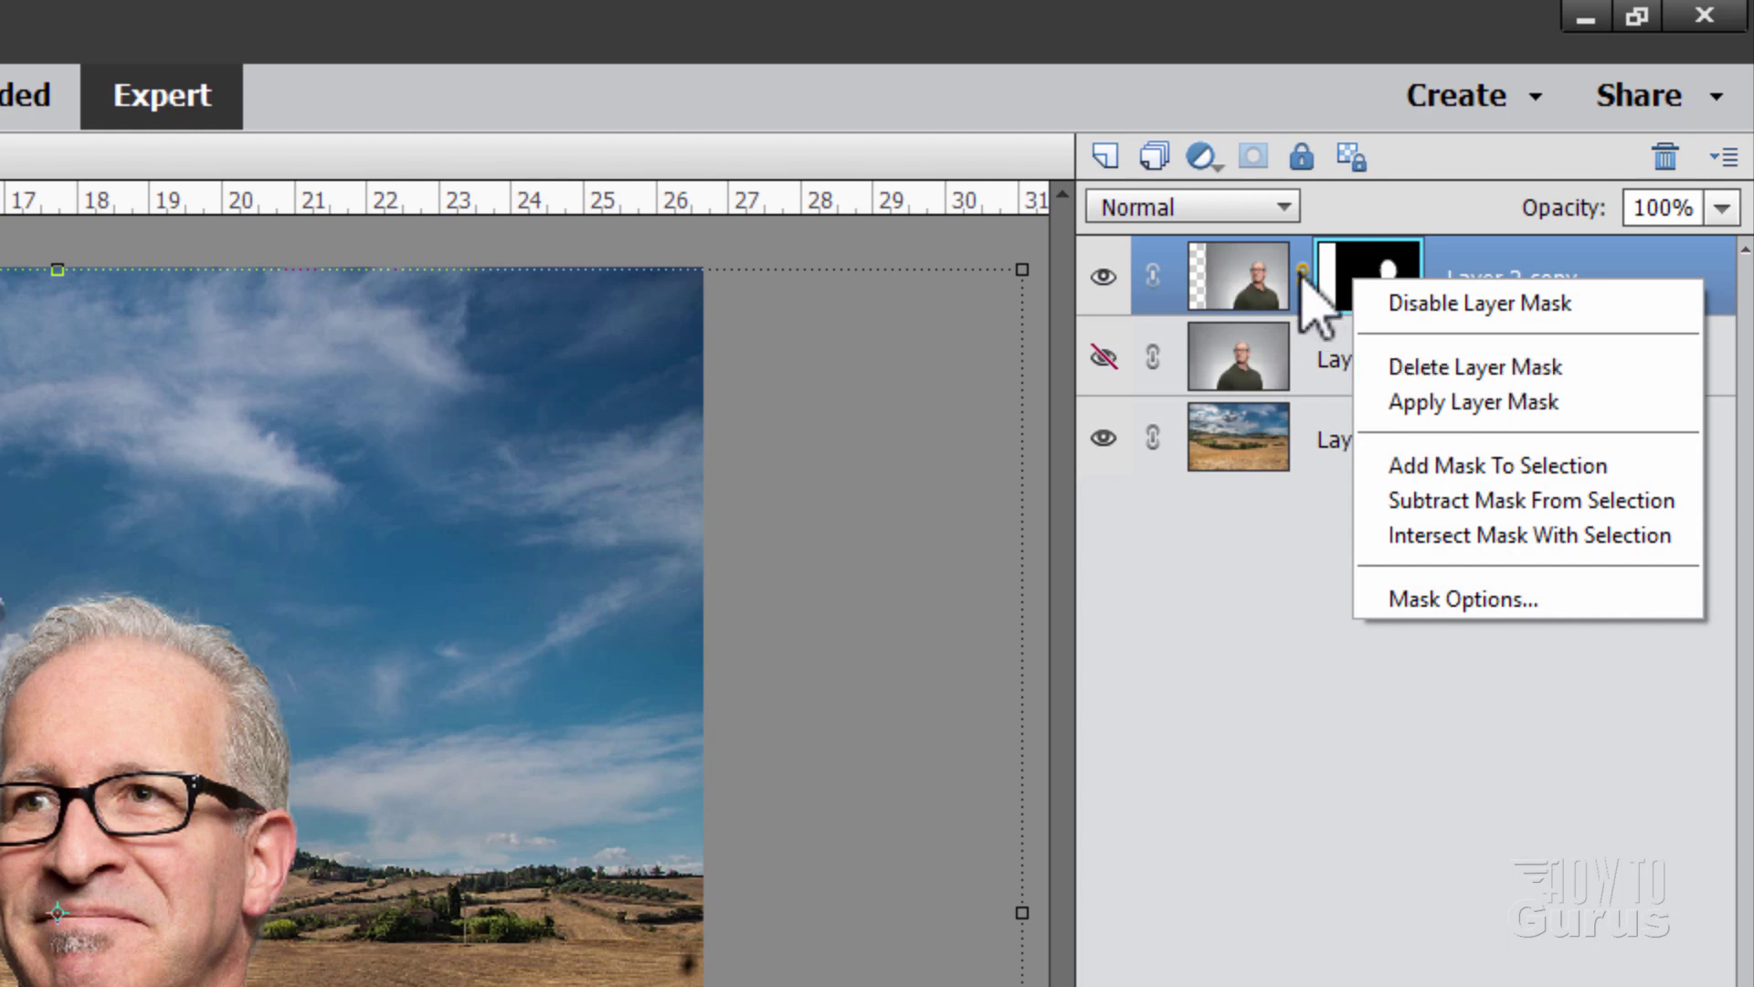
click(1393, 367)
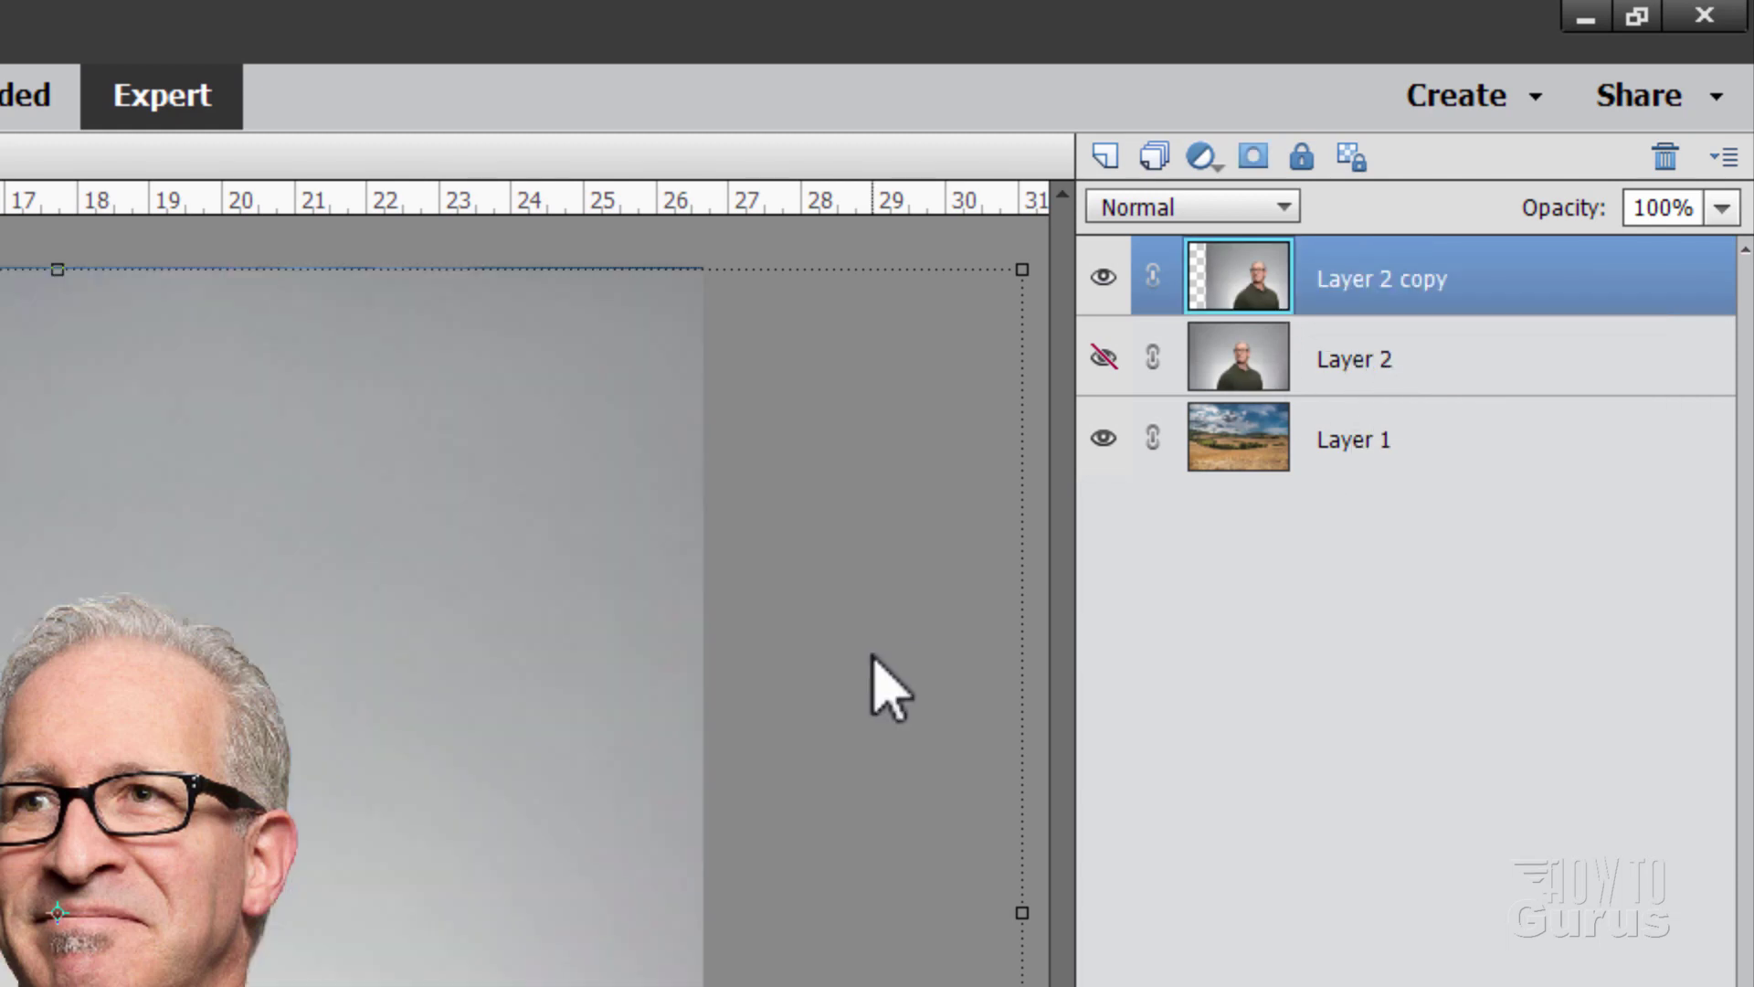
key(ctrl+z)
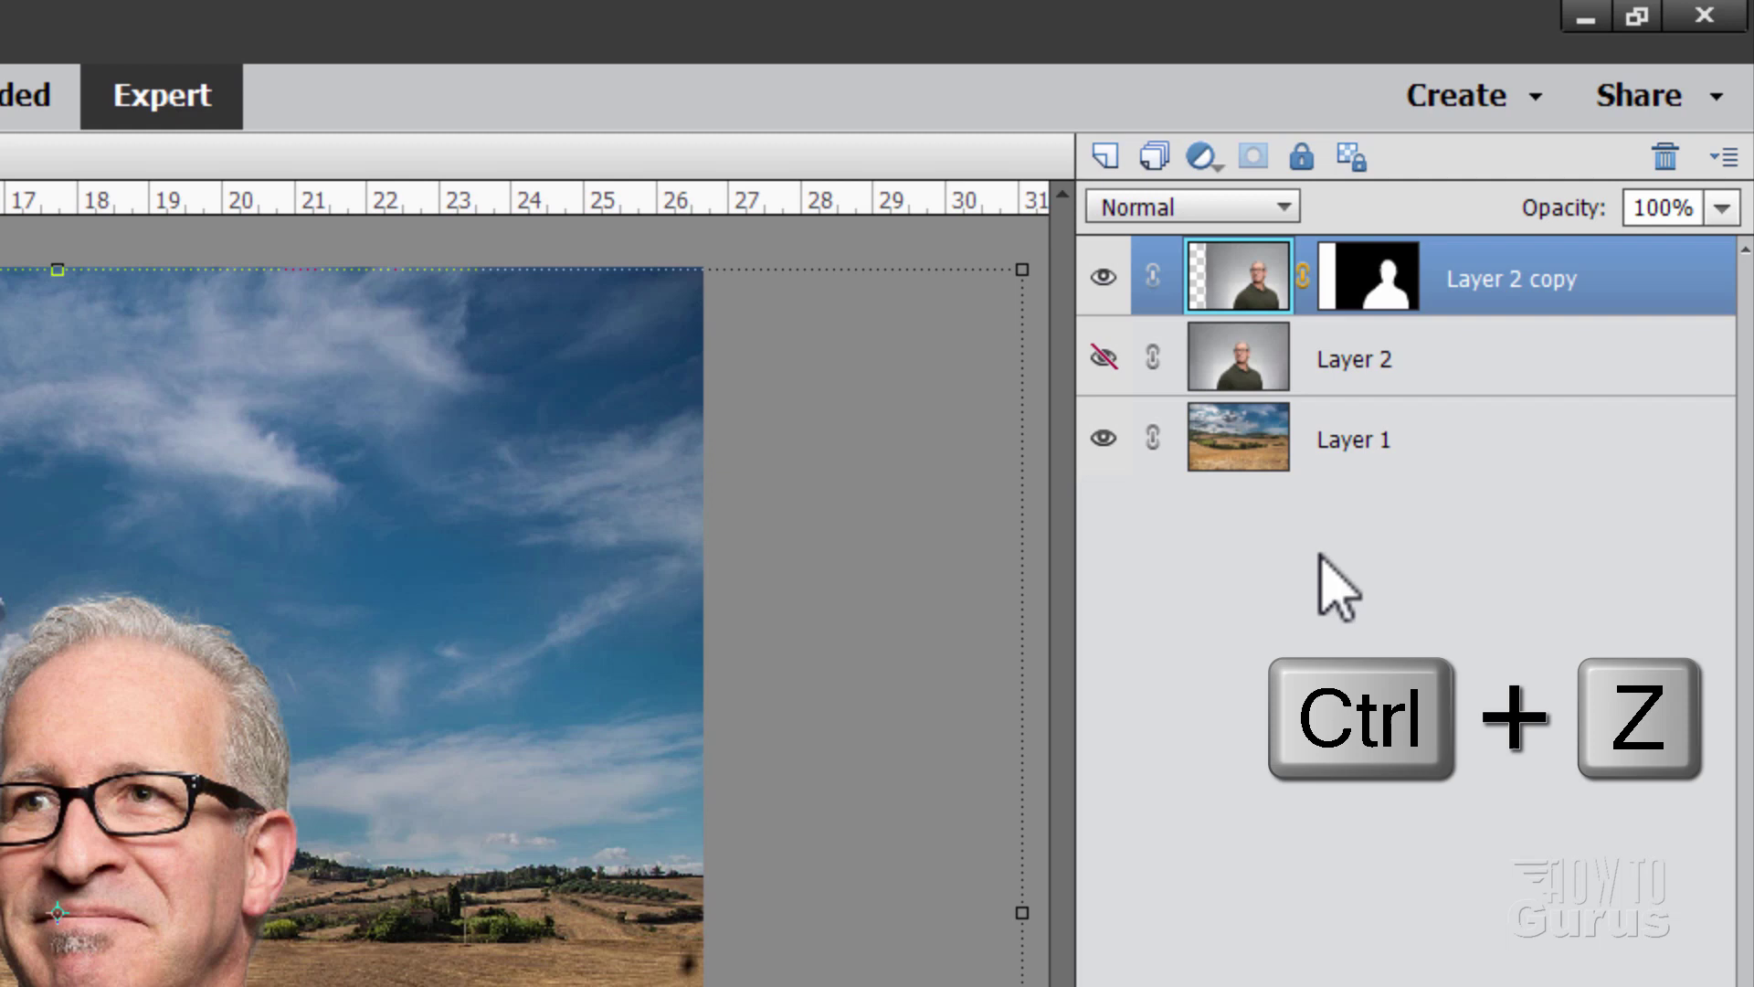
- Try Apply Layer Mask, undo it, then load the mask via Add Mask To Selection
right_click(1377, 302)
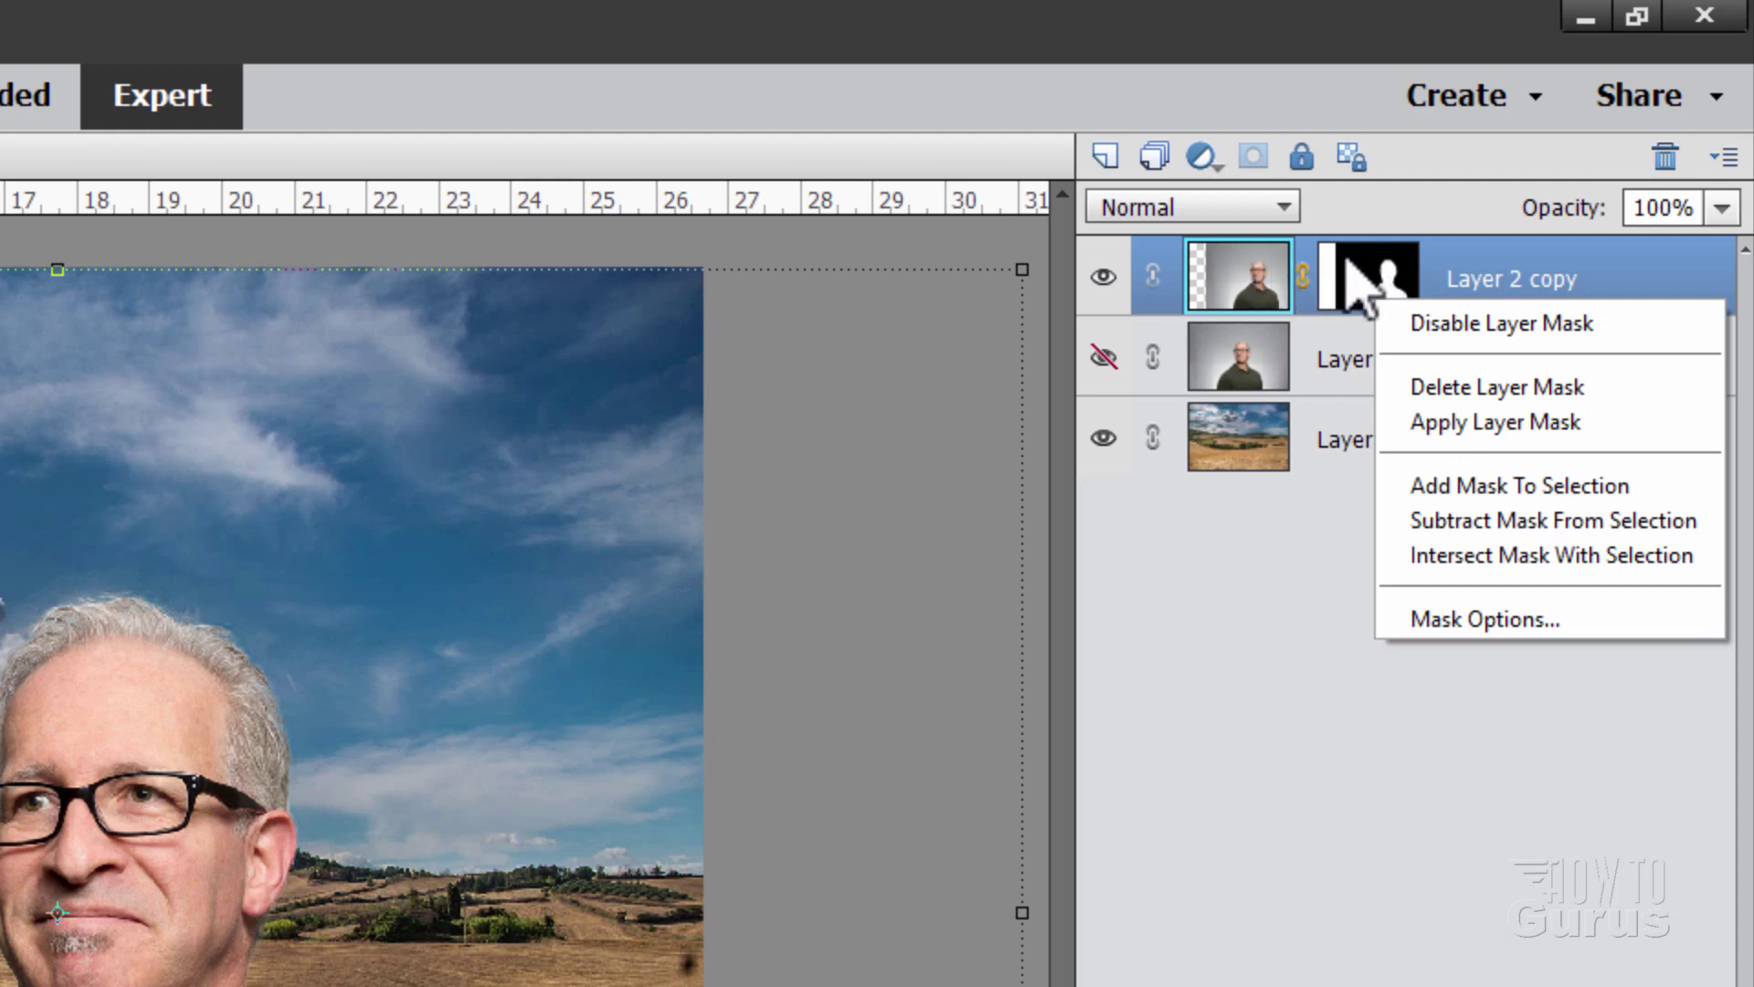
click(1530, 425)
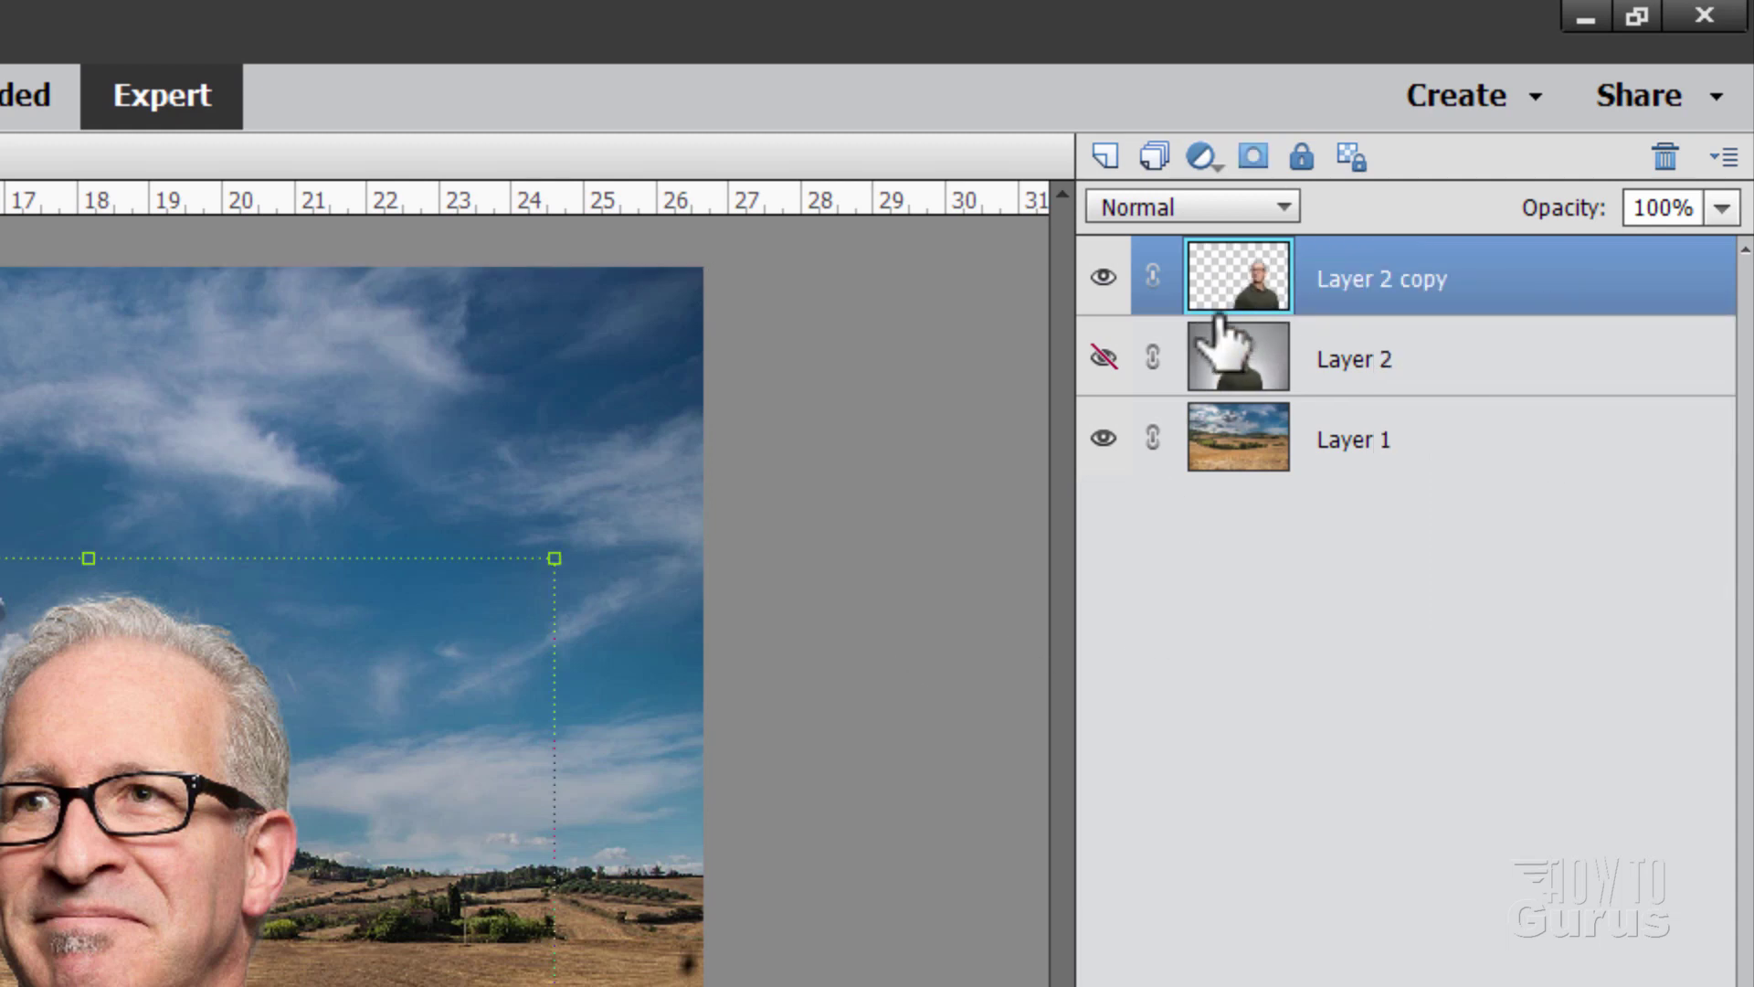
key(ctrl+z)
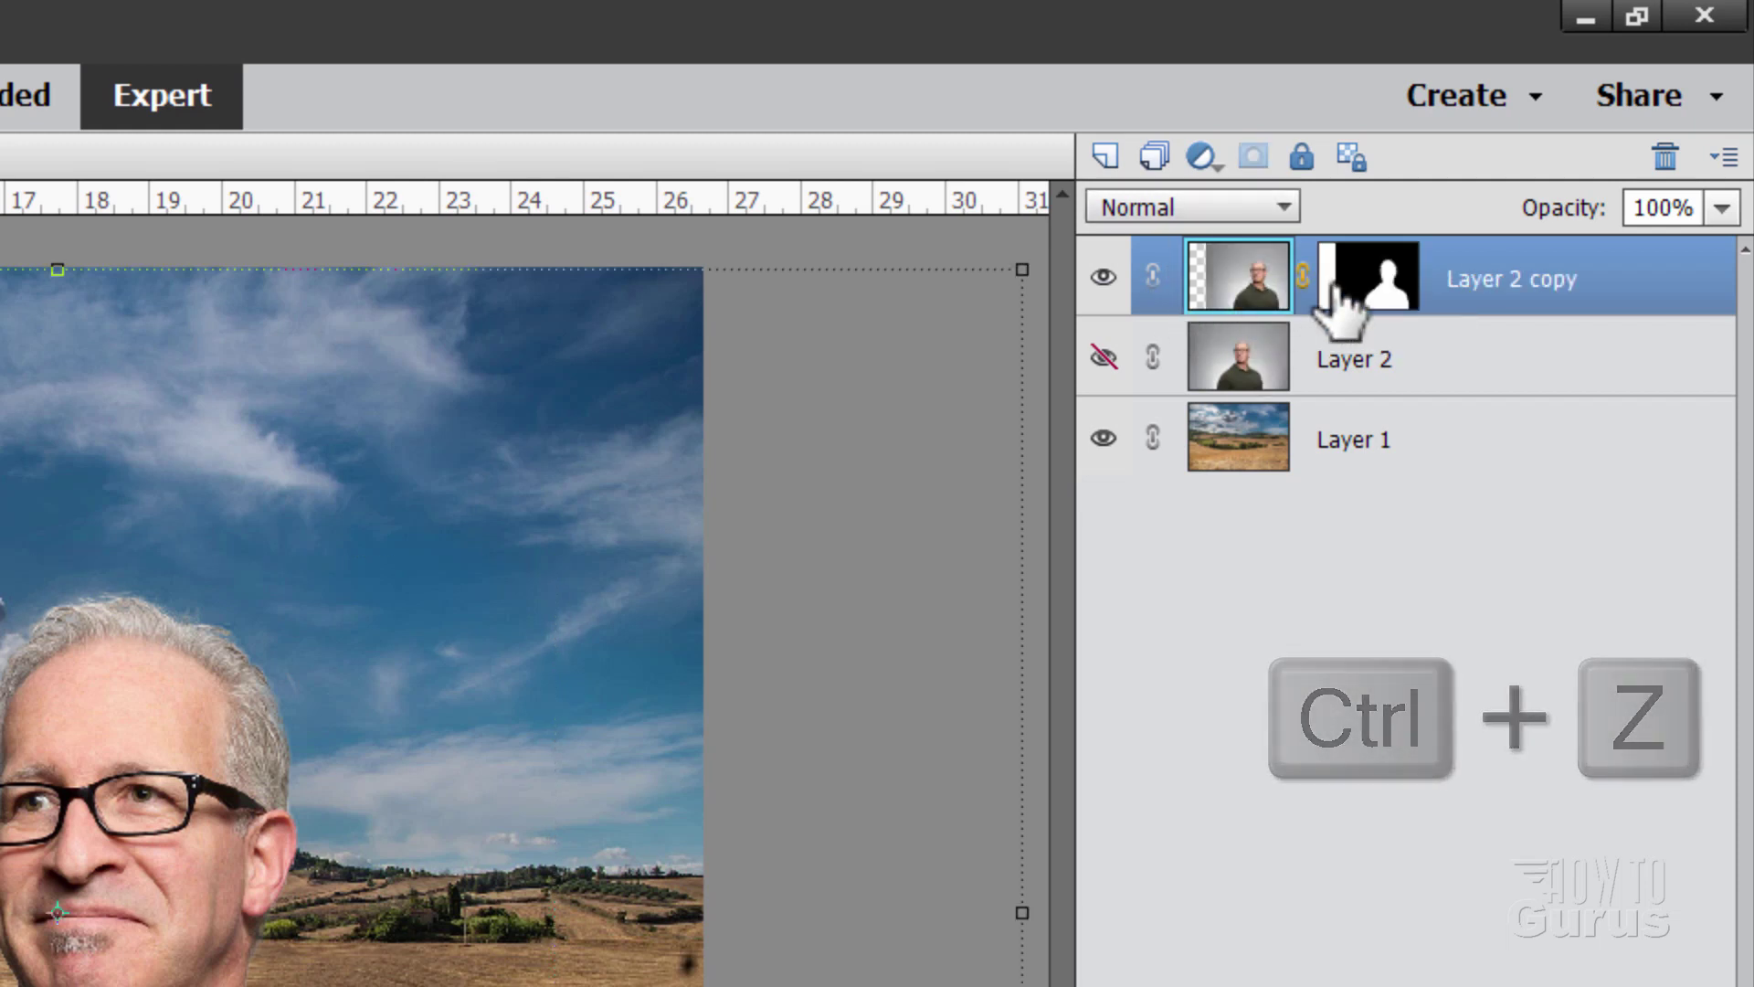
right_click(1386, 282)
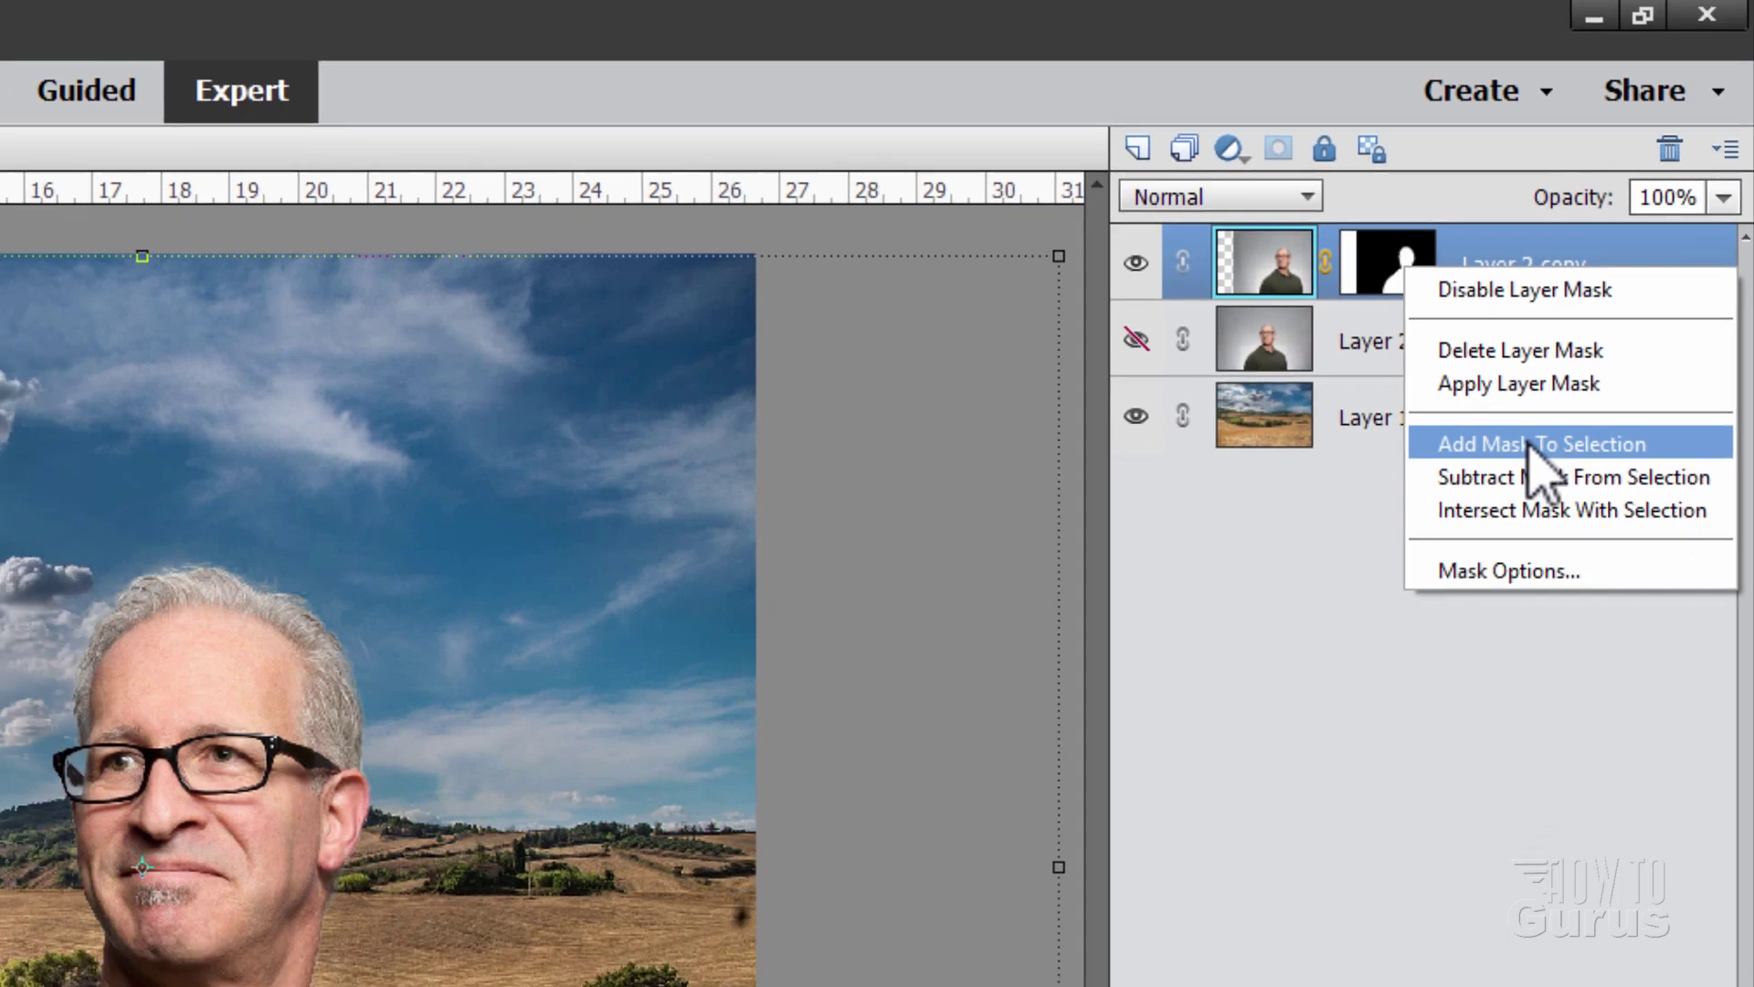
click(1462, 467)
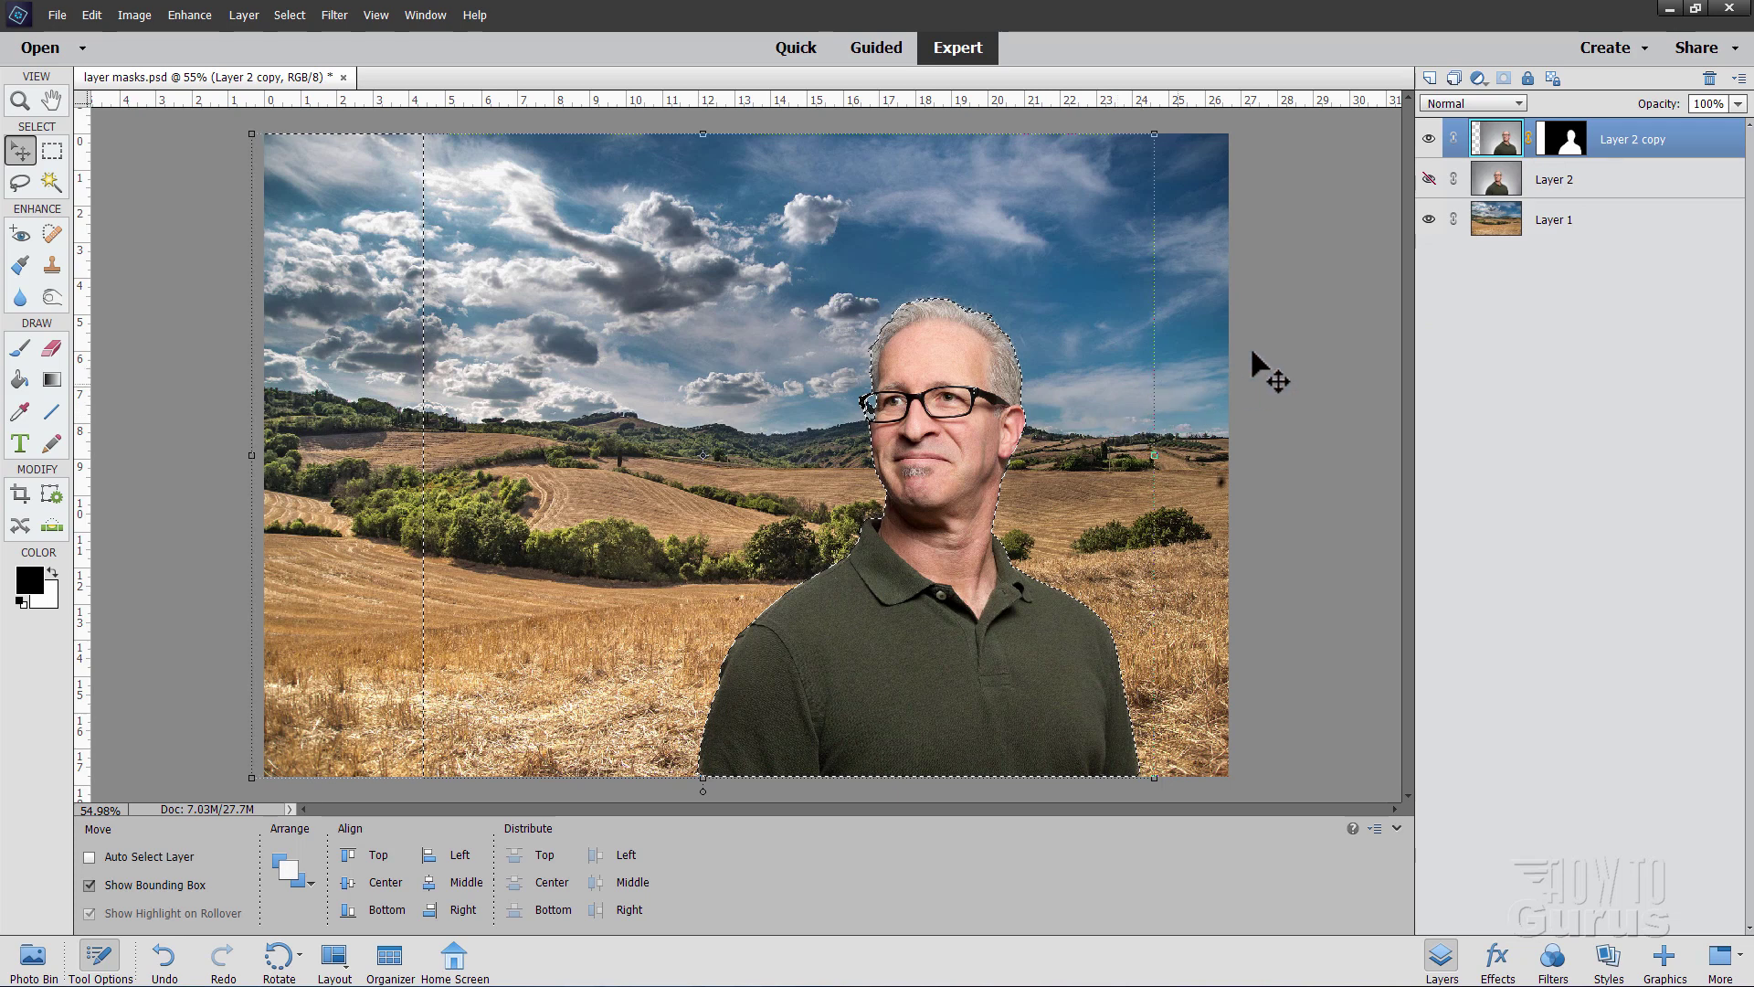
- Deselect, pick the Lasso tool, make Layer 1 active, and hide Layer 2 copy
key(ctrl+d)
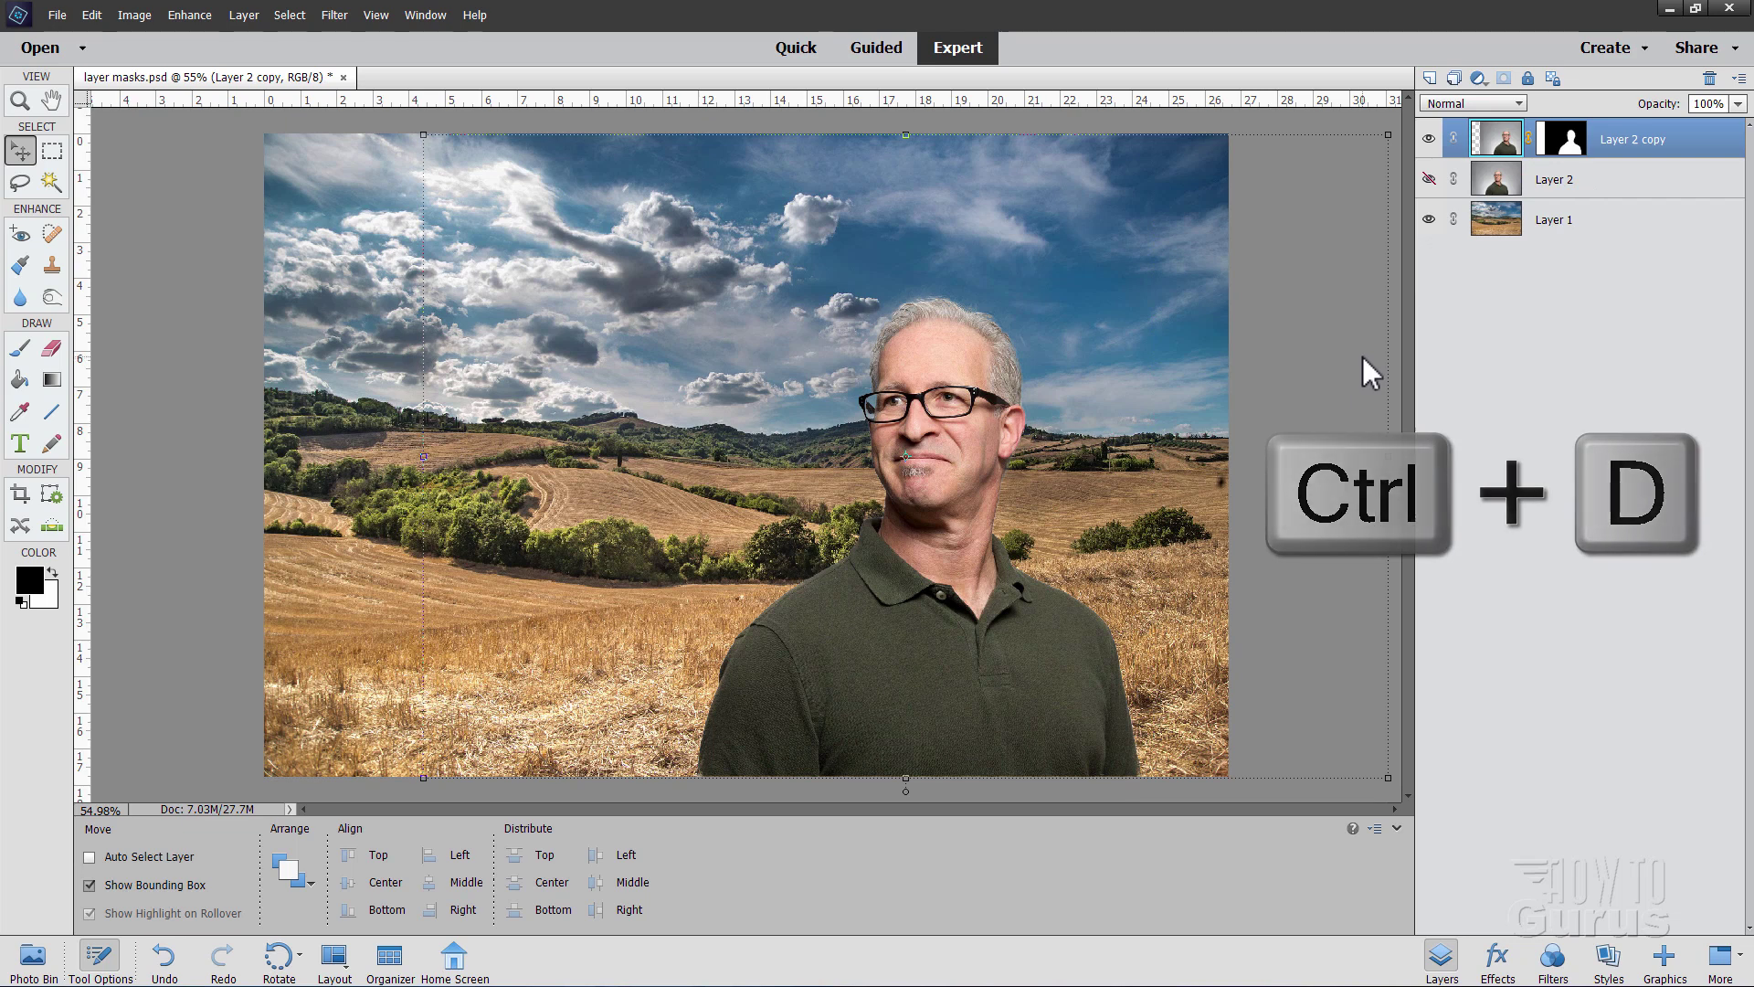
click(25, 183)
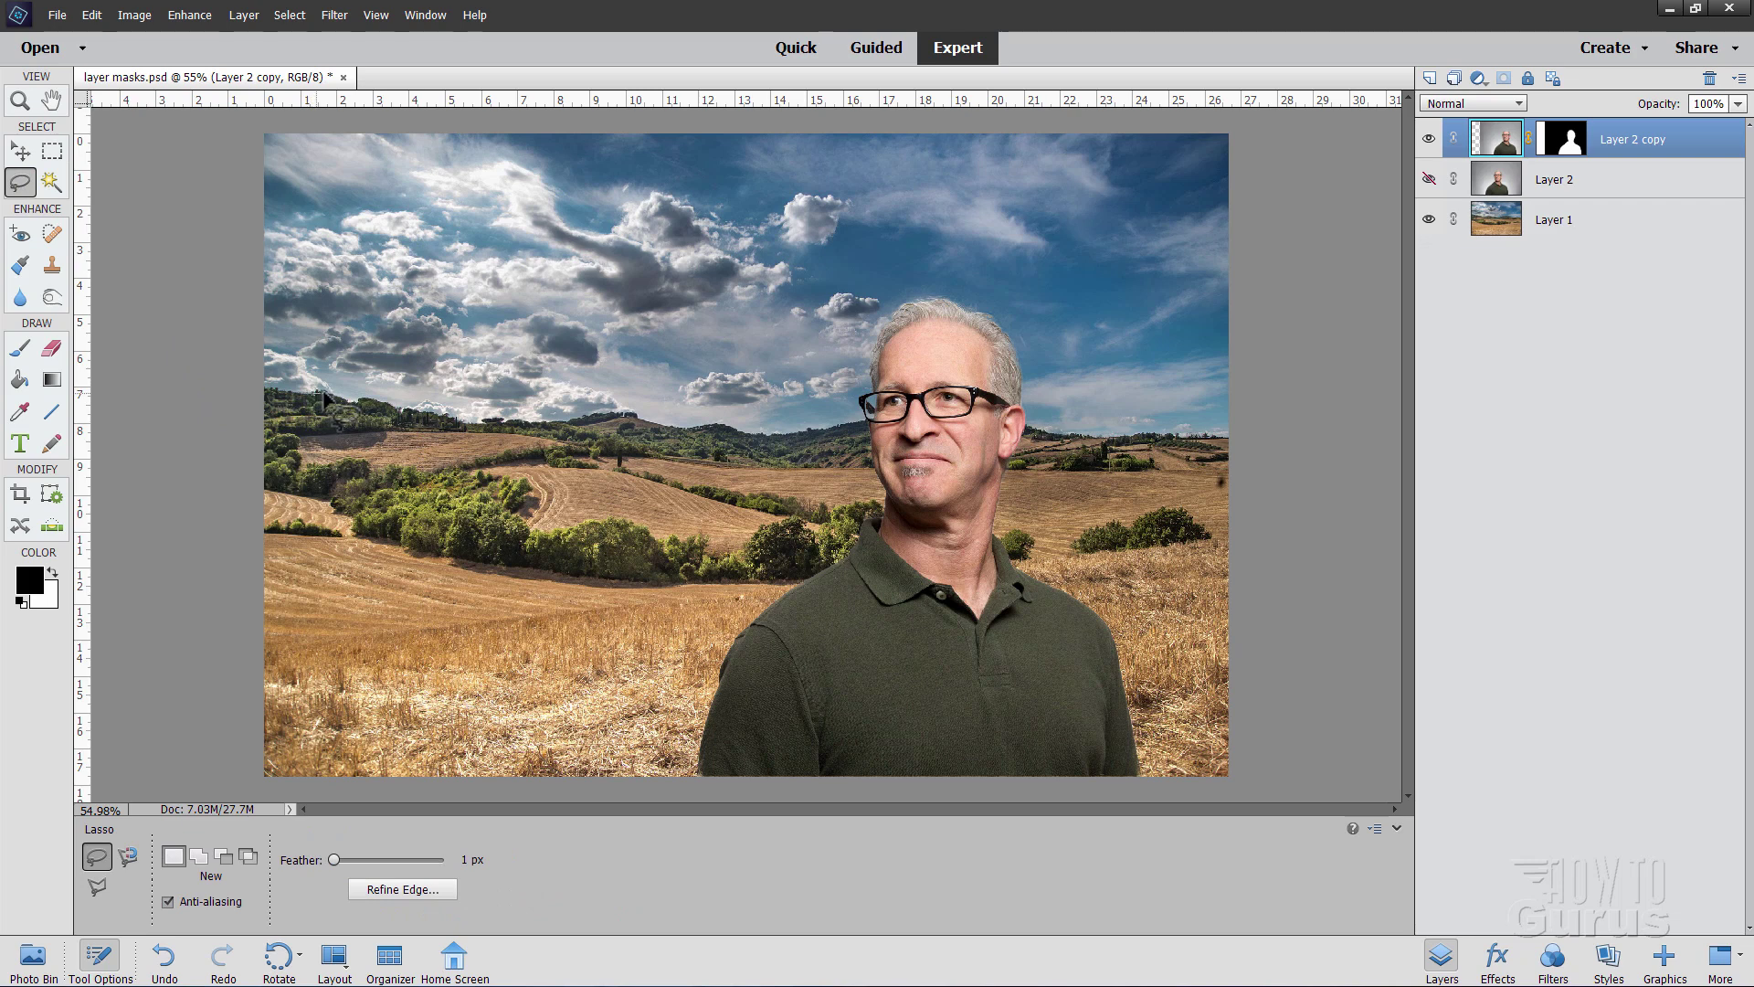
click(1550, 222)
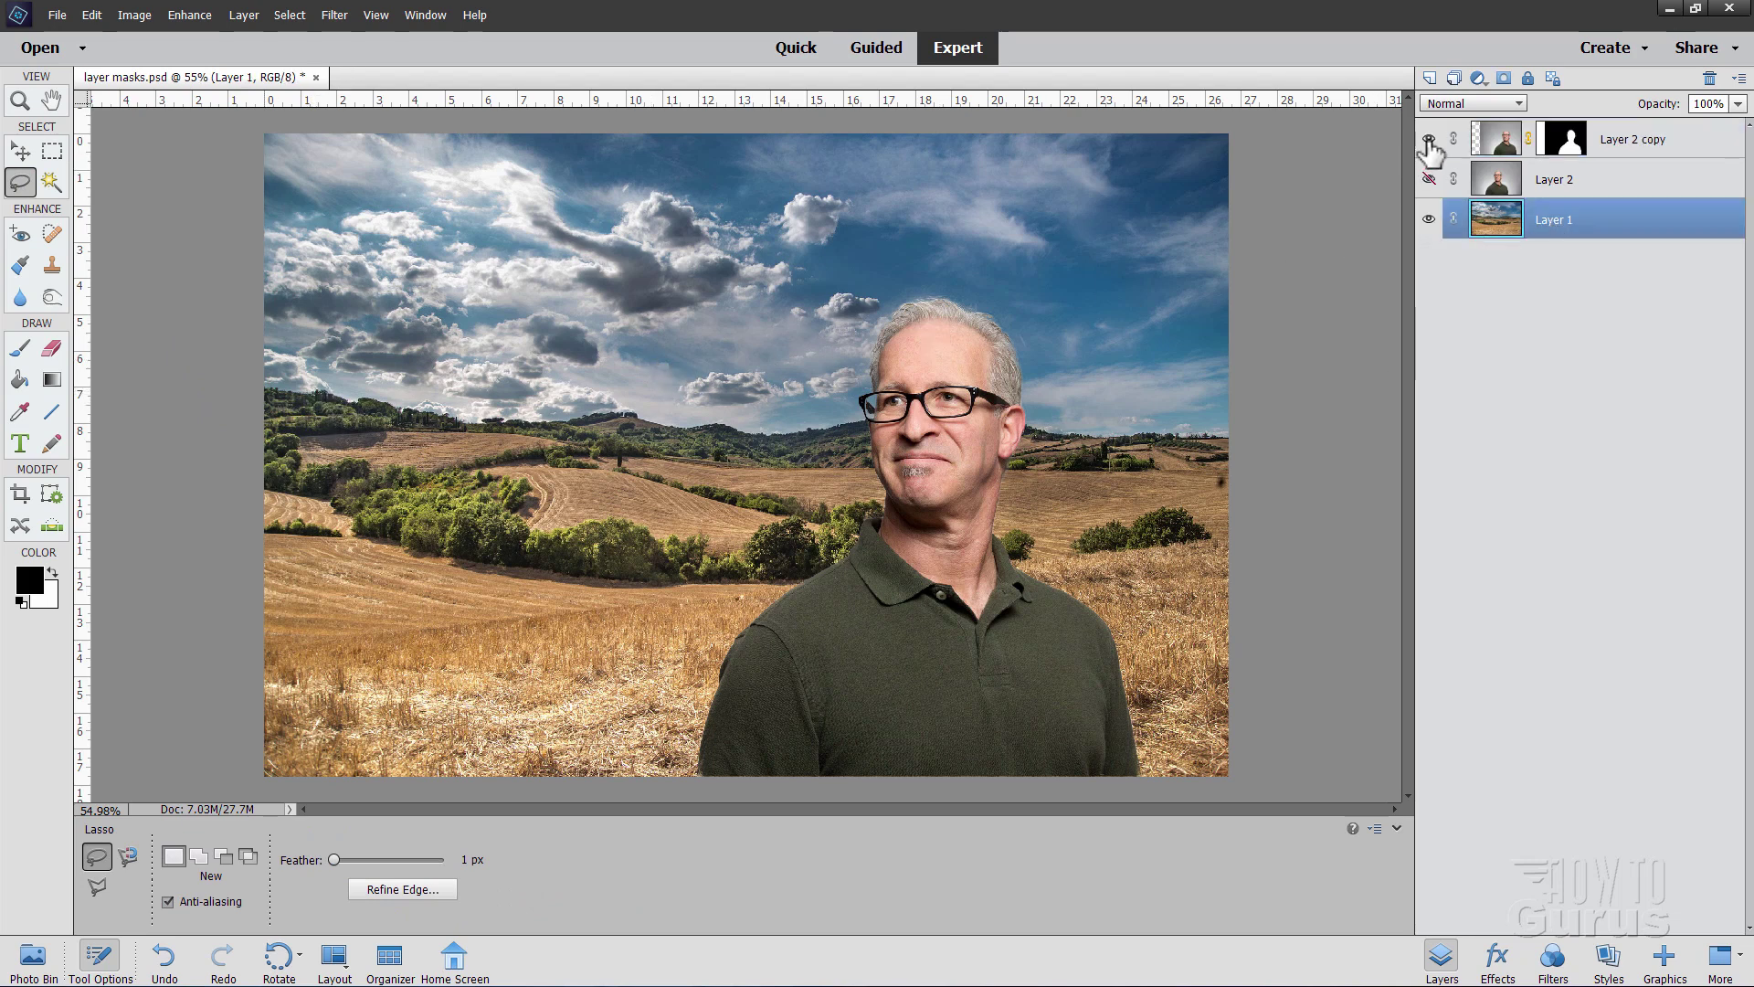
click(1428, 139)
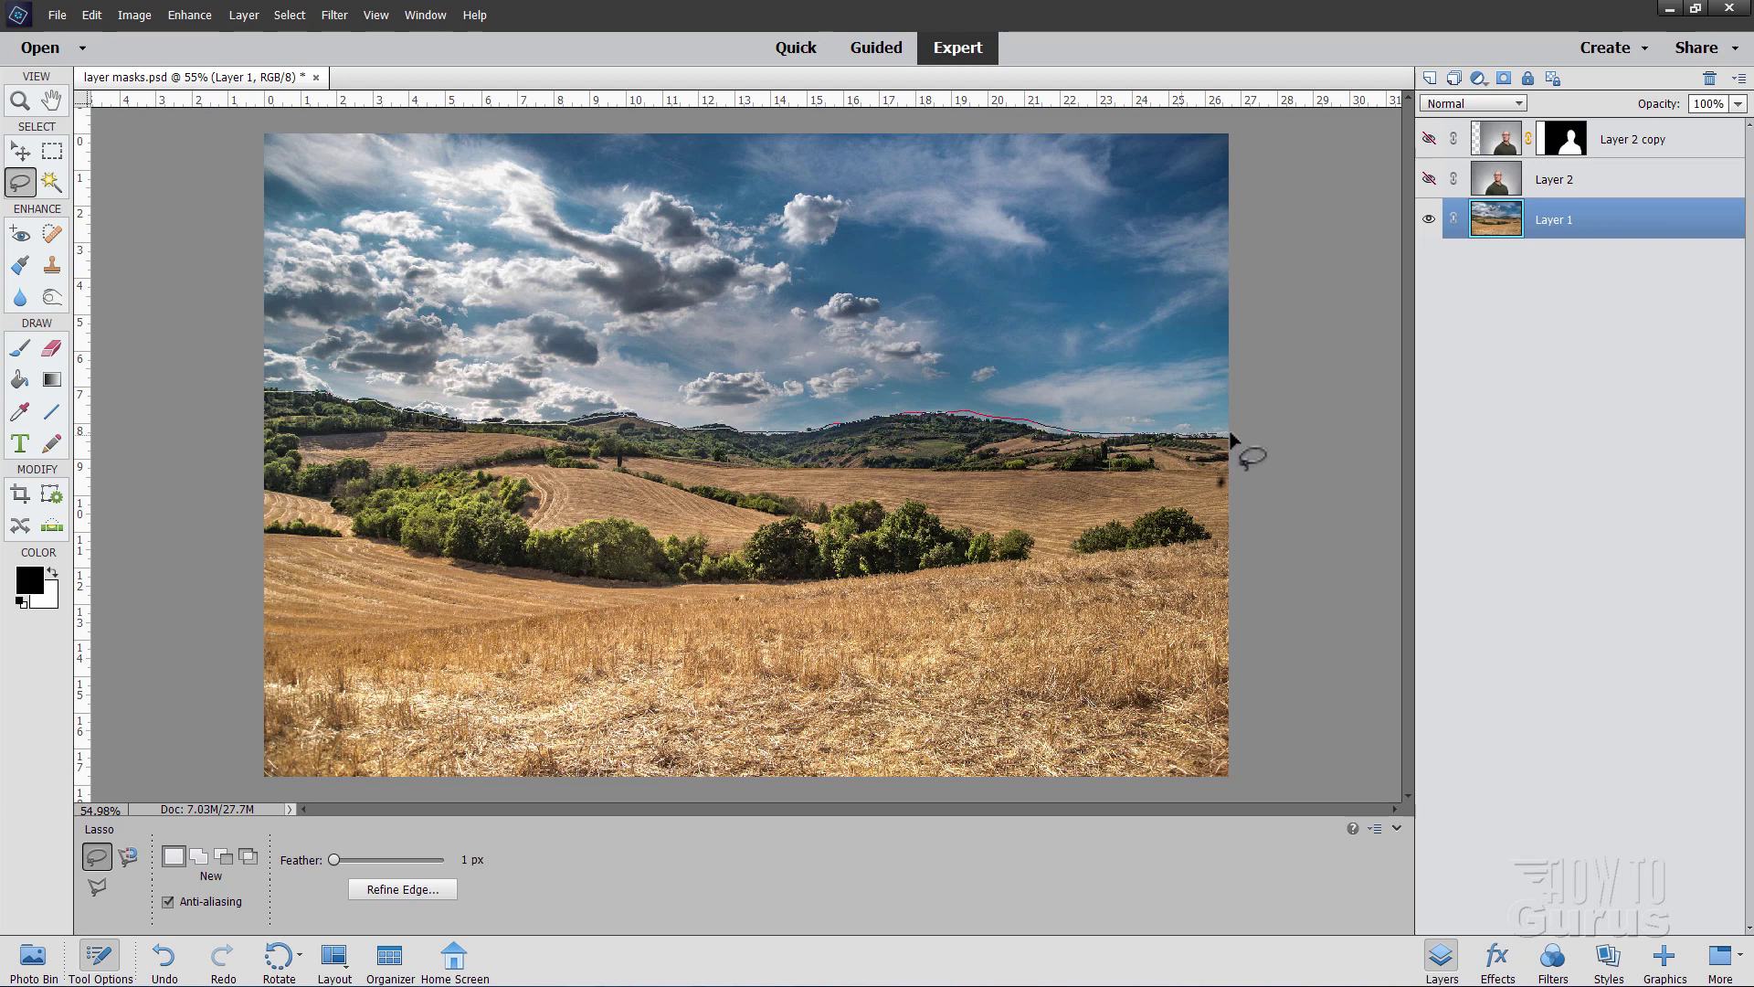
- Lasso around the sky above the horizon and open Refine Edge for it
drag(1270, 364, 1283, 204)
mouse_move(1279, 123)
mouse_down()
mouse_move(385, 122)
mouse_move(248, 151)
mouse_up()
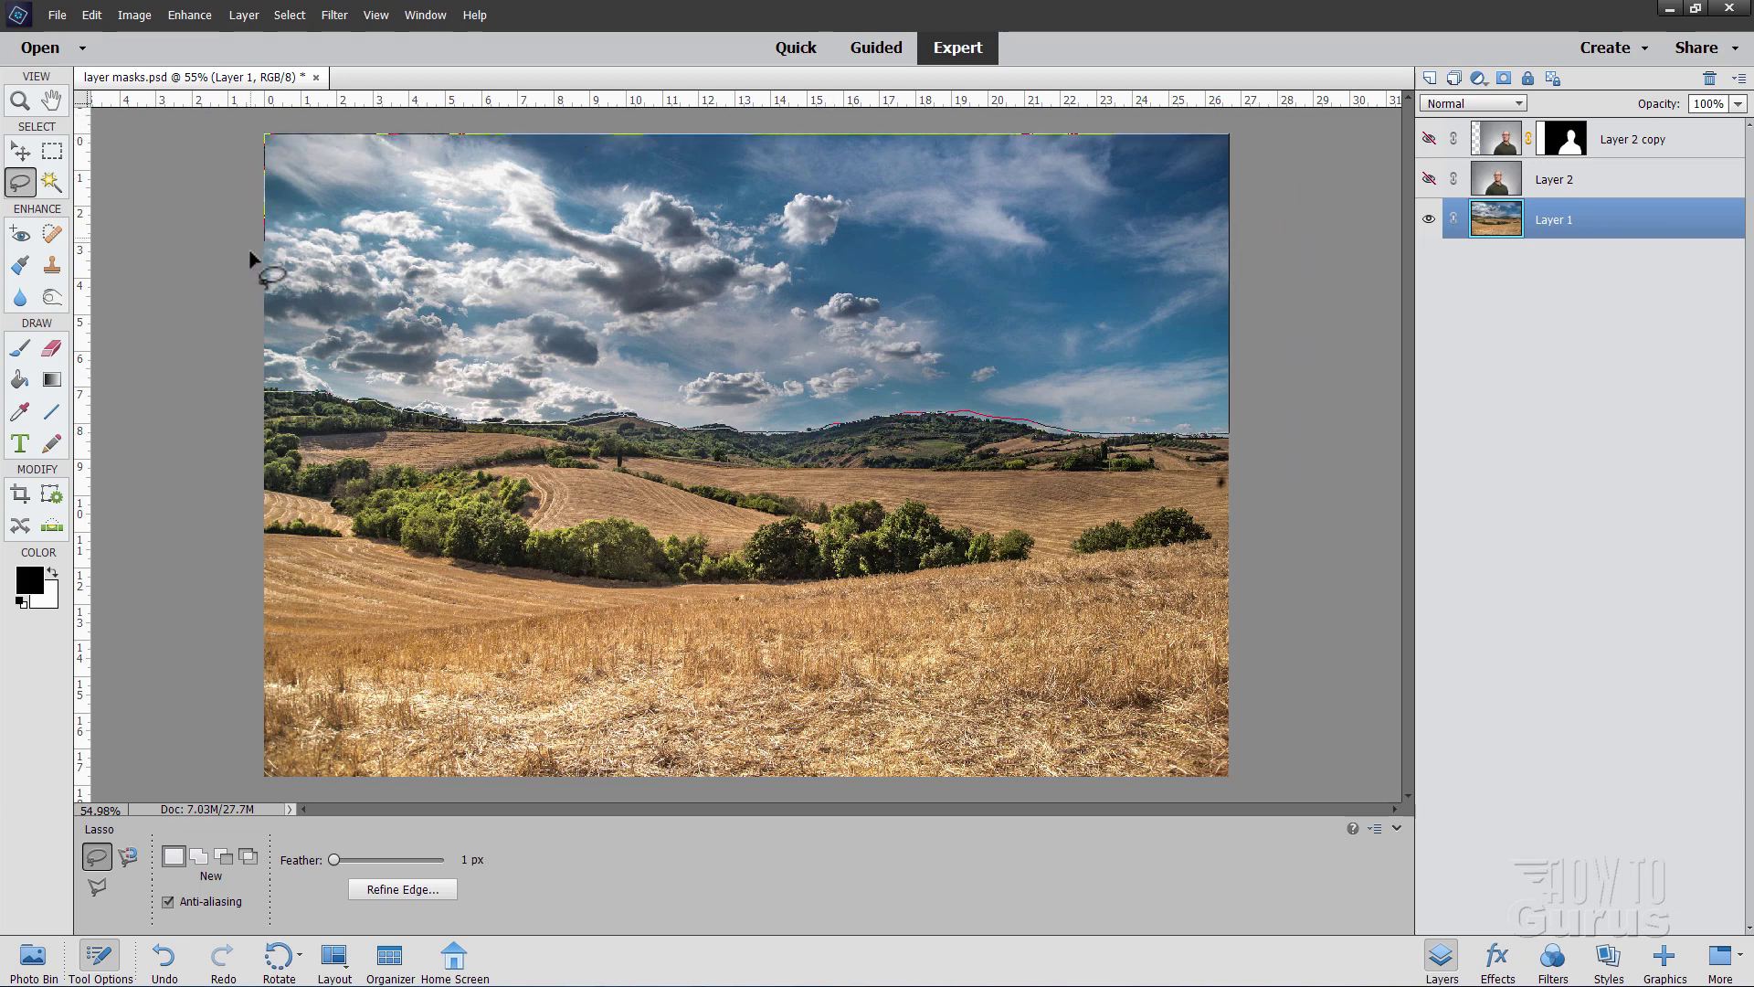
mouse_move(259, 400)
mouse_down()
mouse_move(346, 392)
mouse_move(475, 427)
mouse_move(637, 408)
mouse_move(715, 459)
mouse_move(695, 429)
mouse_move(913, 410)
mouse_move(897, 453)
mouse_move(930, 415)
mouse_move(1237, 437)
mouse_up()
click(403, 889)
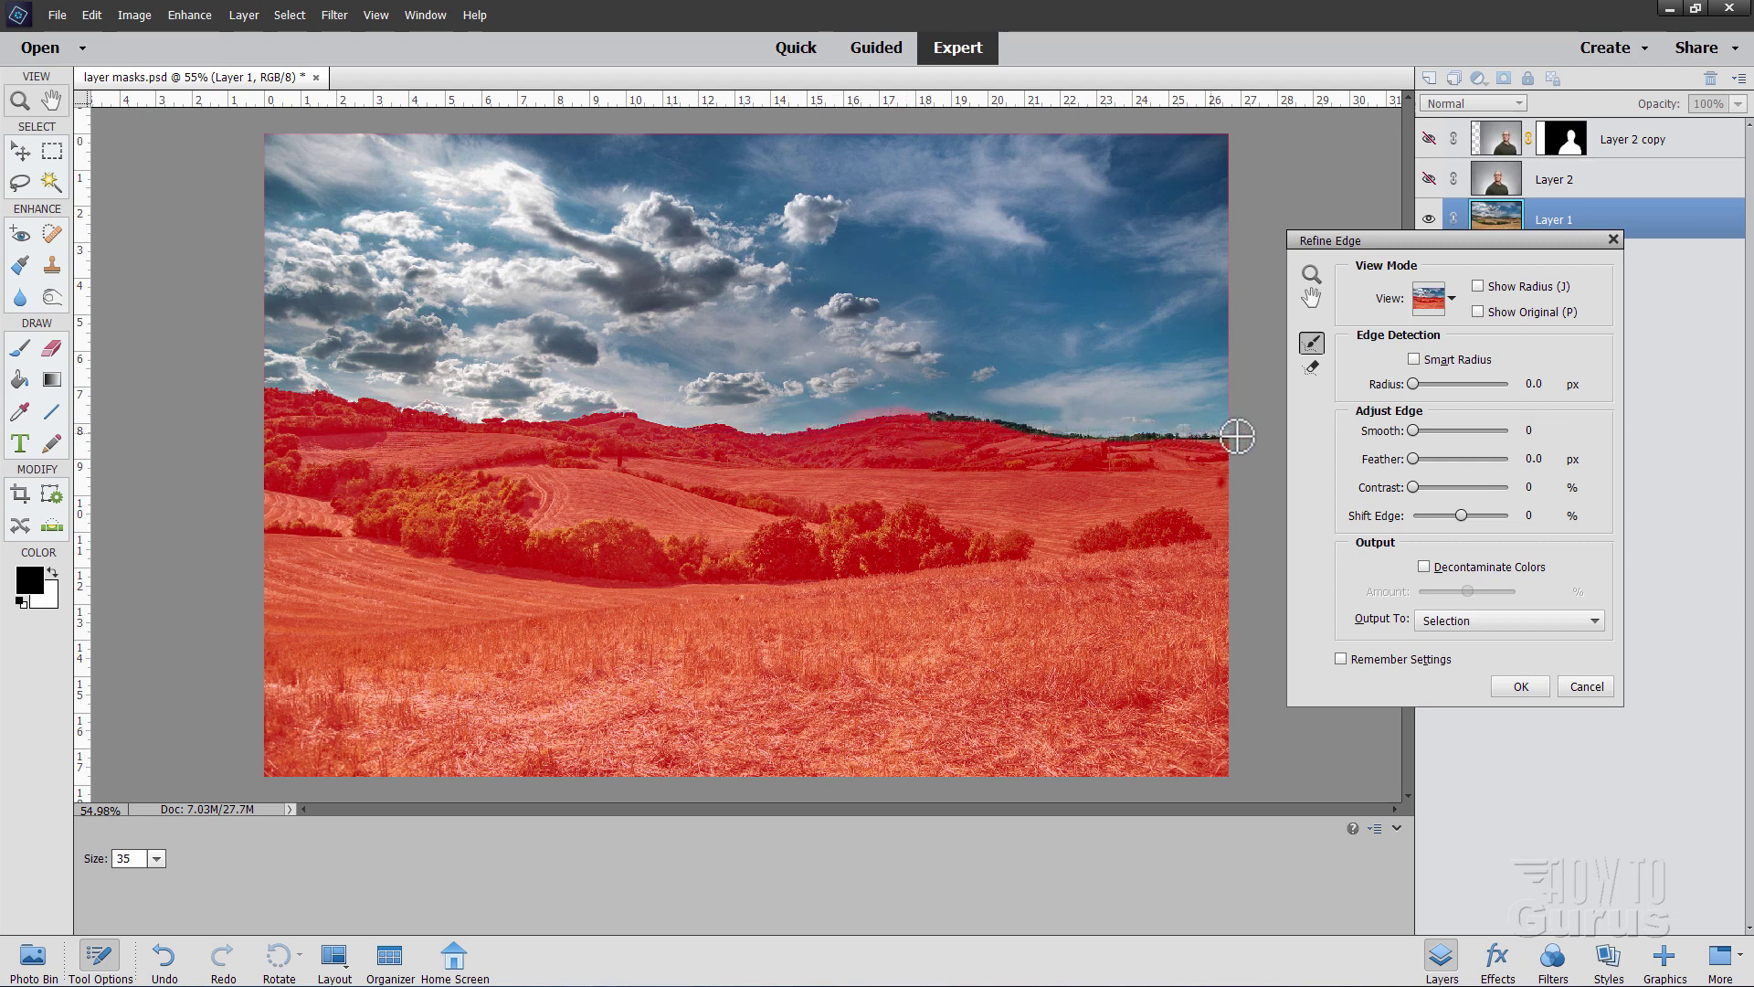
- Output the refined sky selection as a New Layer with Layer Mask and confirm
click(1479, 623)
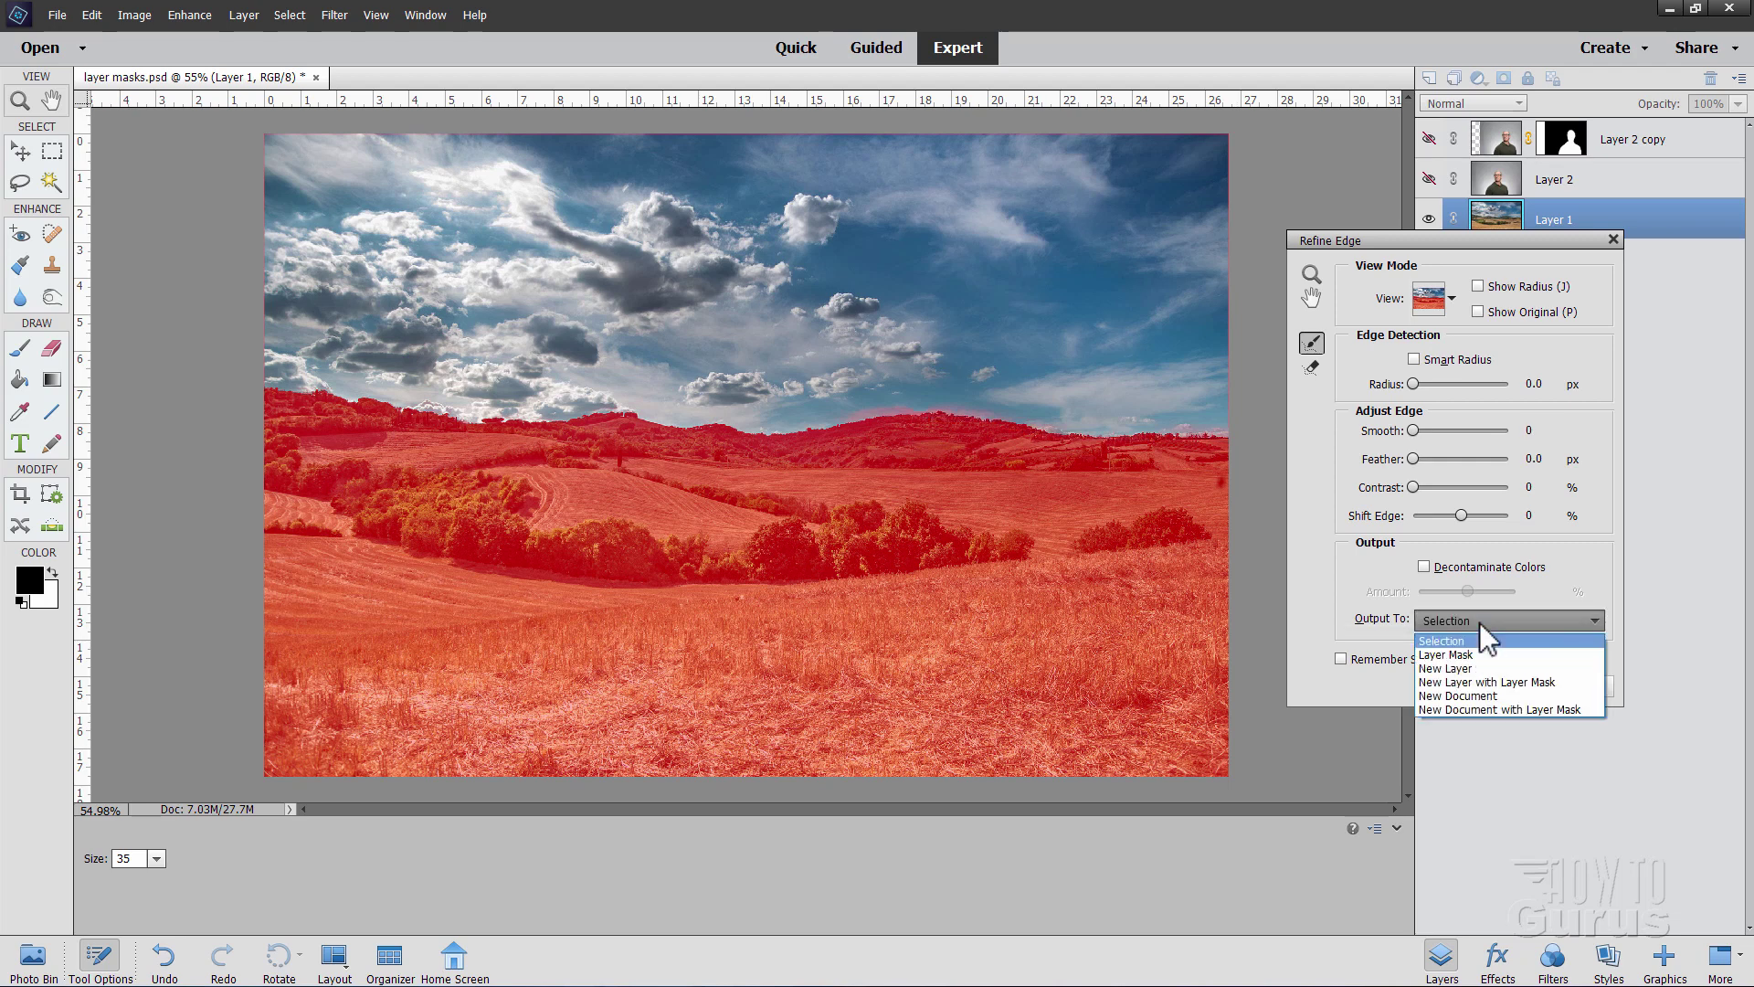
click(1497, 682)
click(1520, 686)
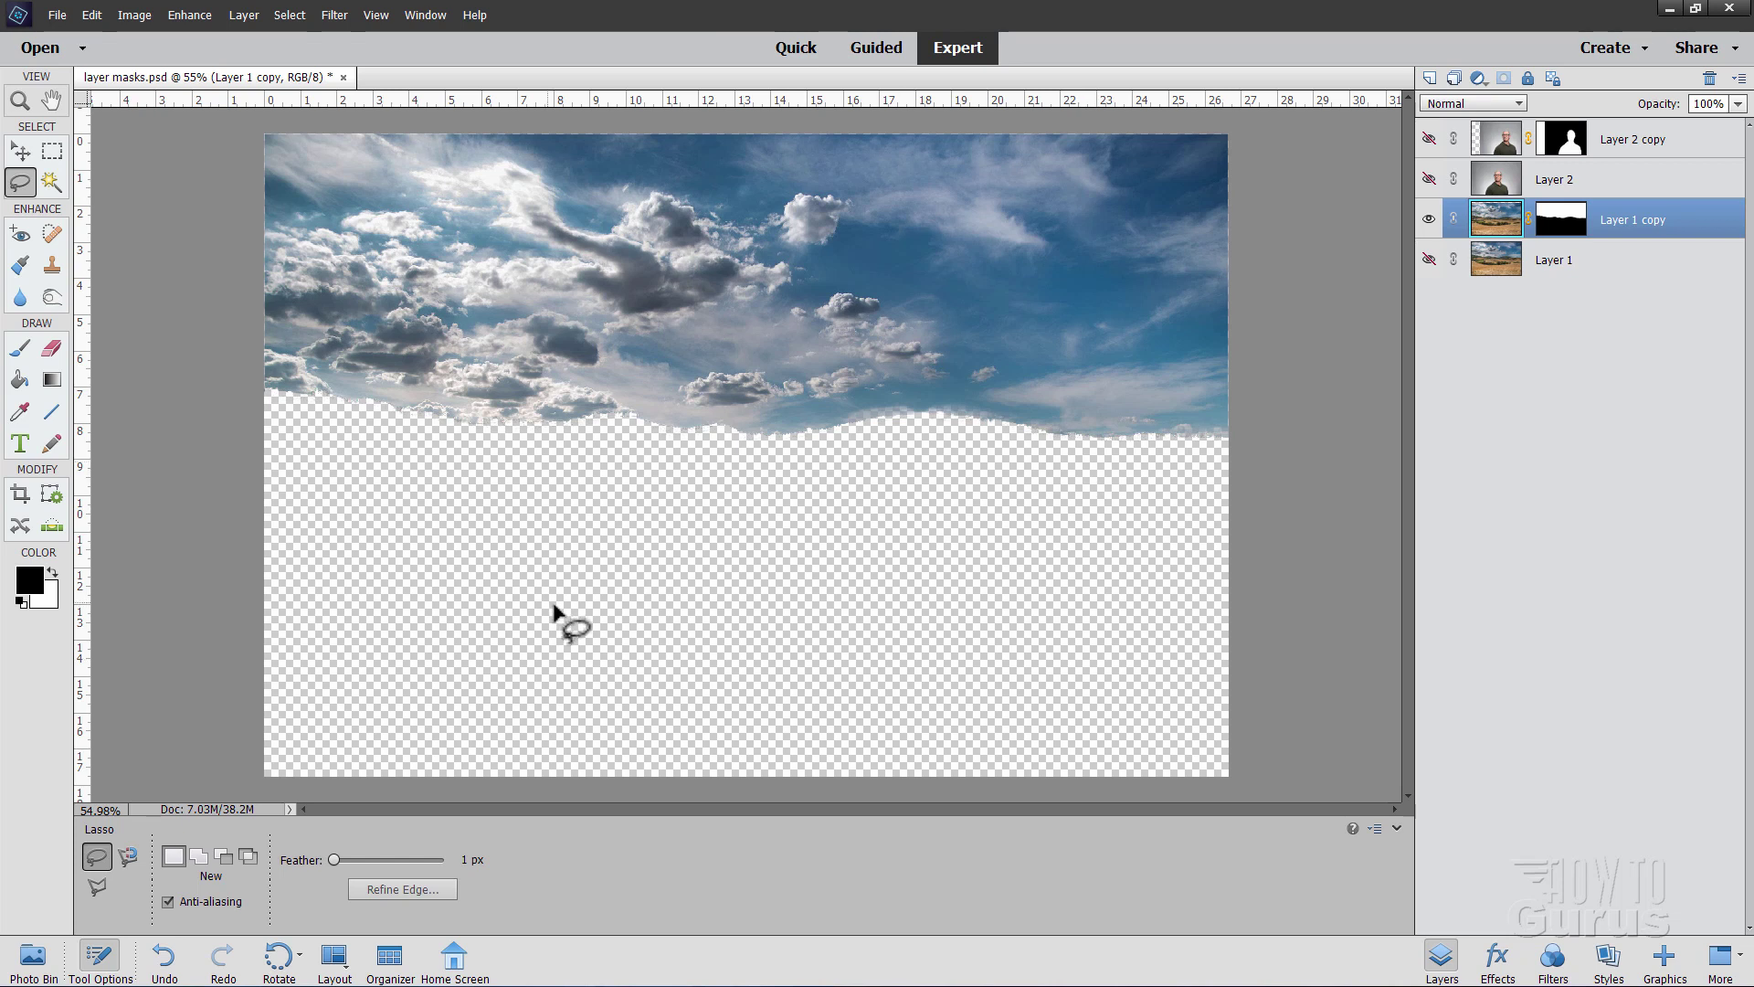
- Invert the Layer 1 copy mask with Filter > Adjustments > Invert, then Add Mask To Selection
click(1564, 225)
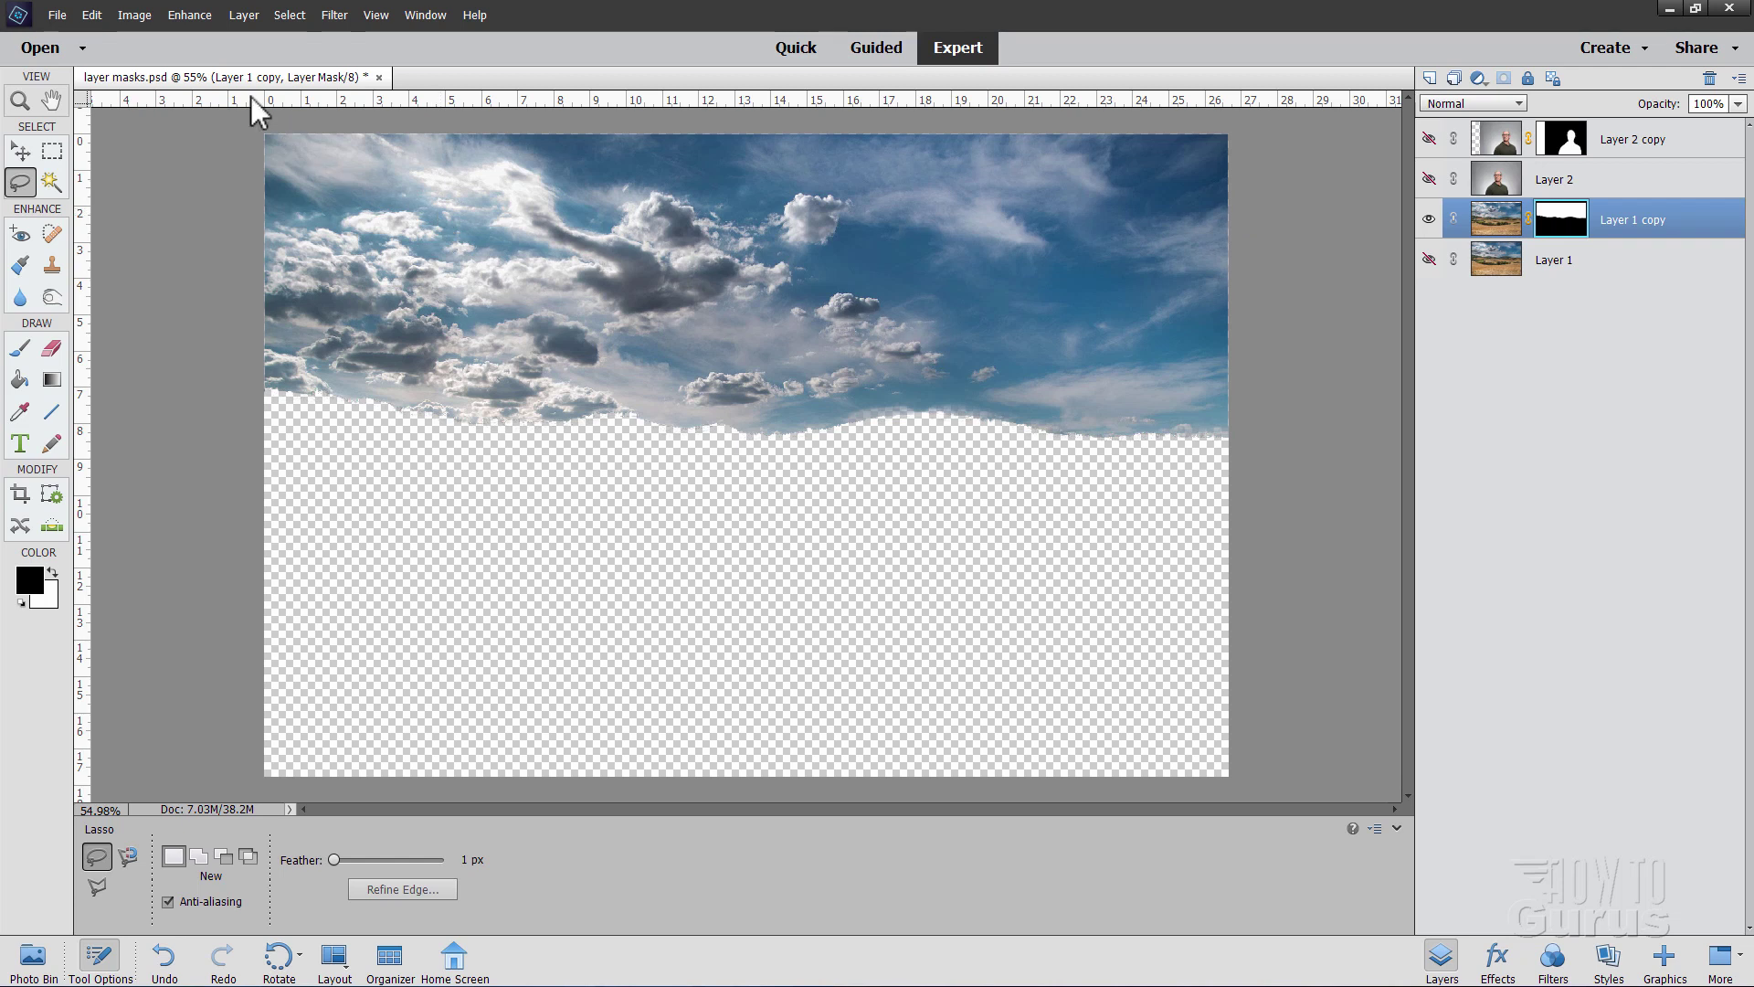
click(333, 14)
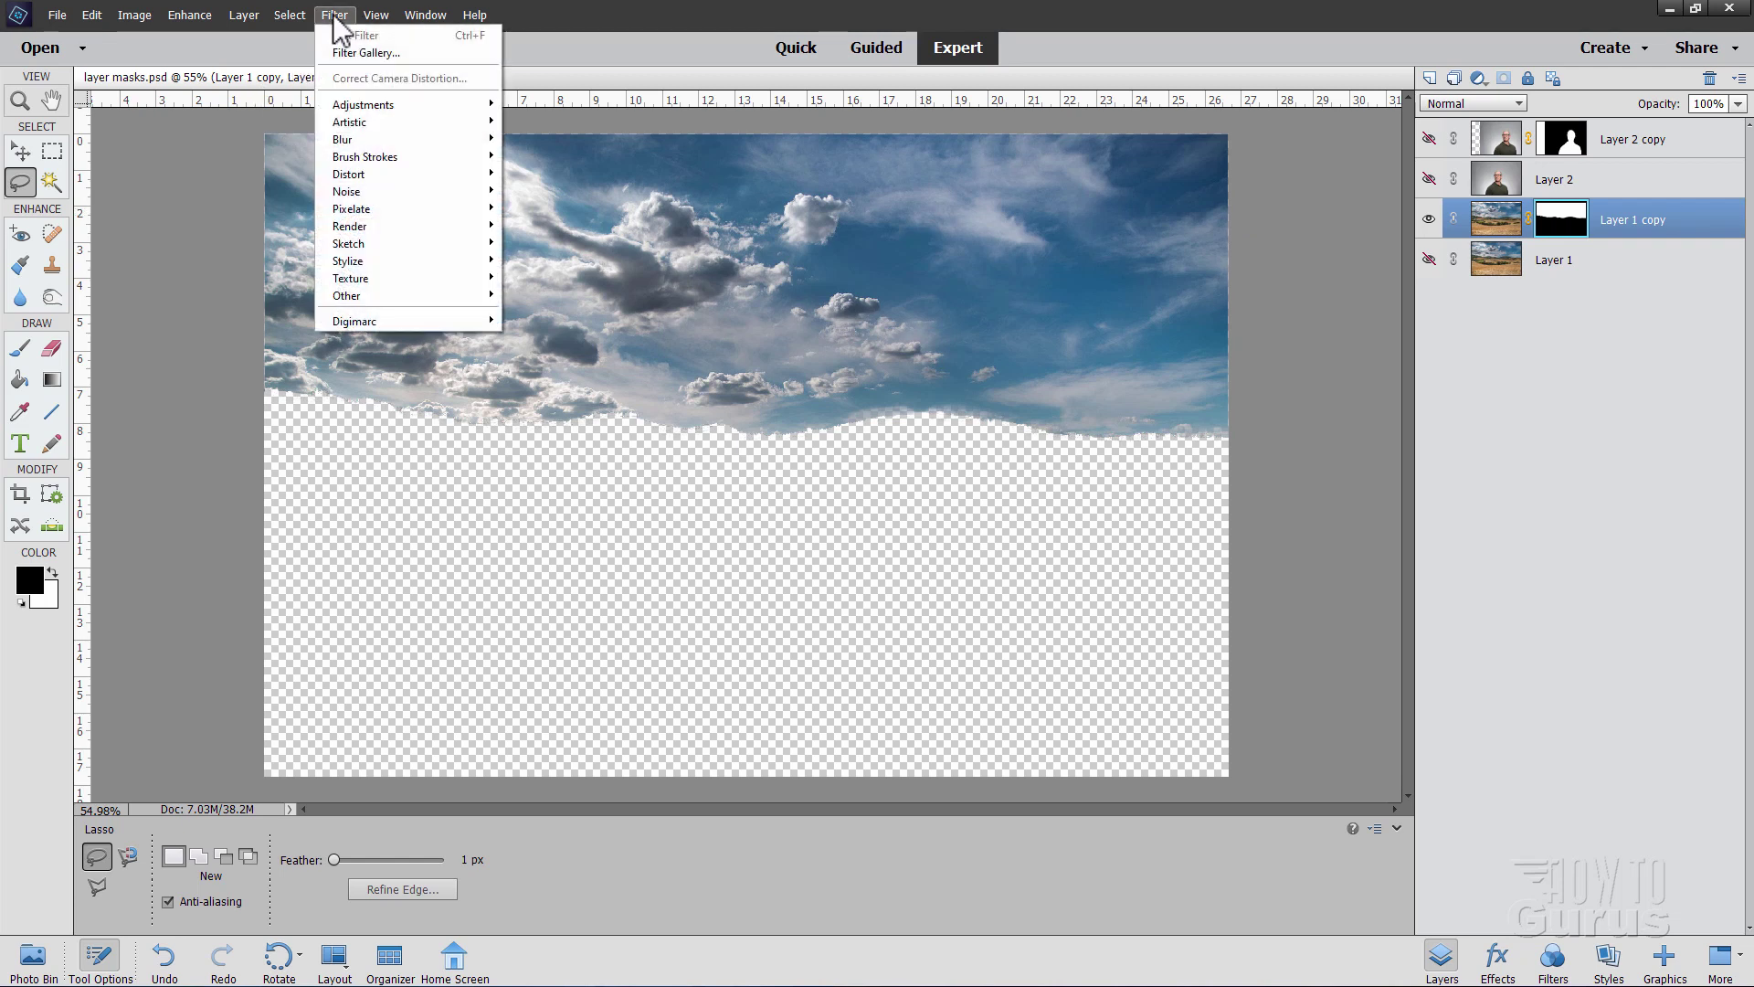
mouse_move(383, 103)
click(566, 142)
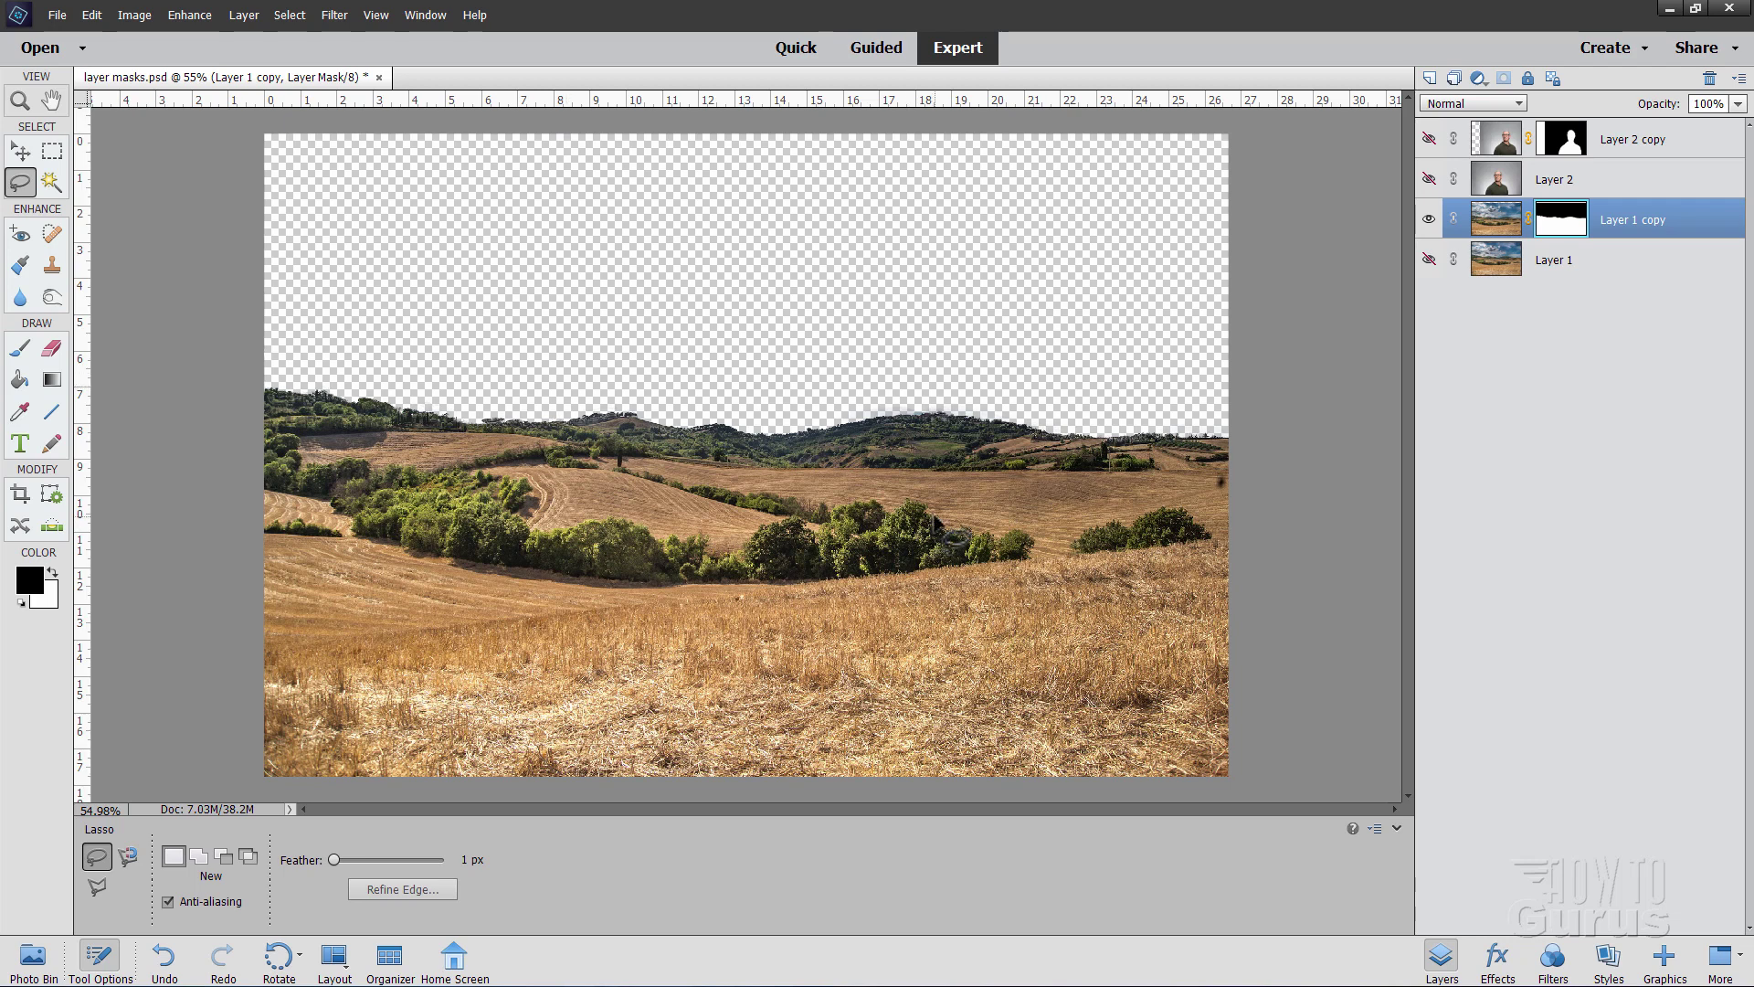
right_click(1573, 224)
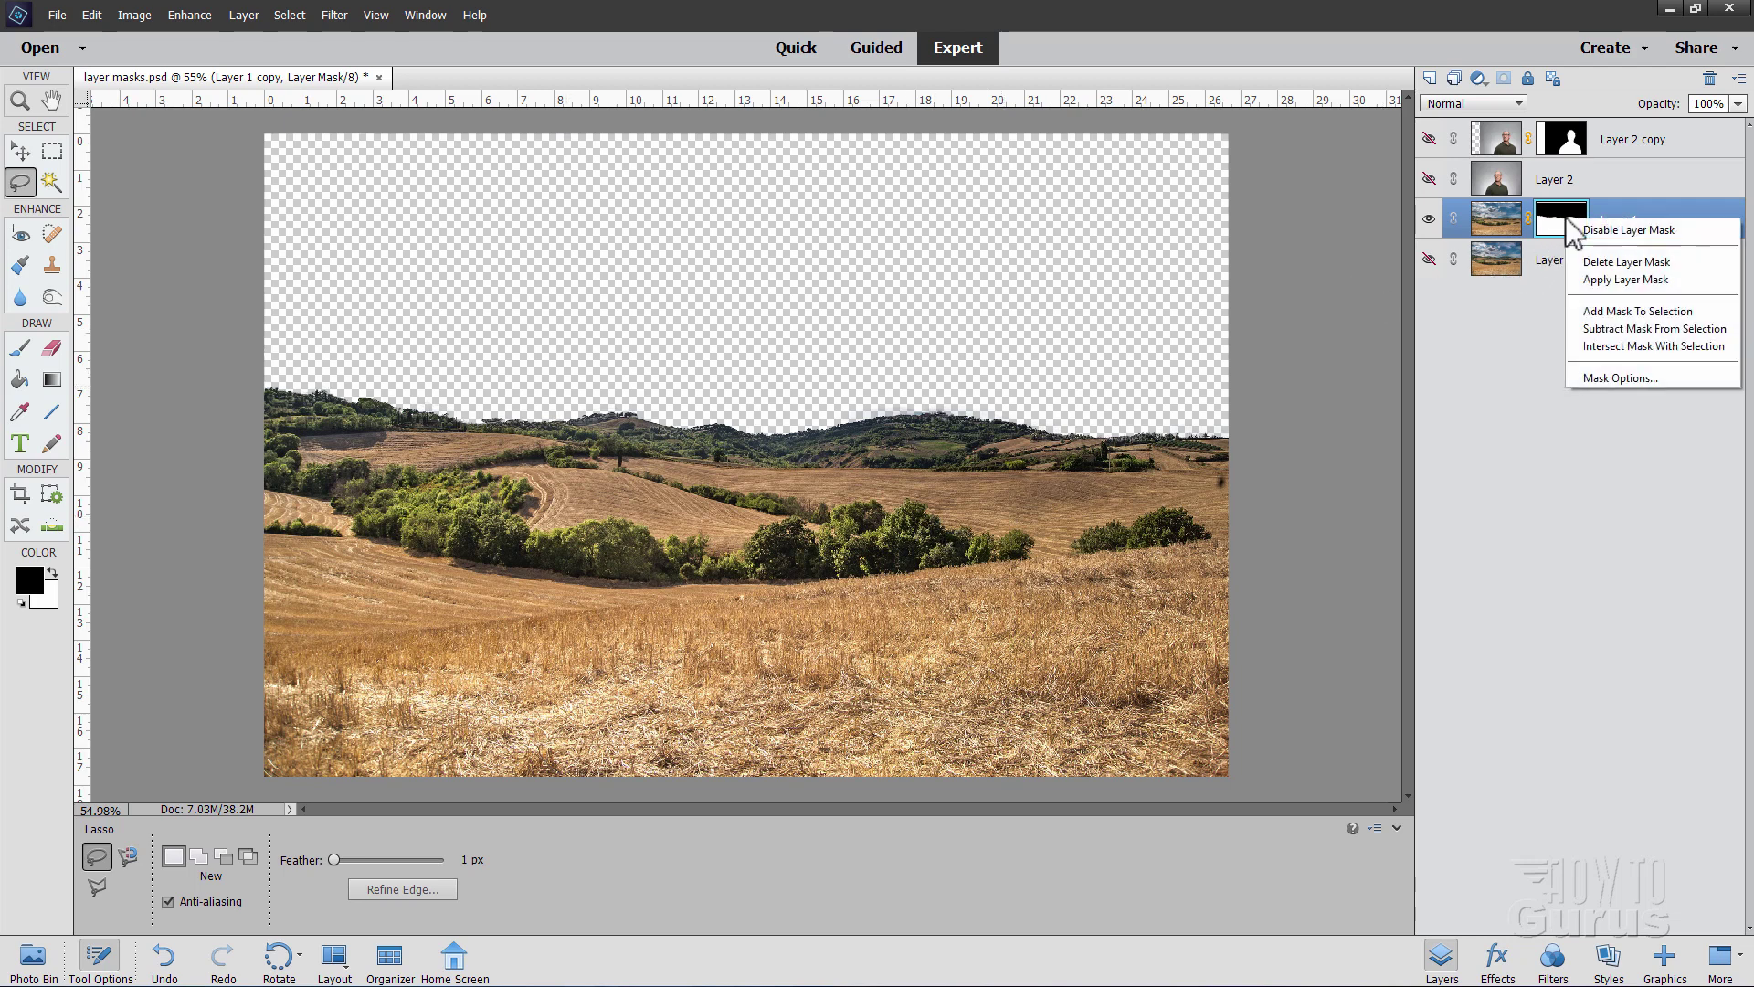
click(1608, 312)
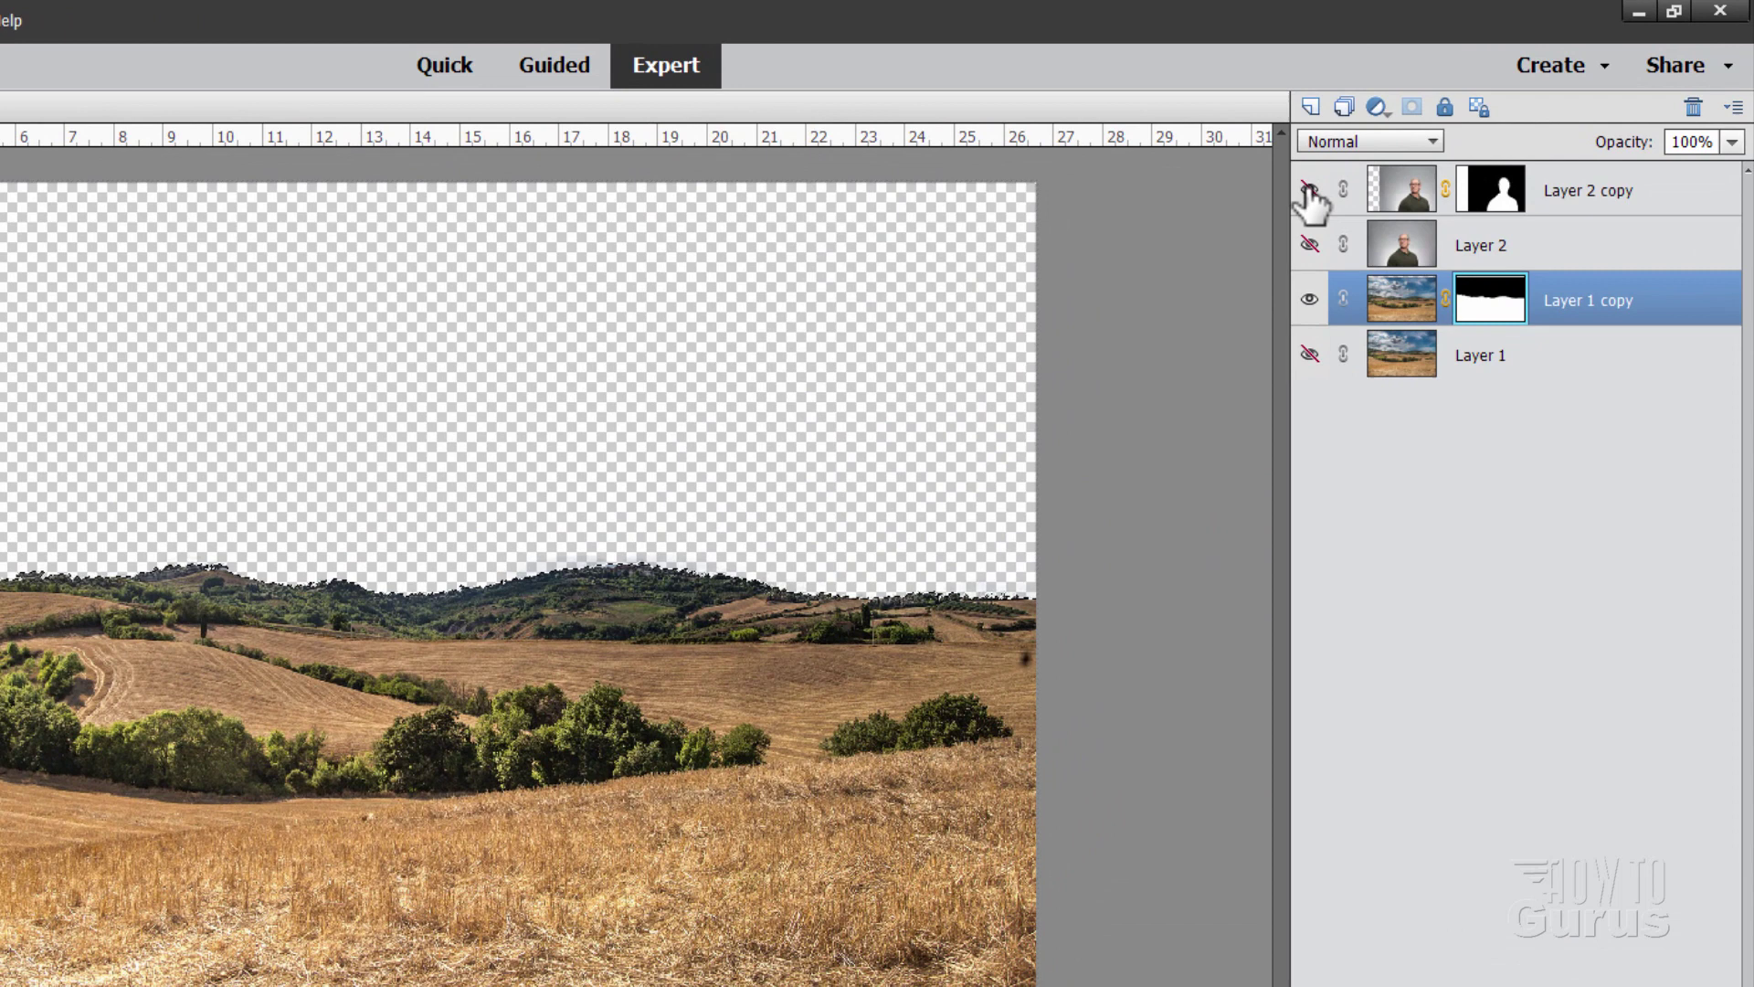
- Show and select Layer 2 copy, then add its mask to the selection and subtract it
click(1309, 192)
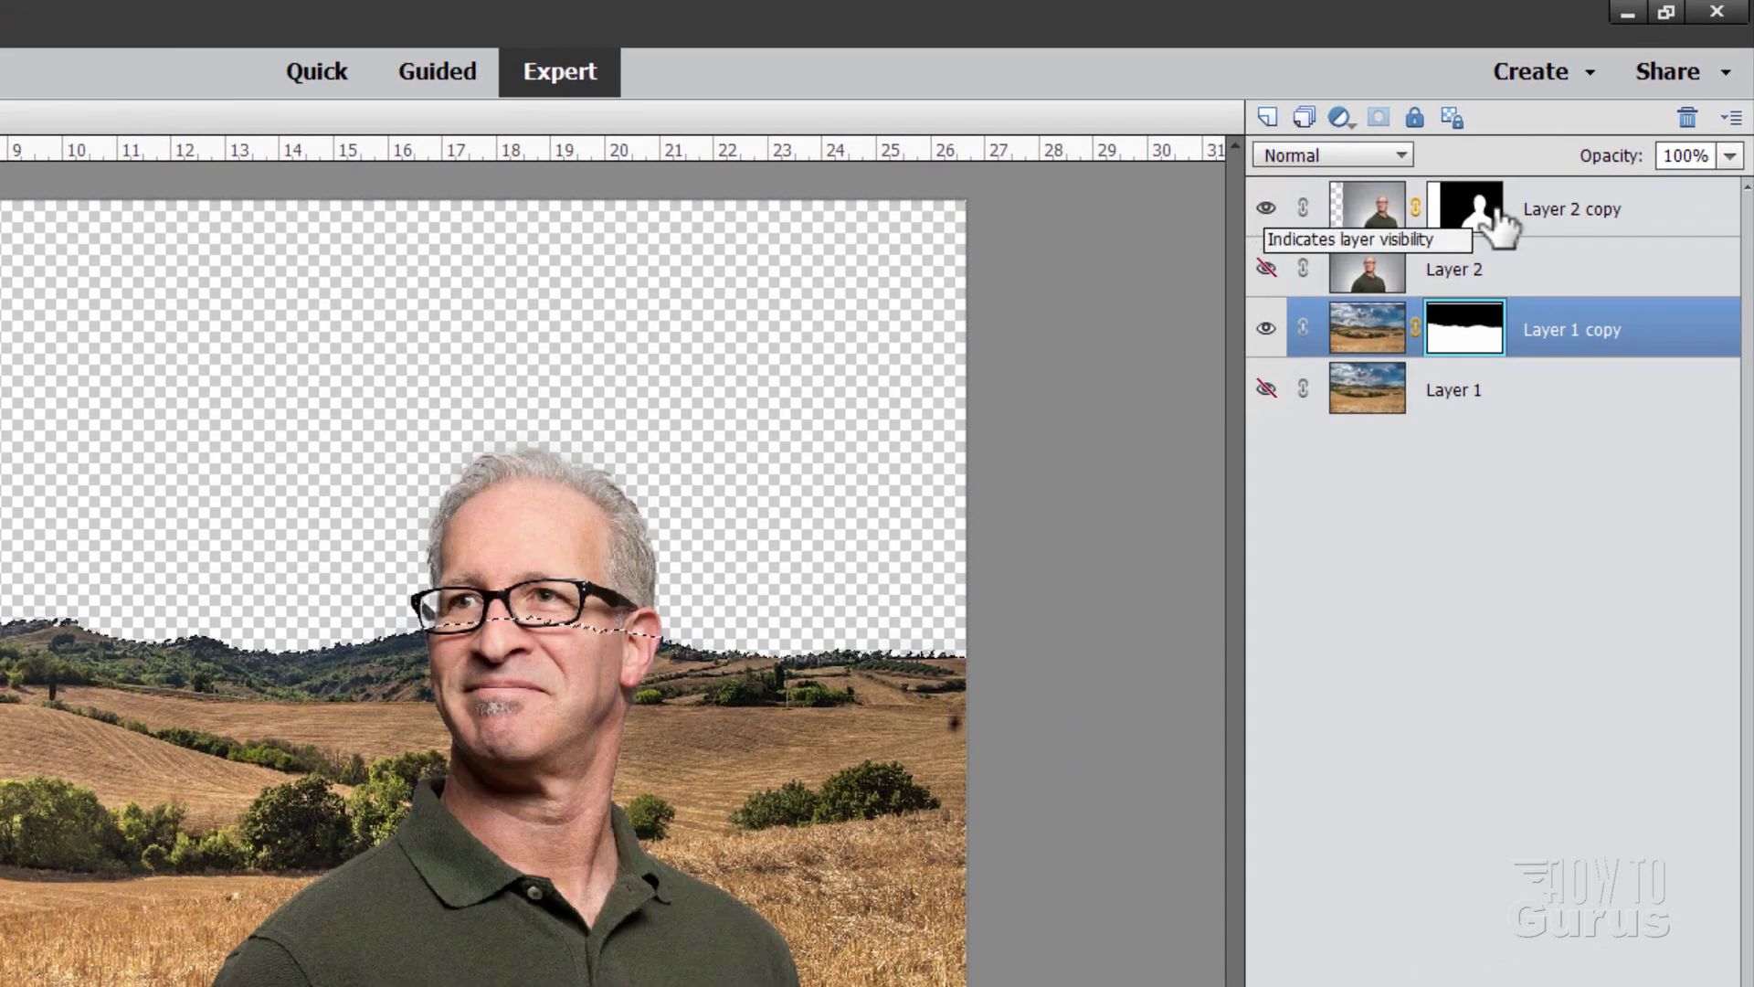
click(1530, 209)
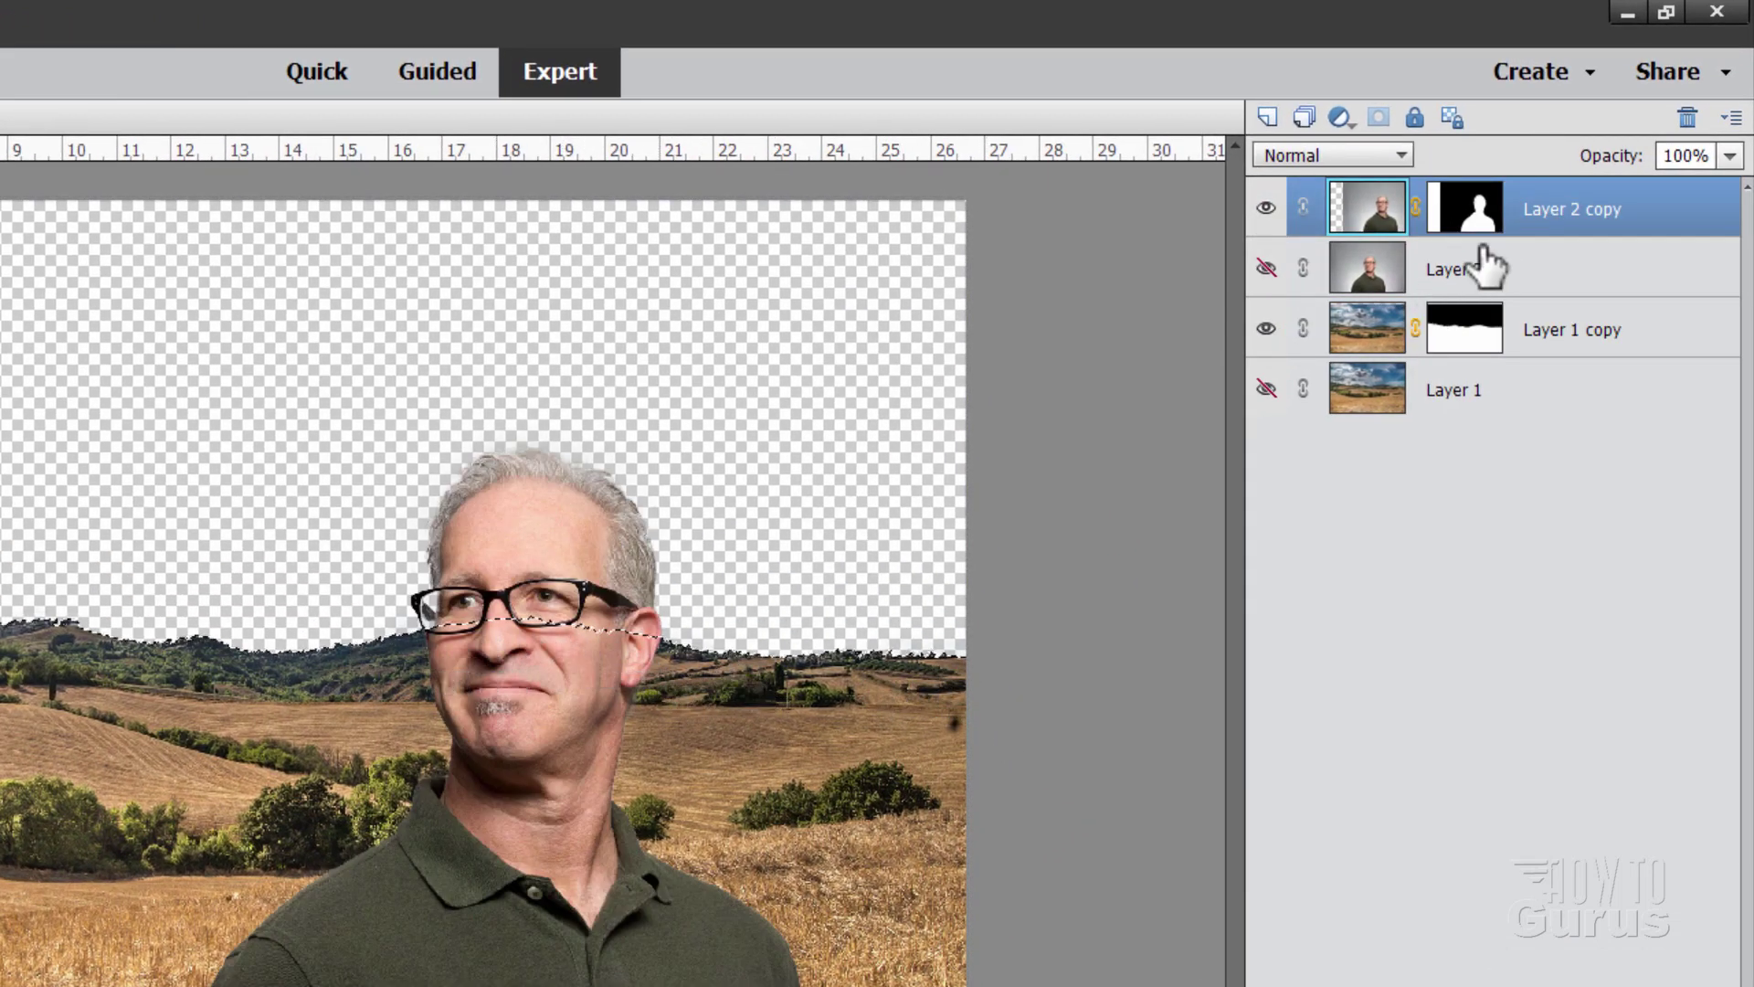
right_click(1472, 215)
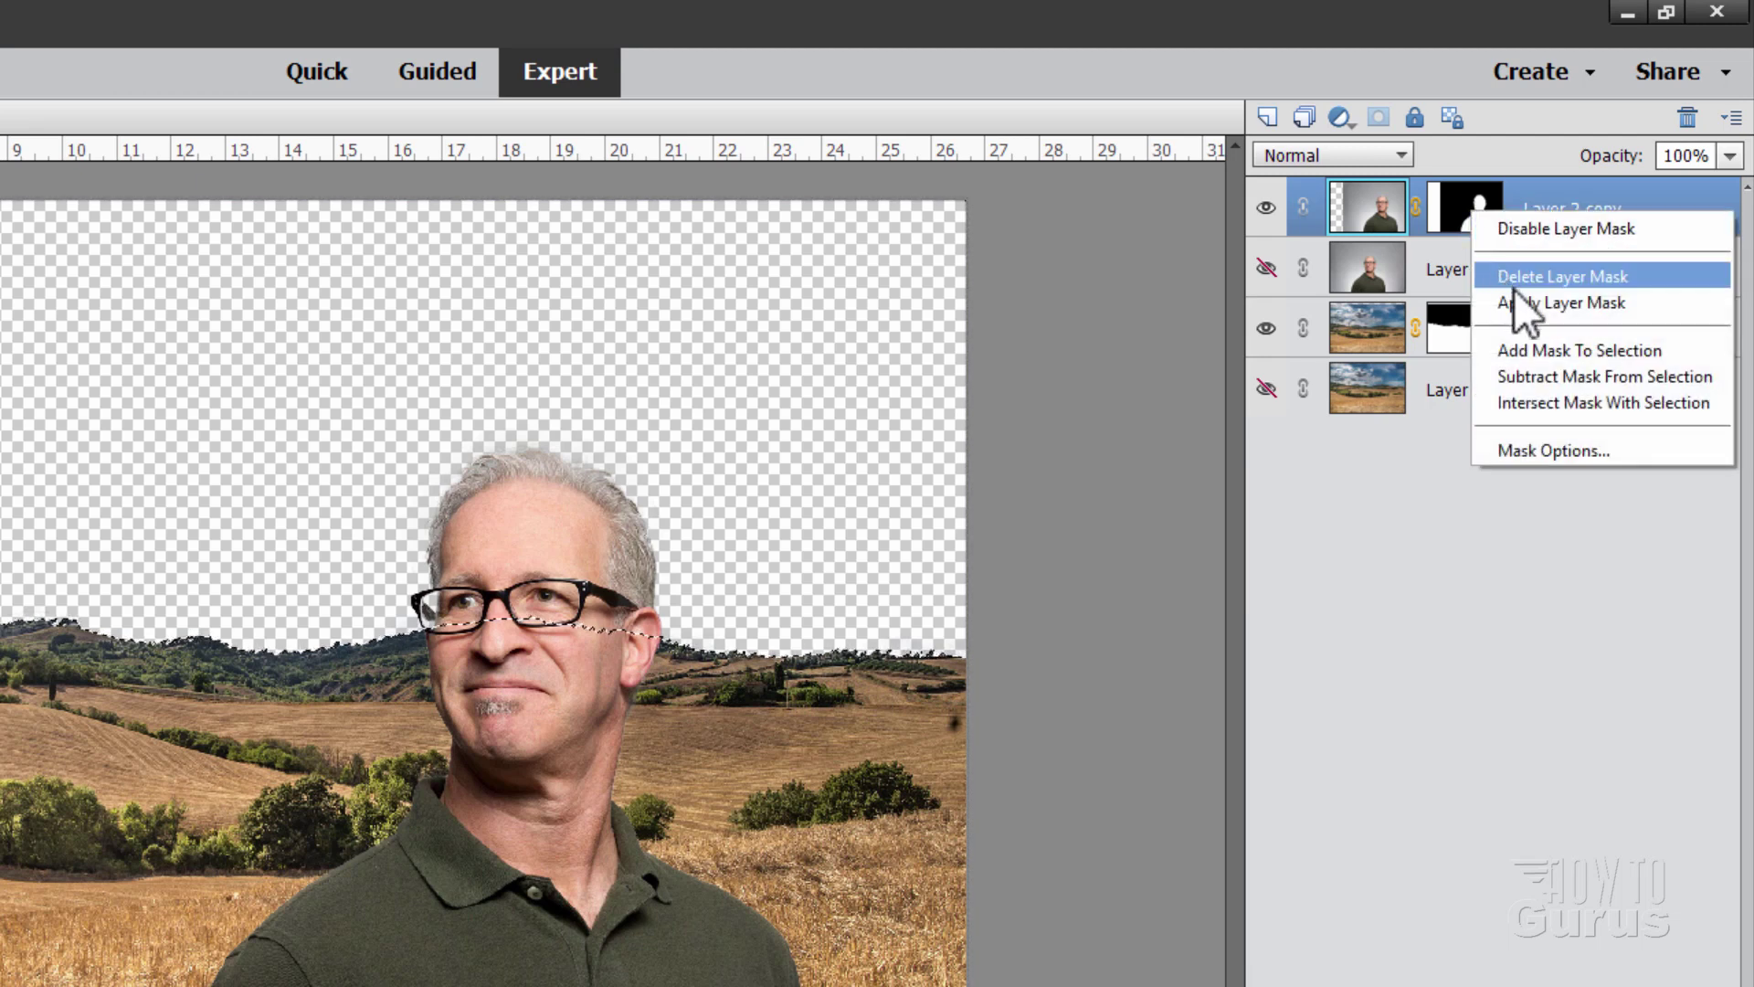
click(1542, 350)
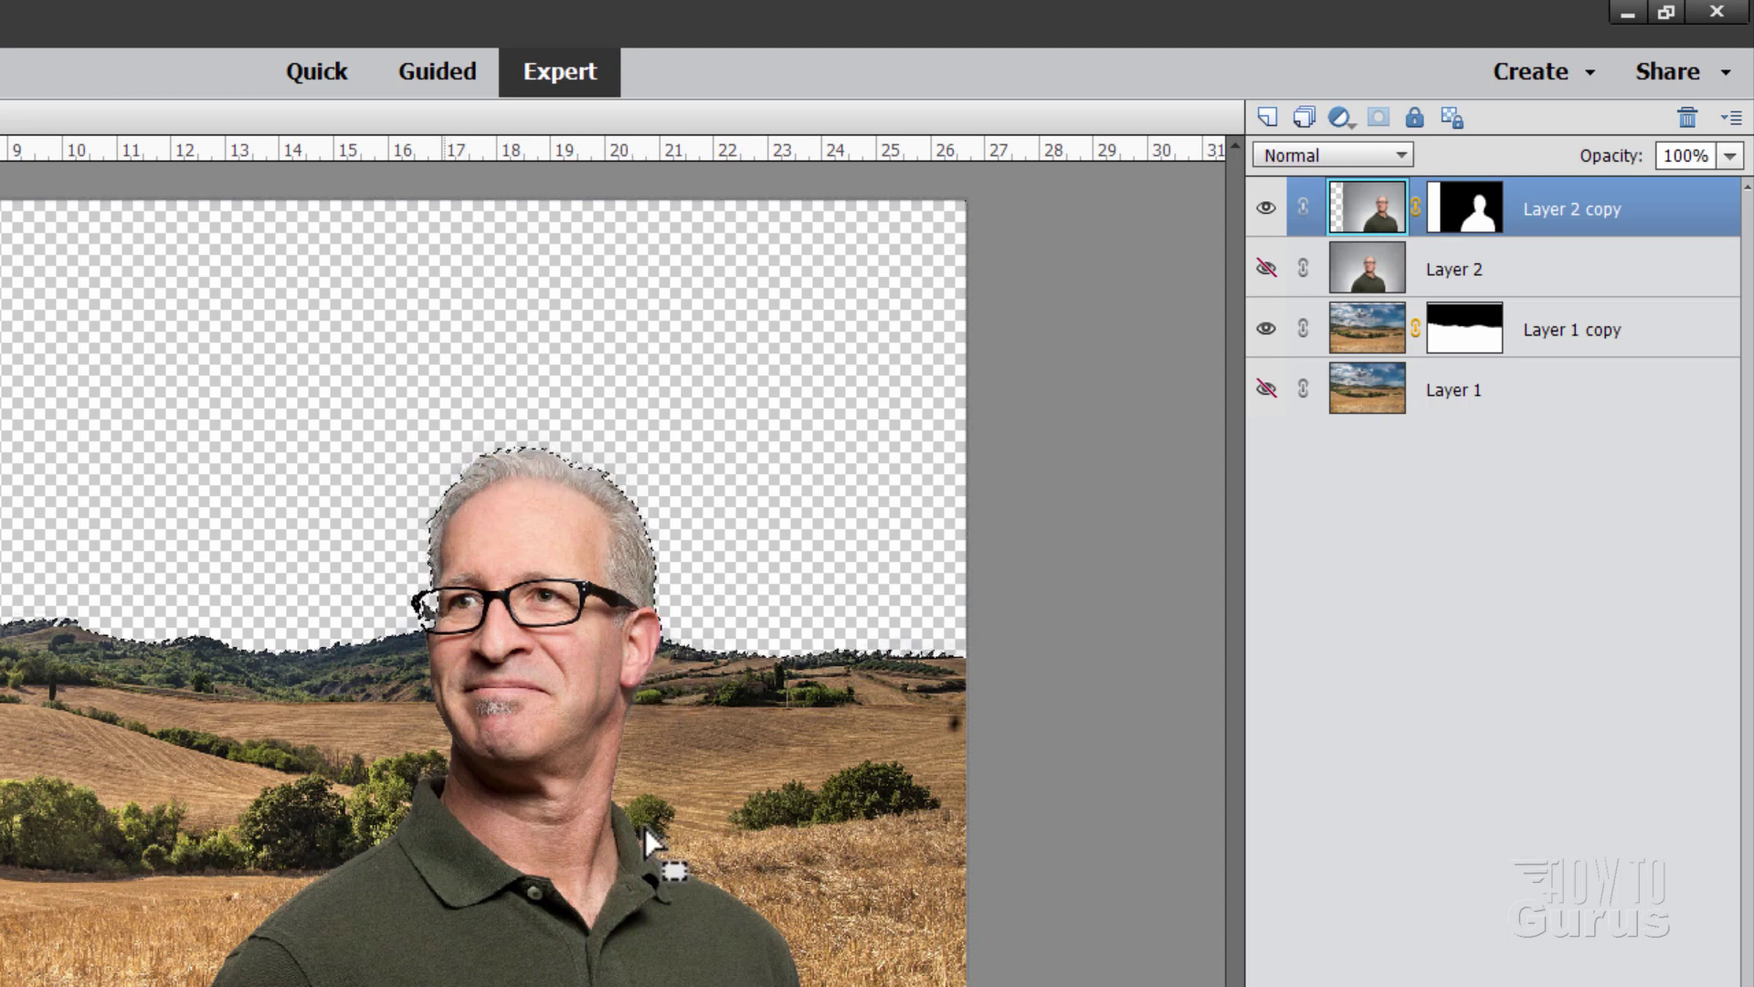
right_click(1487, 213)
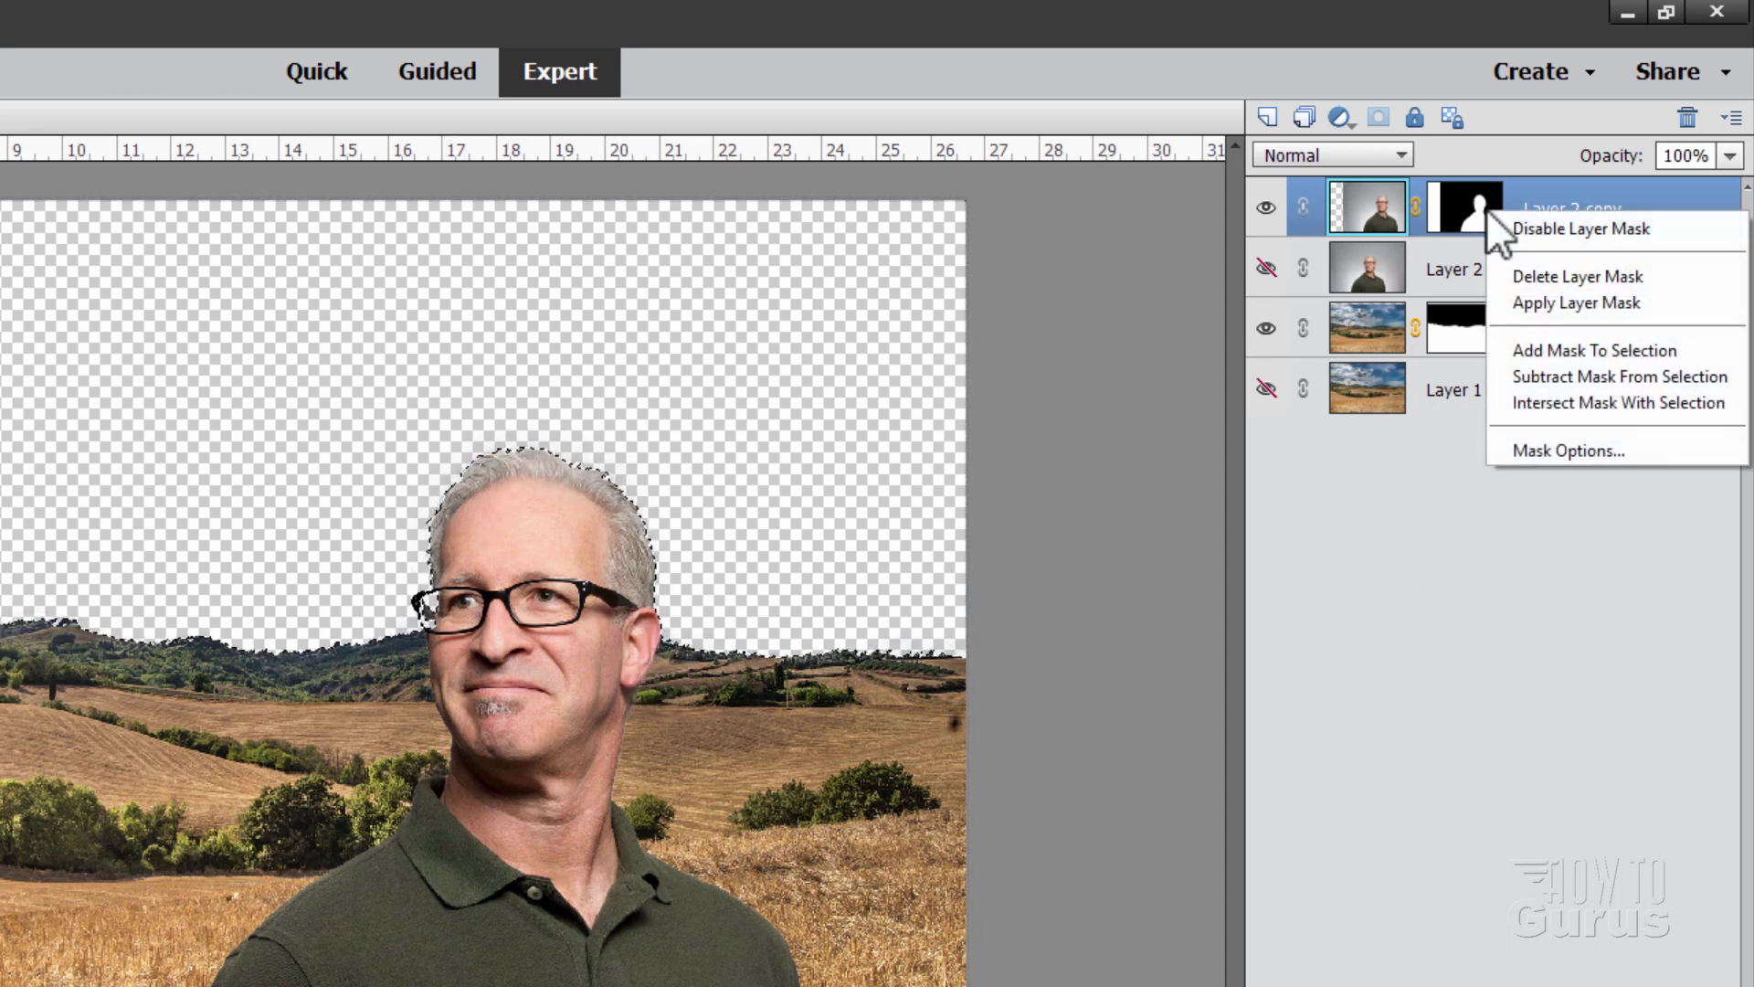
click(1544, 381)
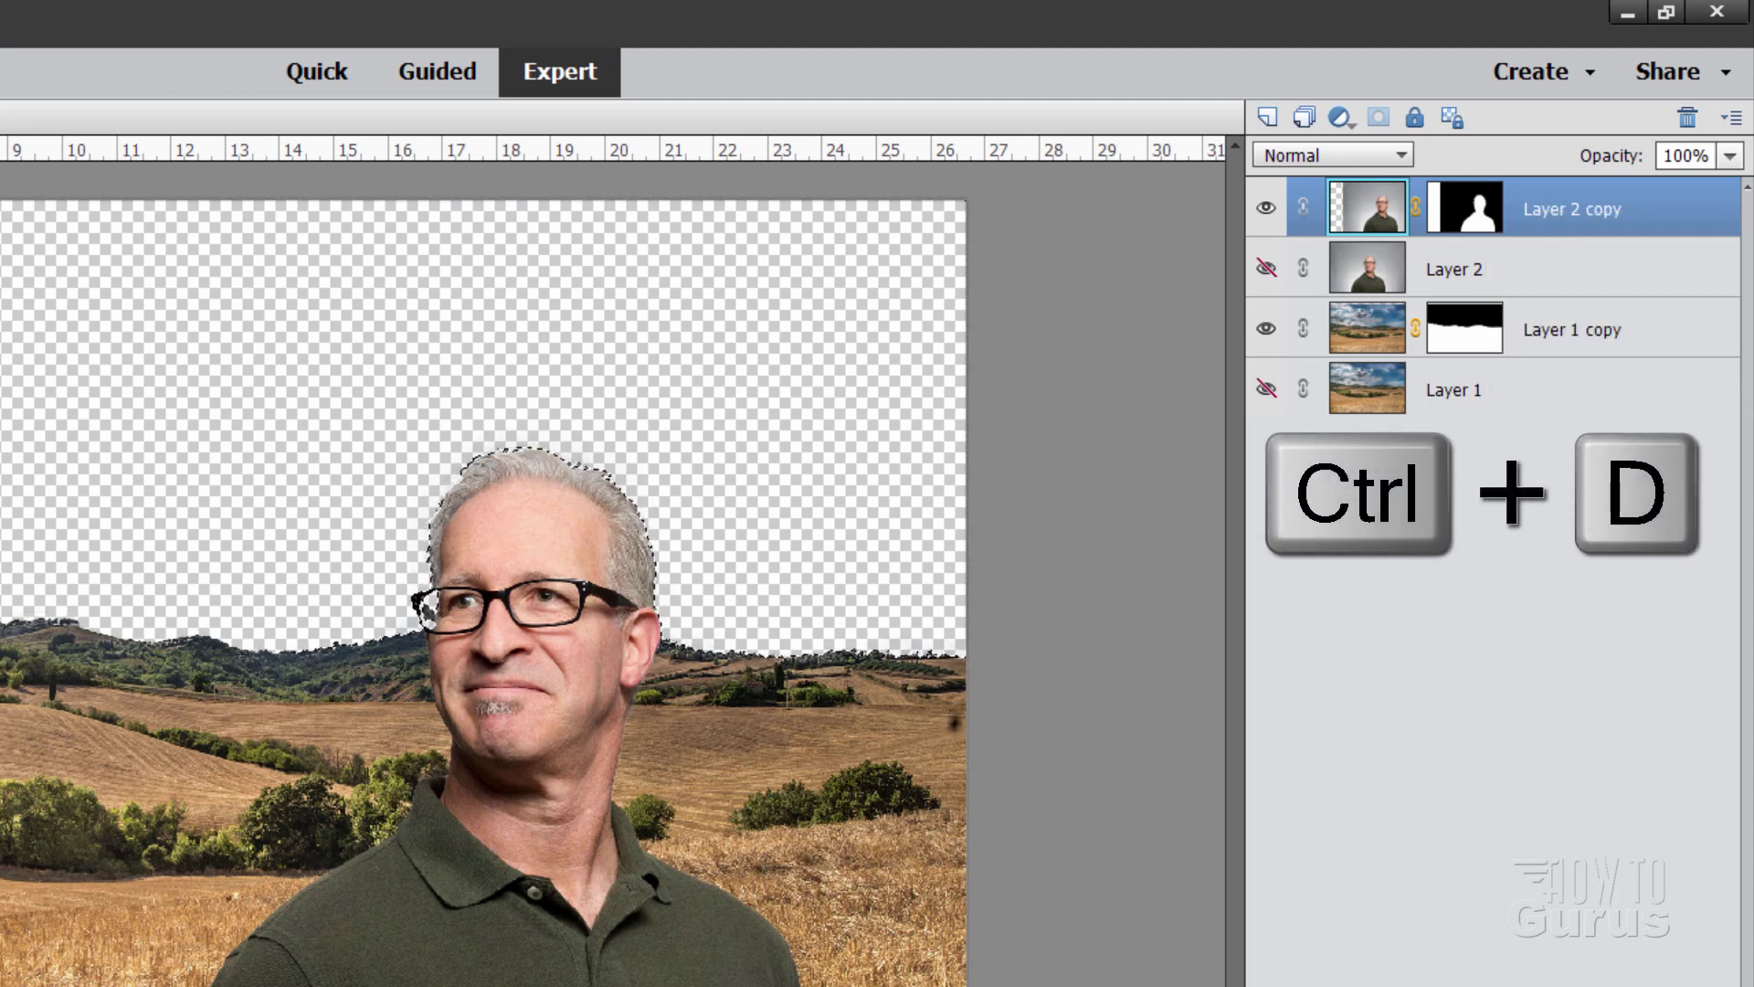
- Deselect all, delete Layer 1 copy's layer mask, and make Layer 2 copy active again
key(ctrl+d)
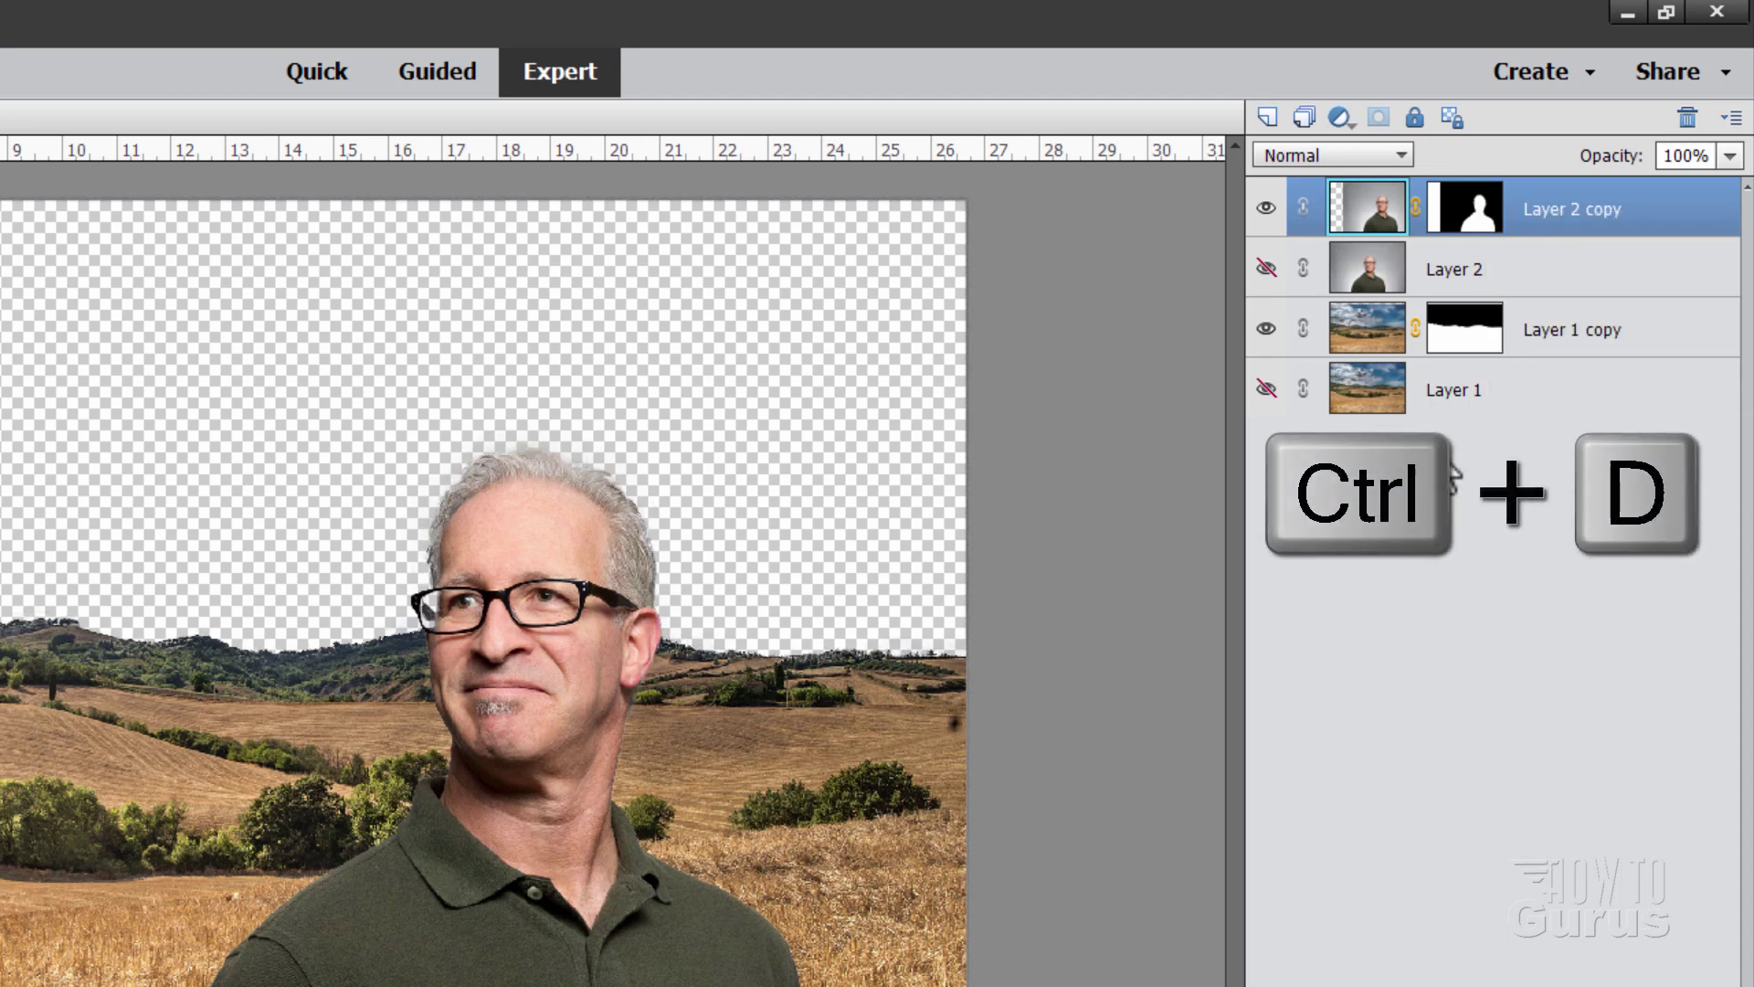
click(1464, 337)
right_click(1468, 341)
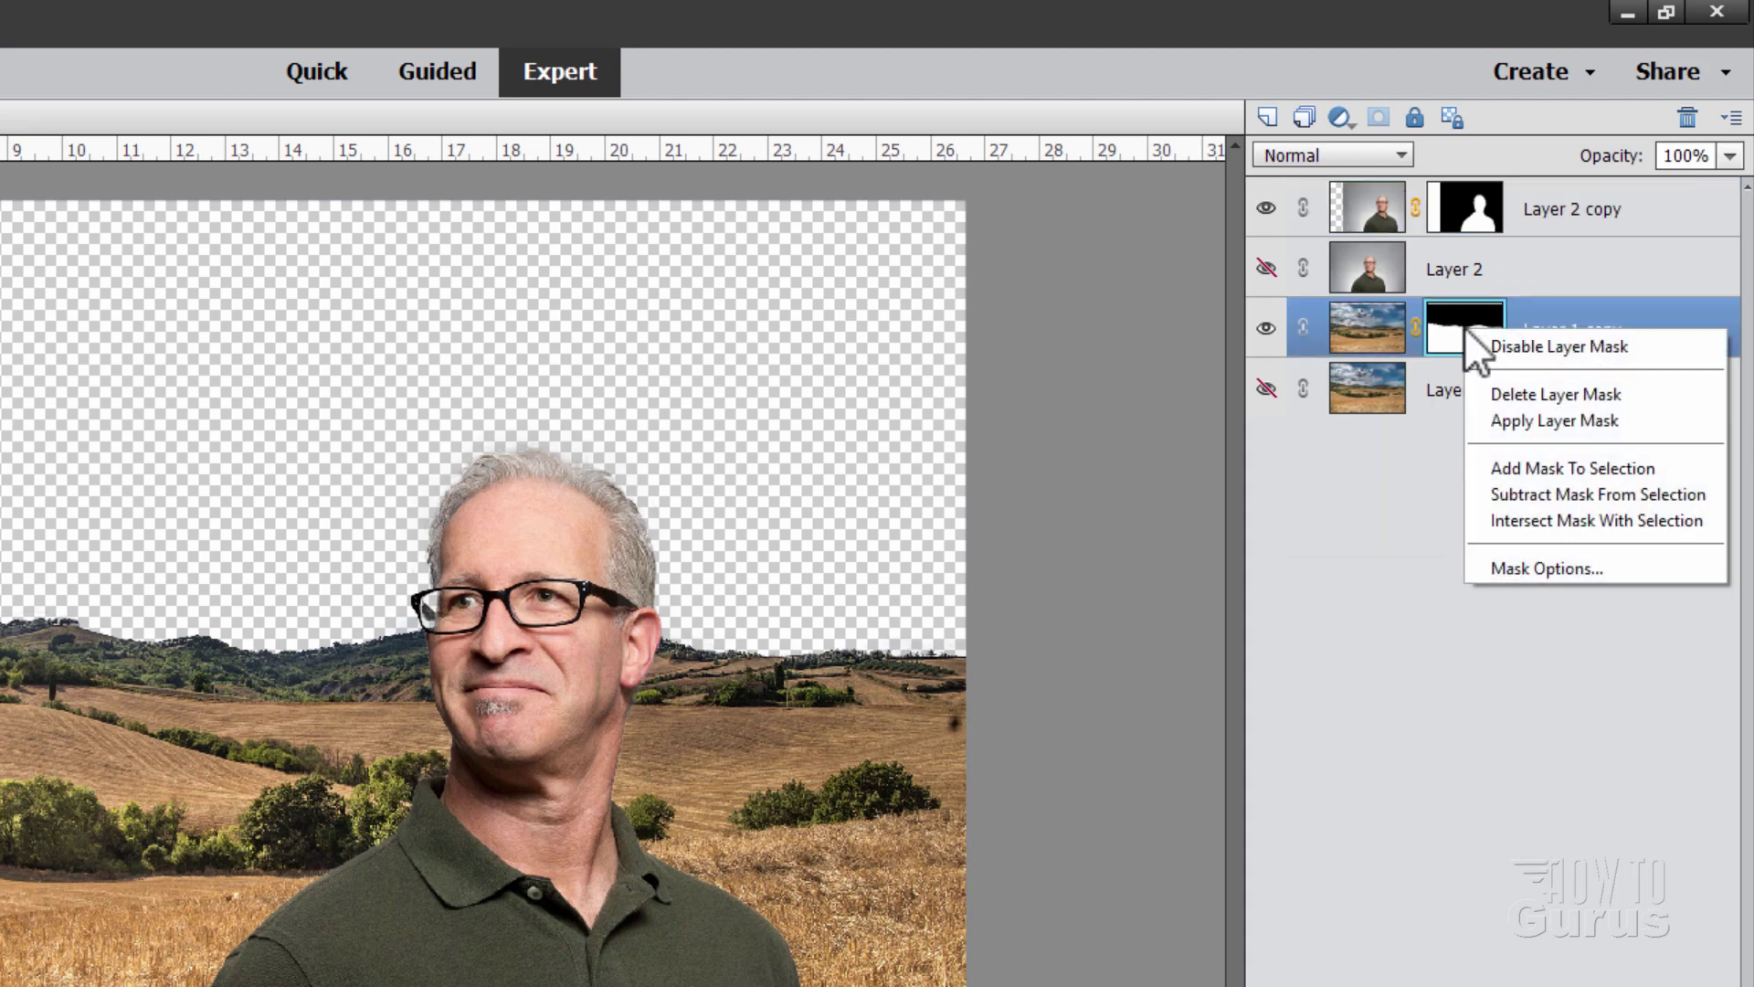
click(1558, 387)
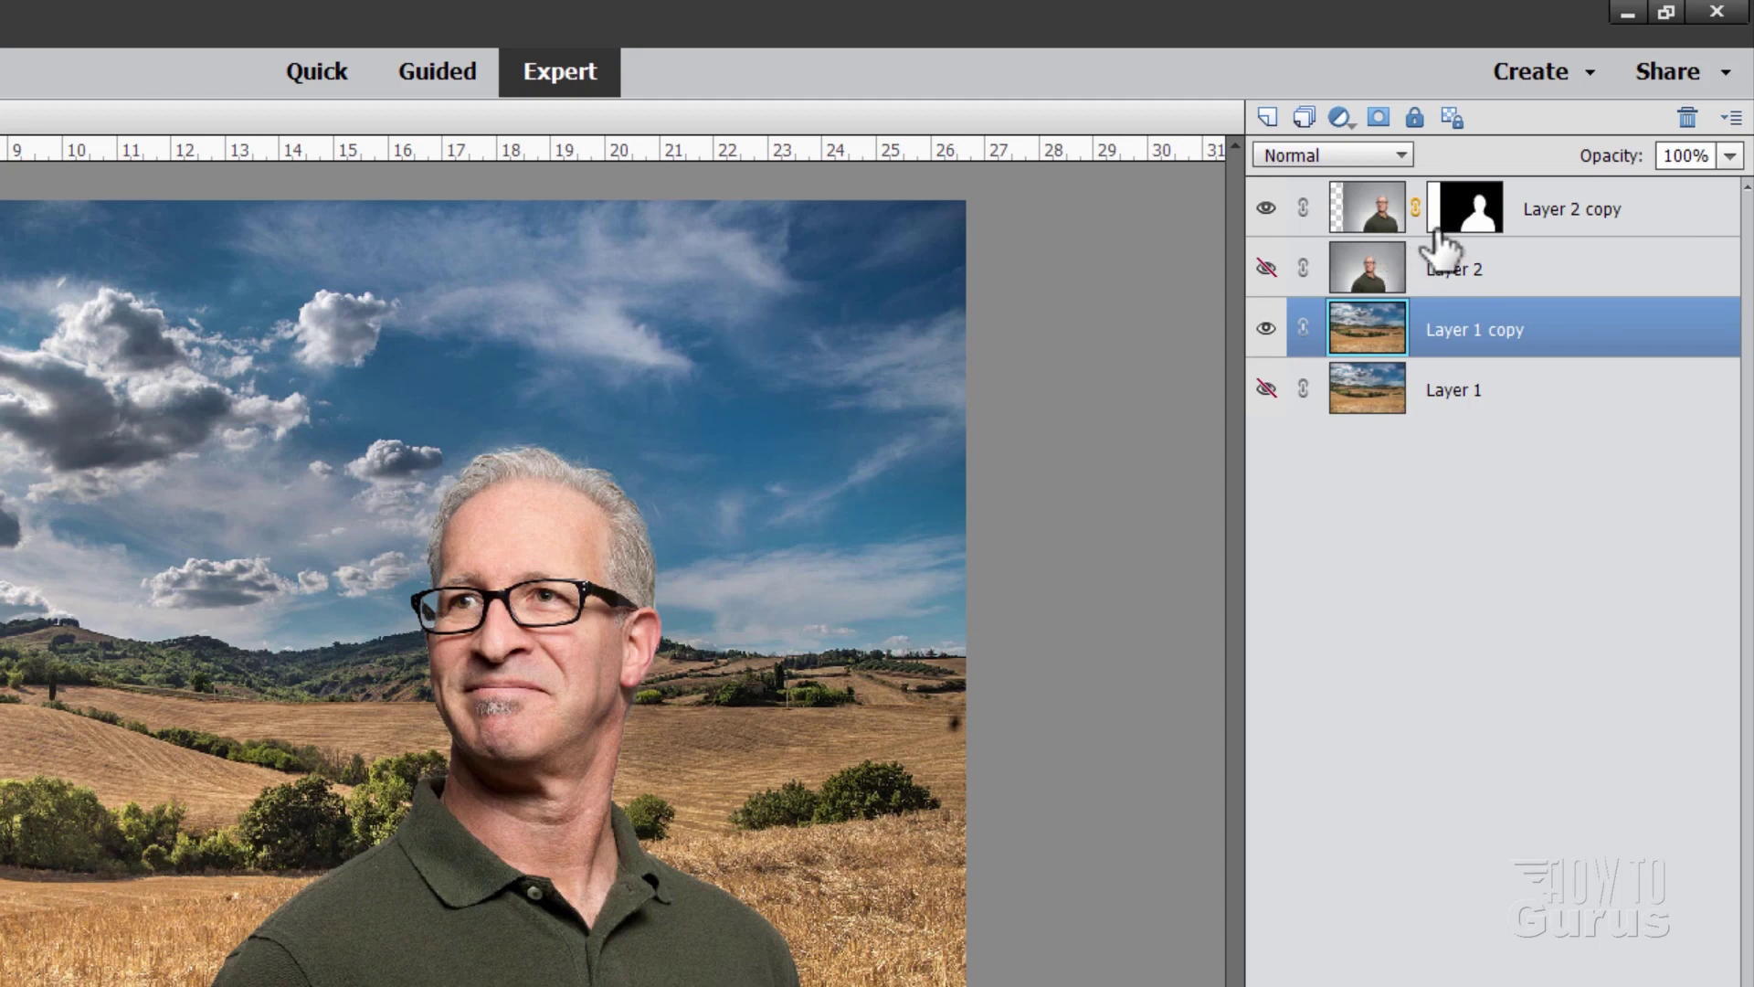
click(1472, 223)
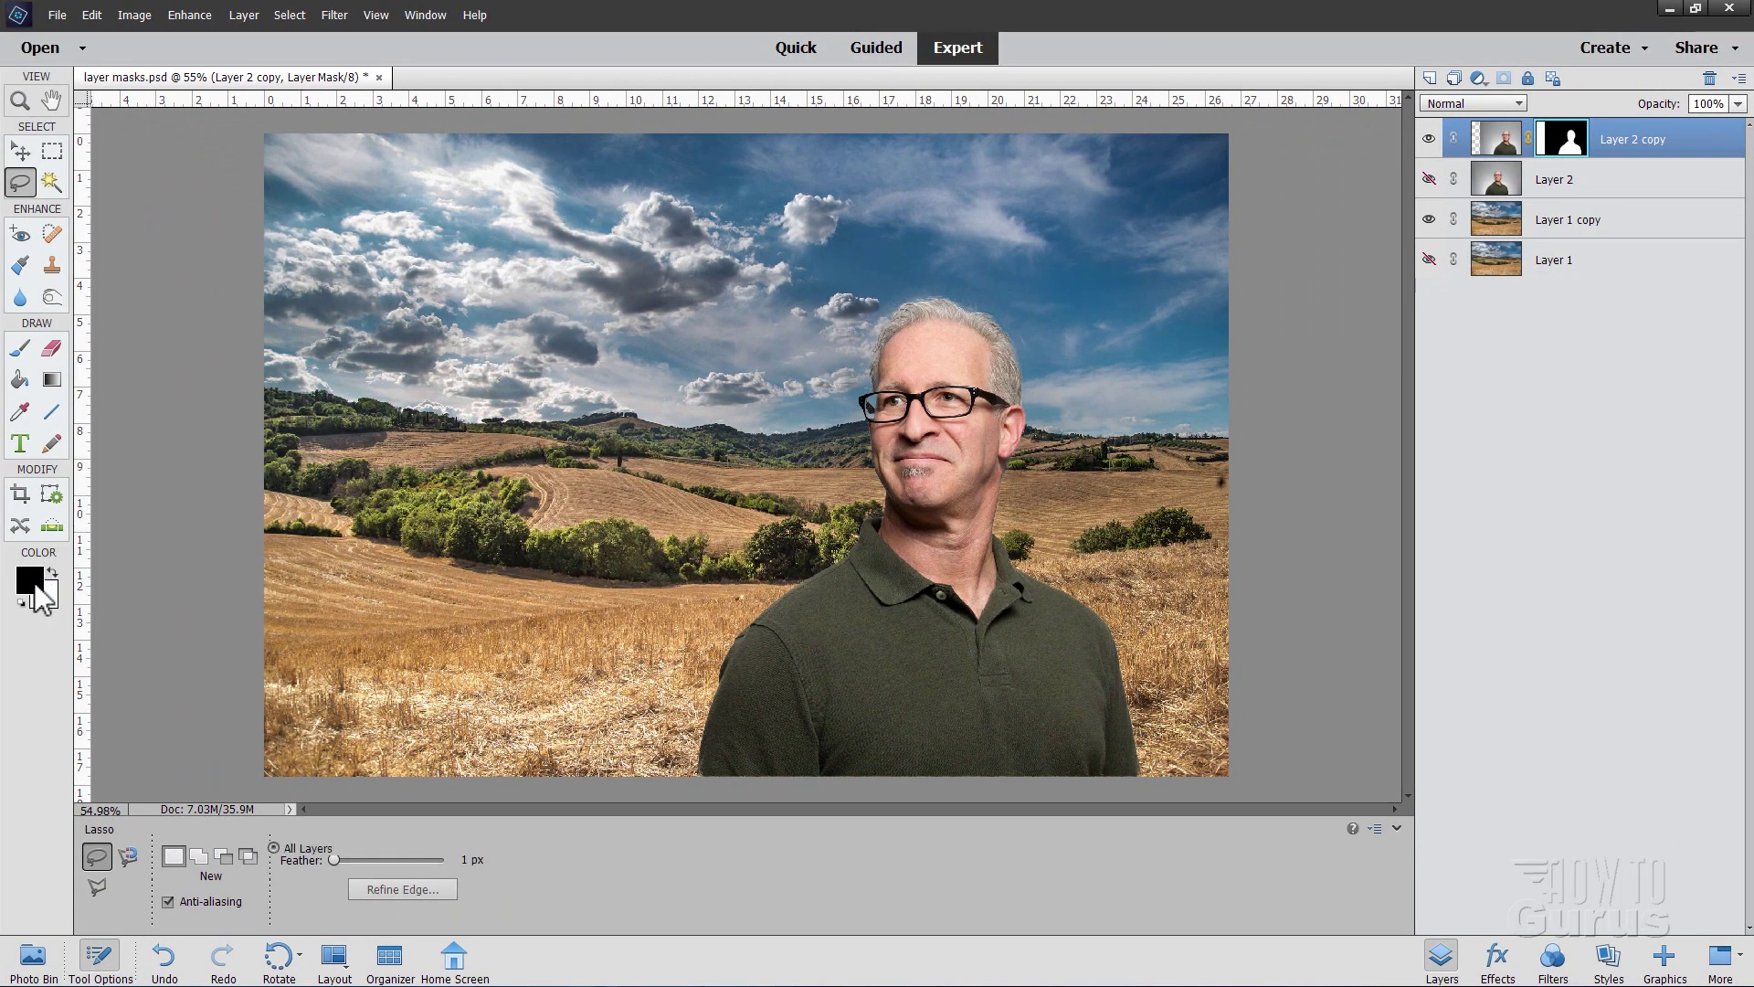
- Set black as foreground and brush trial strokes on the man's mask, undoing the head strokes
click(31, 581)
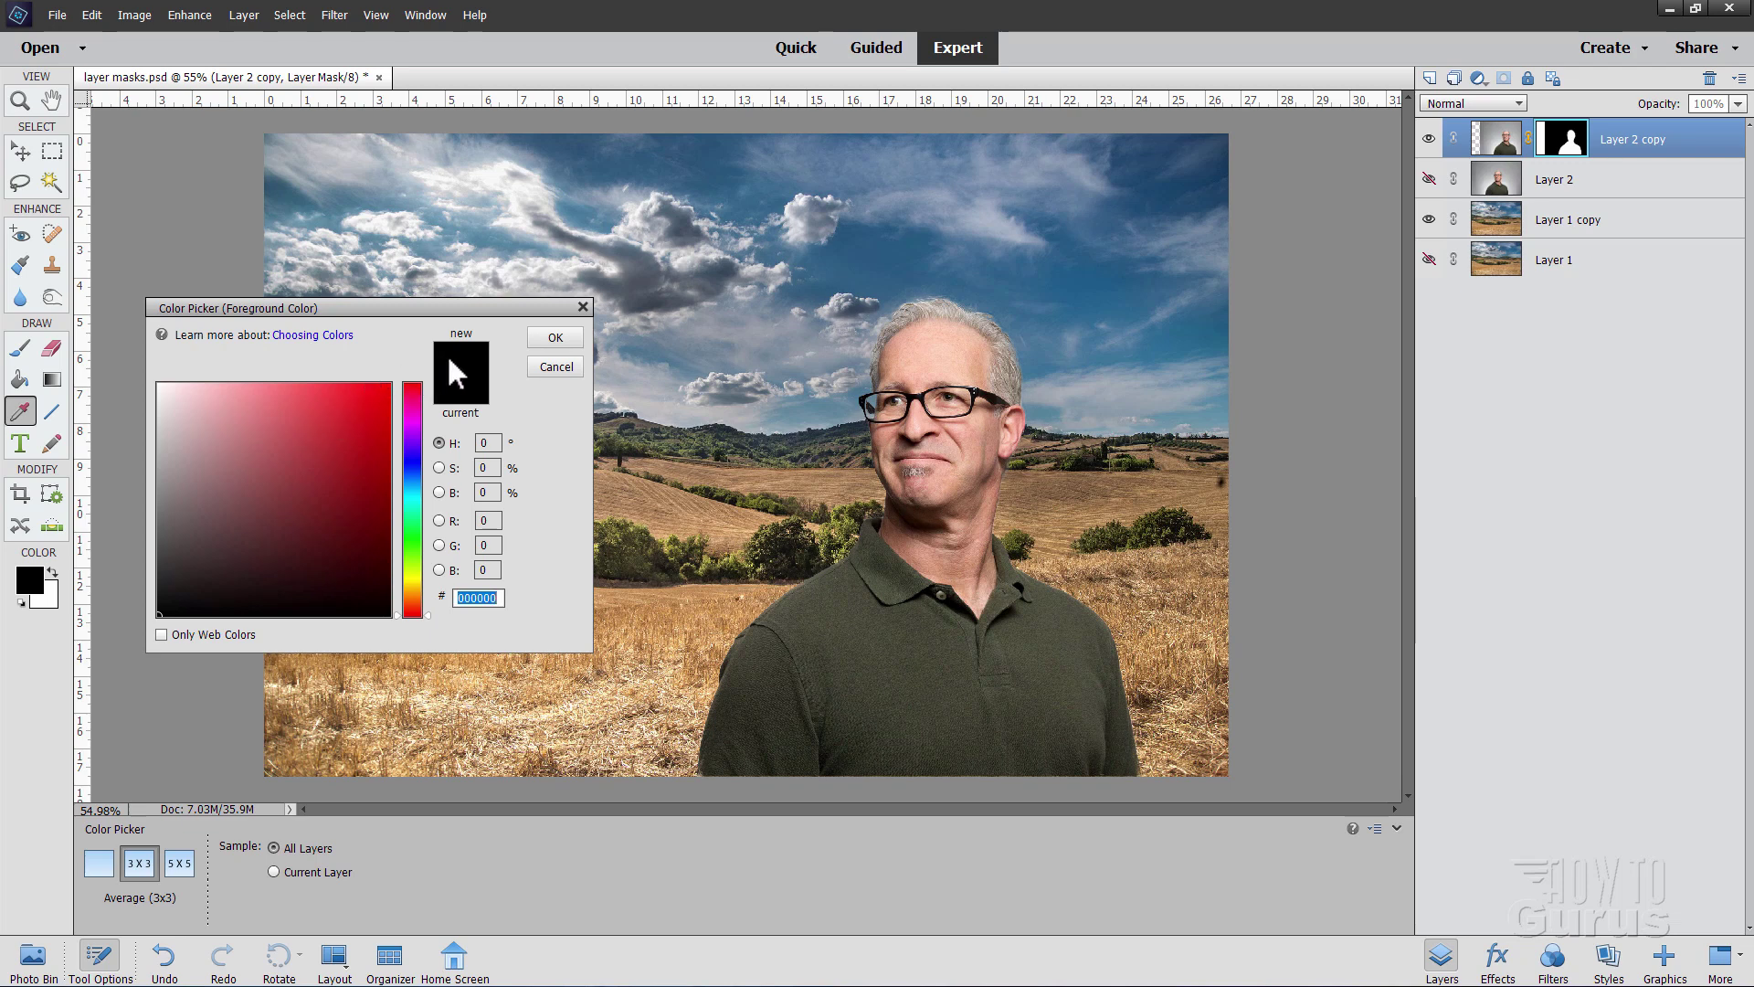
click(555, 337)
key(b)
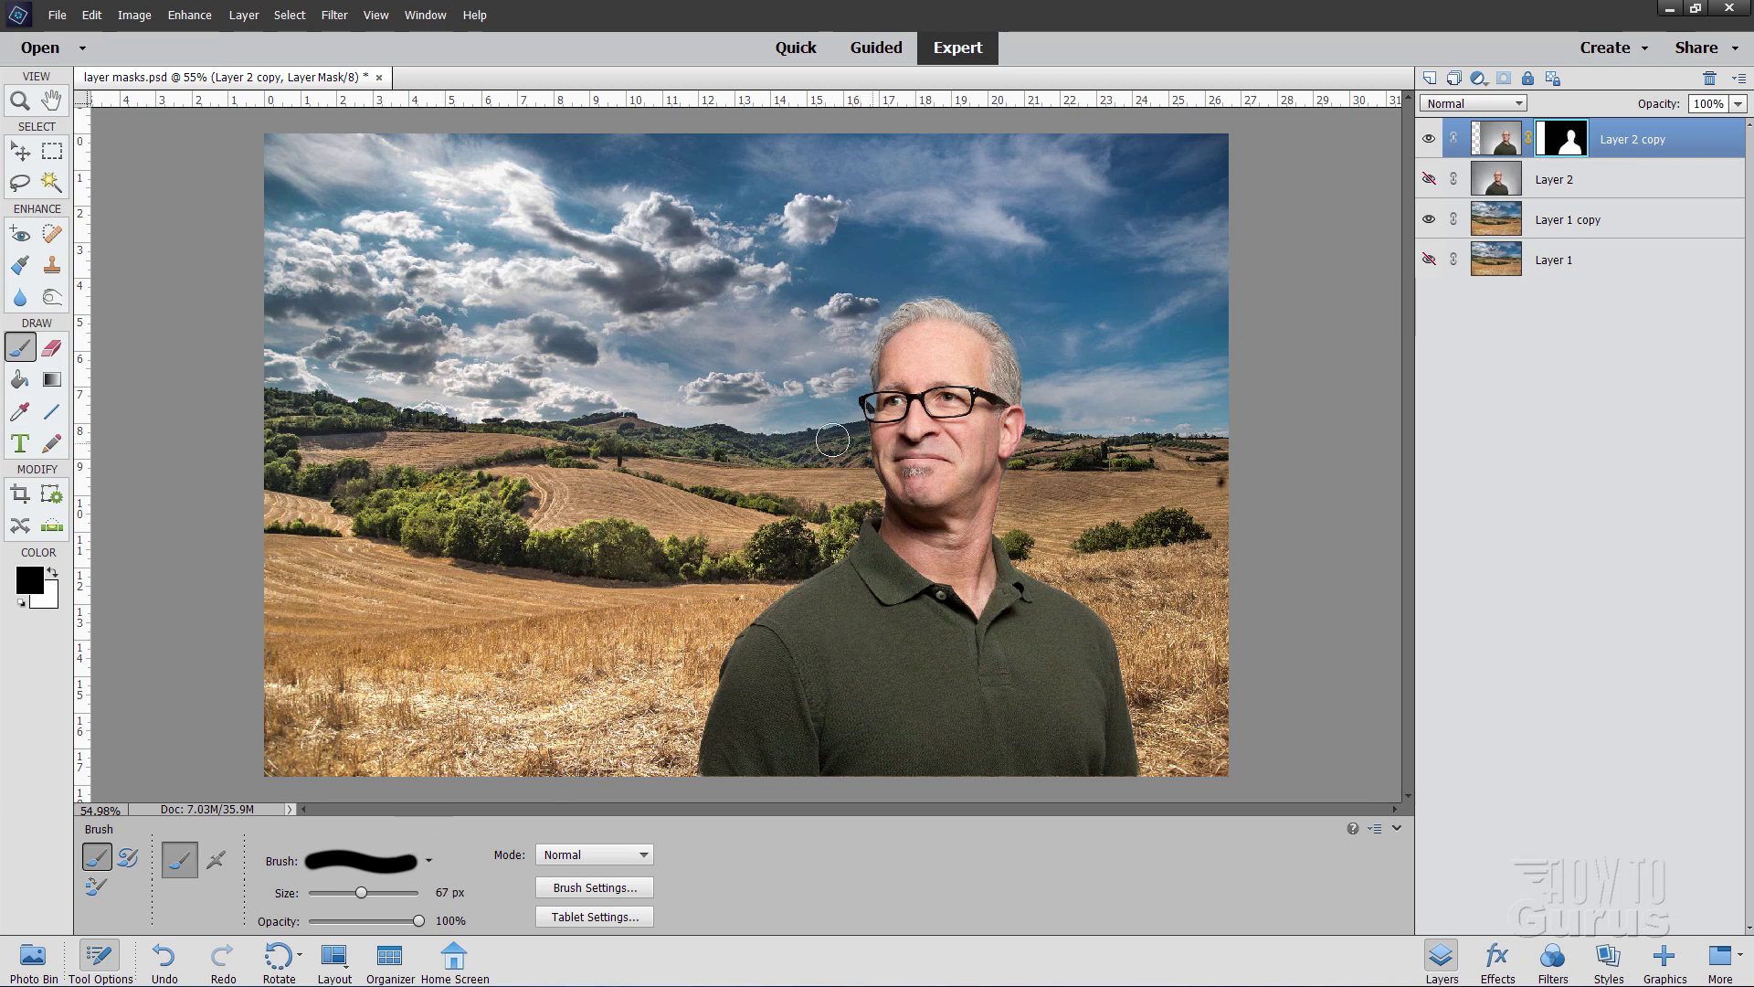
drag(748, 394, 1188, 373)
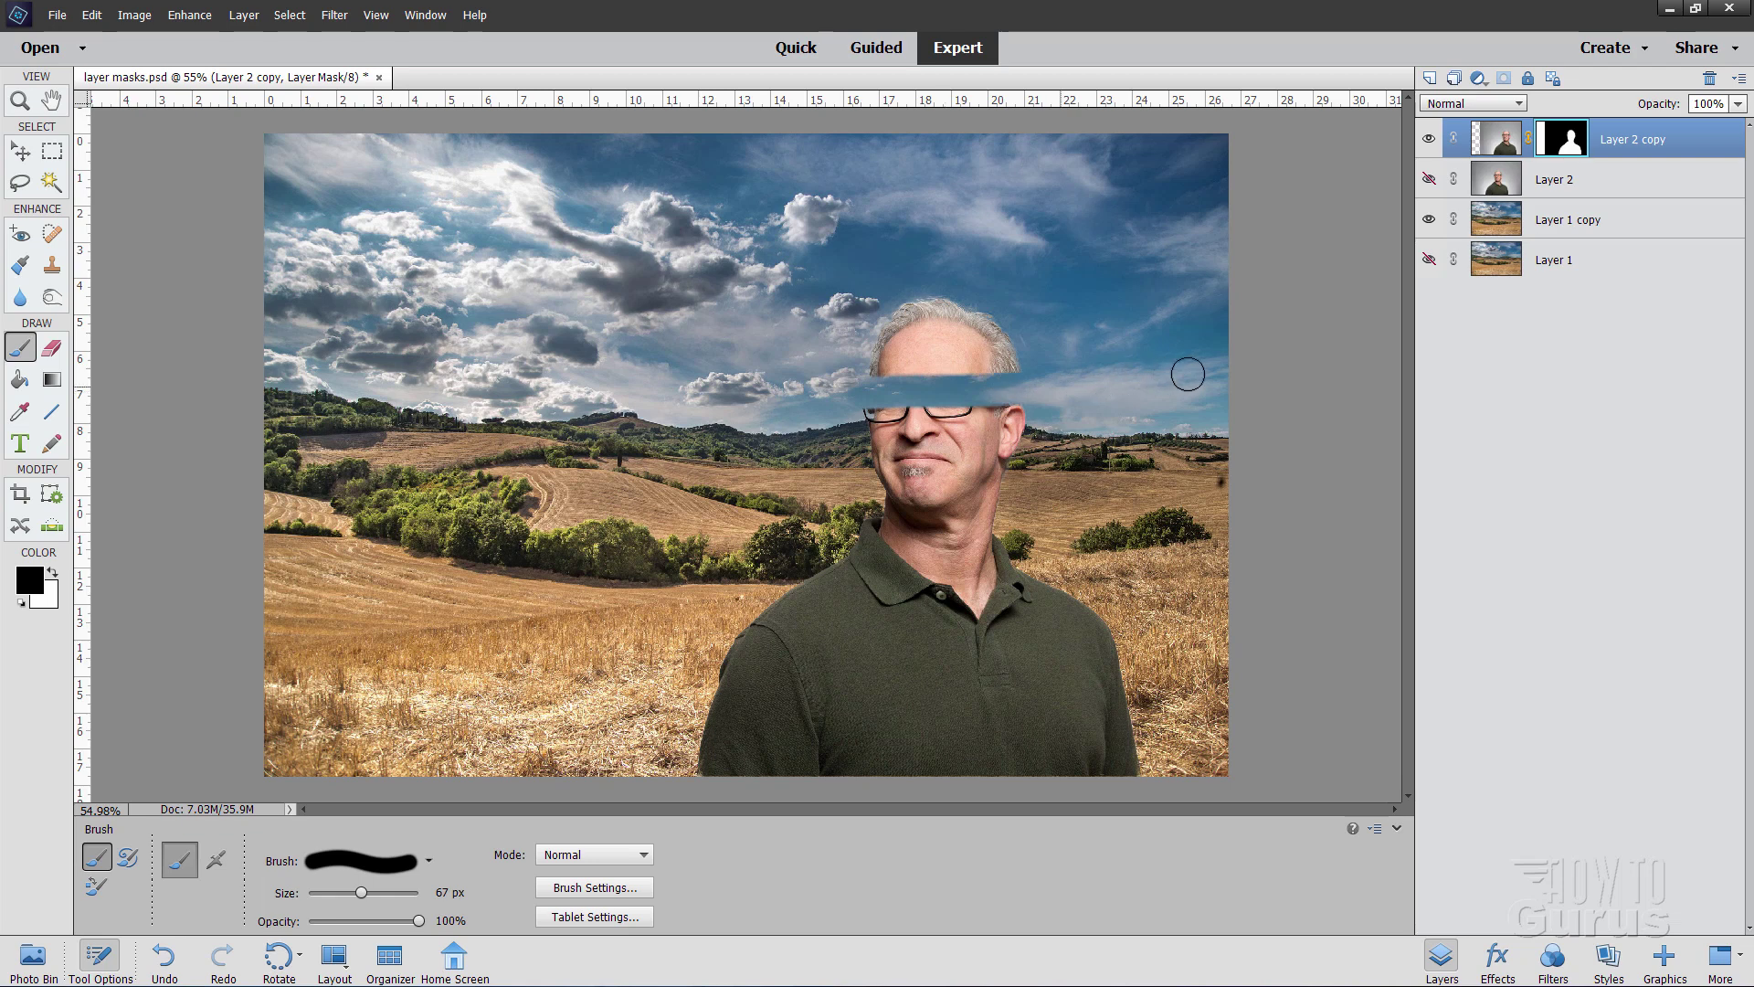
mouse_move(1039, 360)
mouse_down()
mouse_move(815, 358)
mouse_move(1002, 290)
mouse_up()
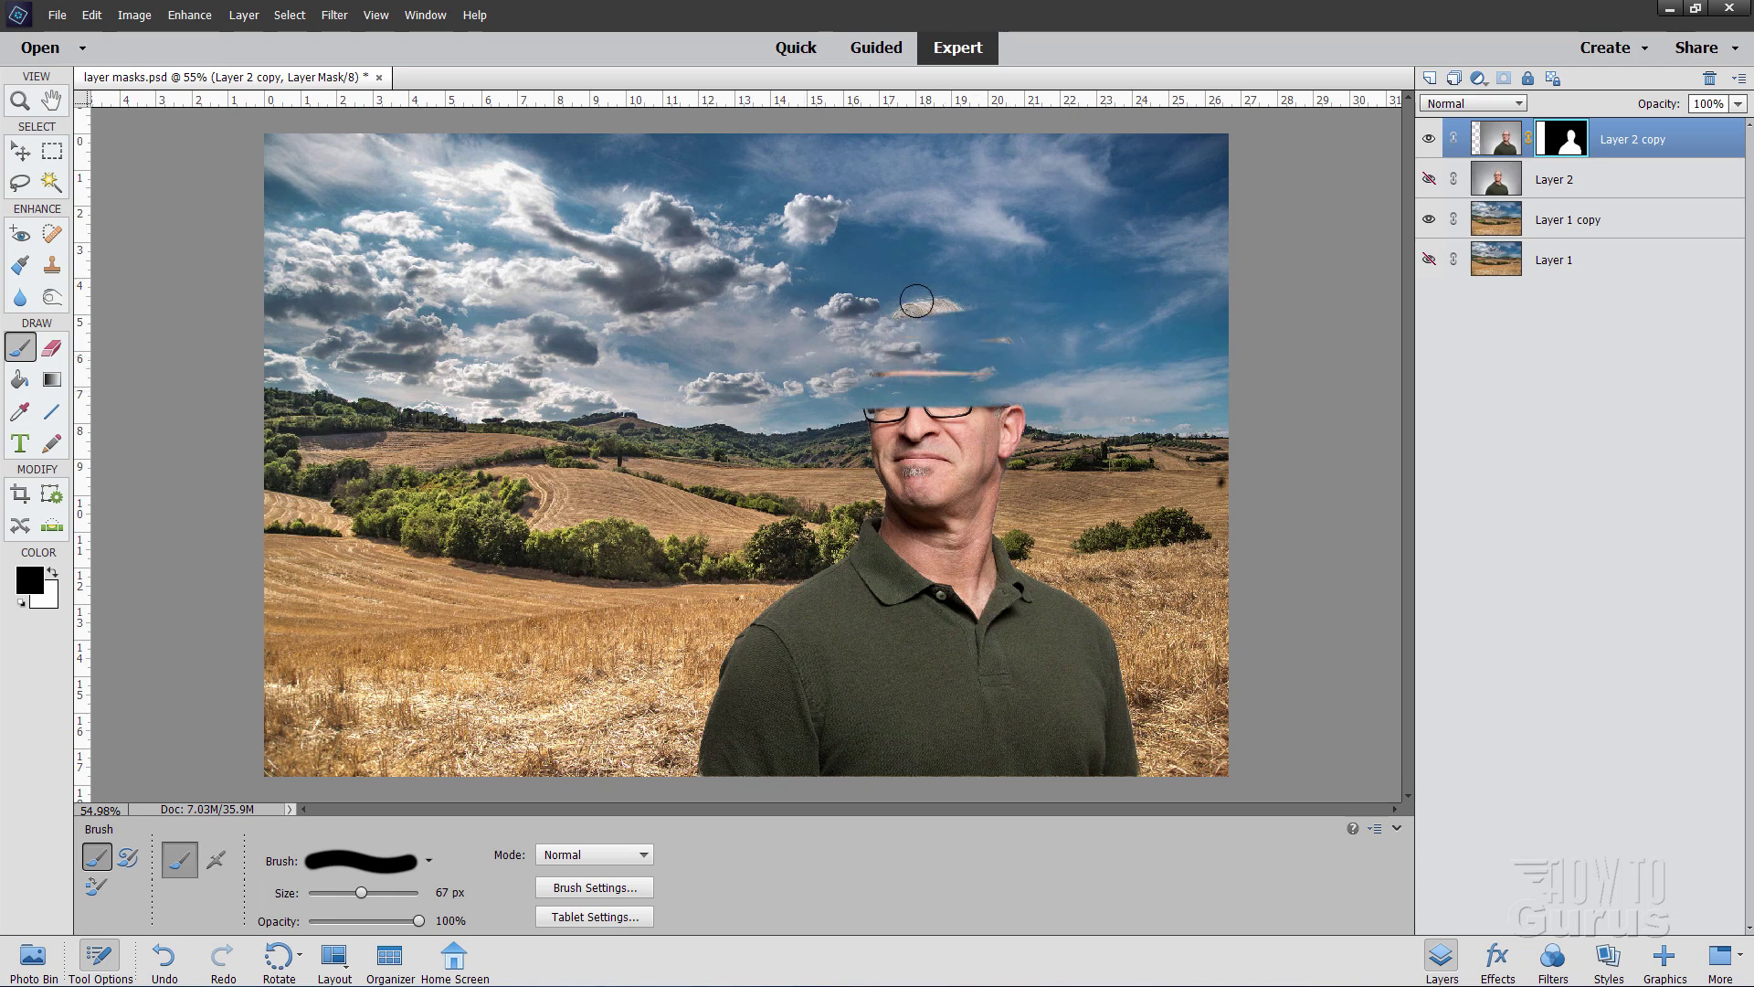
key(ctrl+z)
key(ctrl+z)
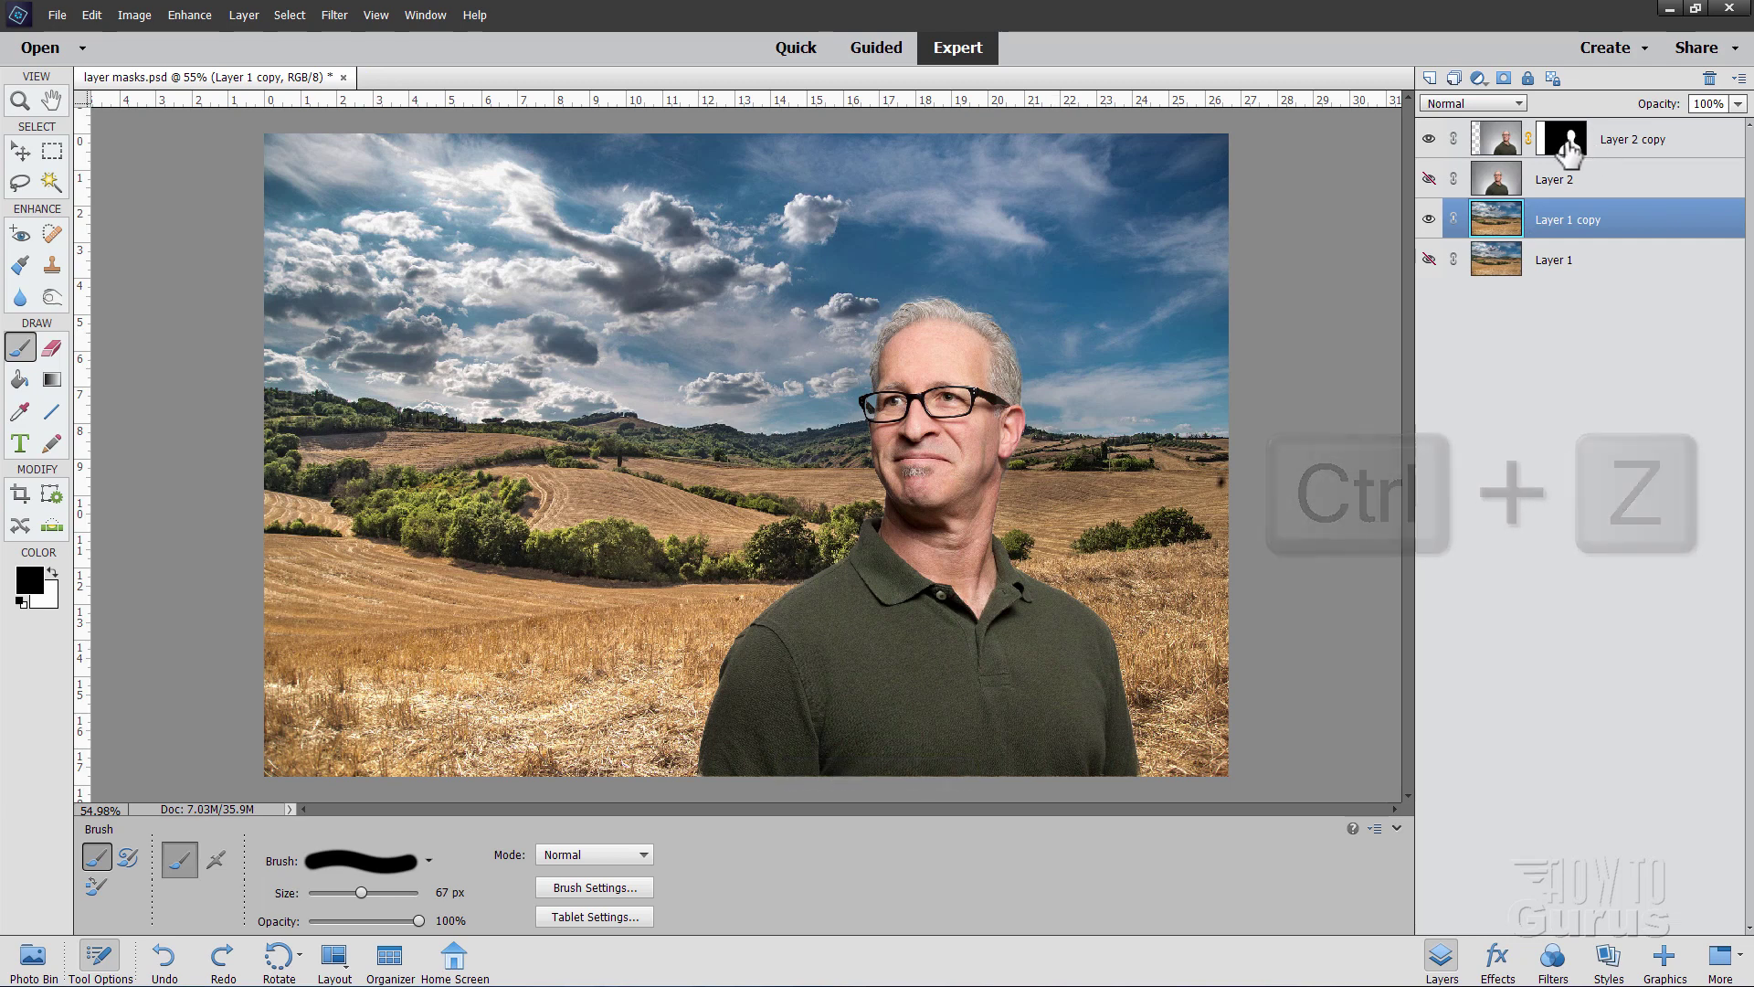
- Undo a stray stroke on Layer 2 copy's mask and swap the foreground colour to white
click(1575, 146)
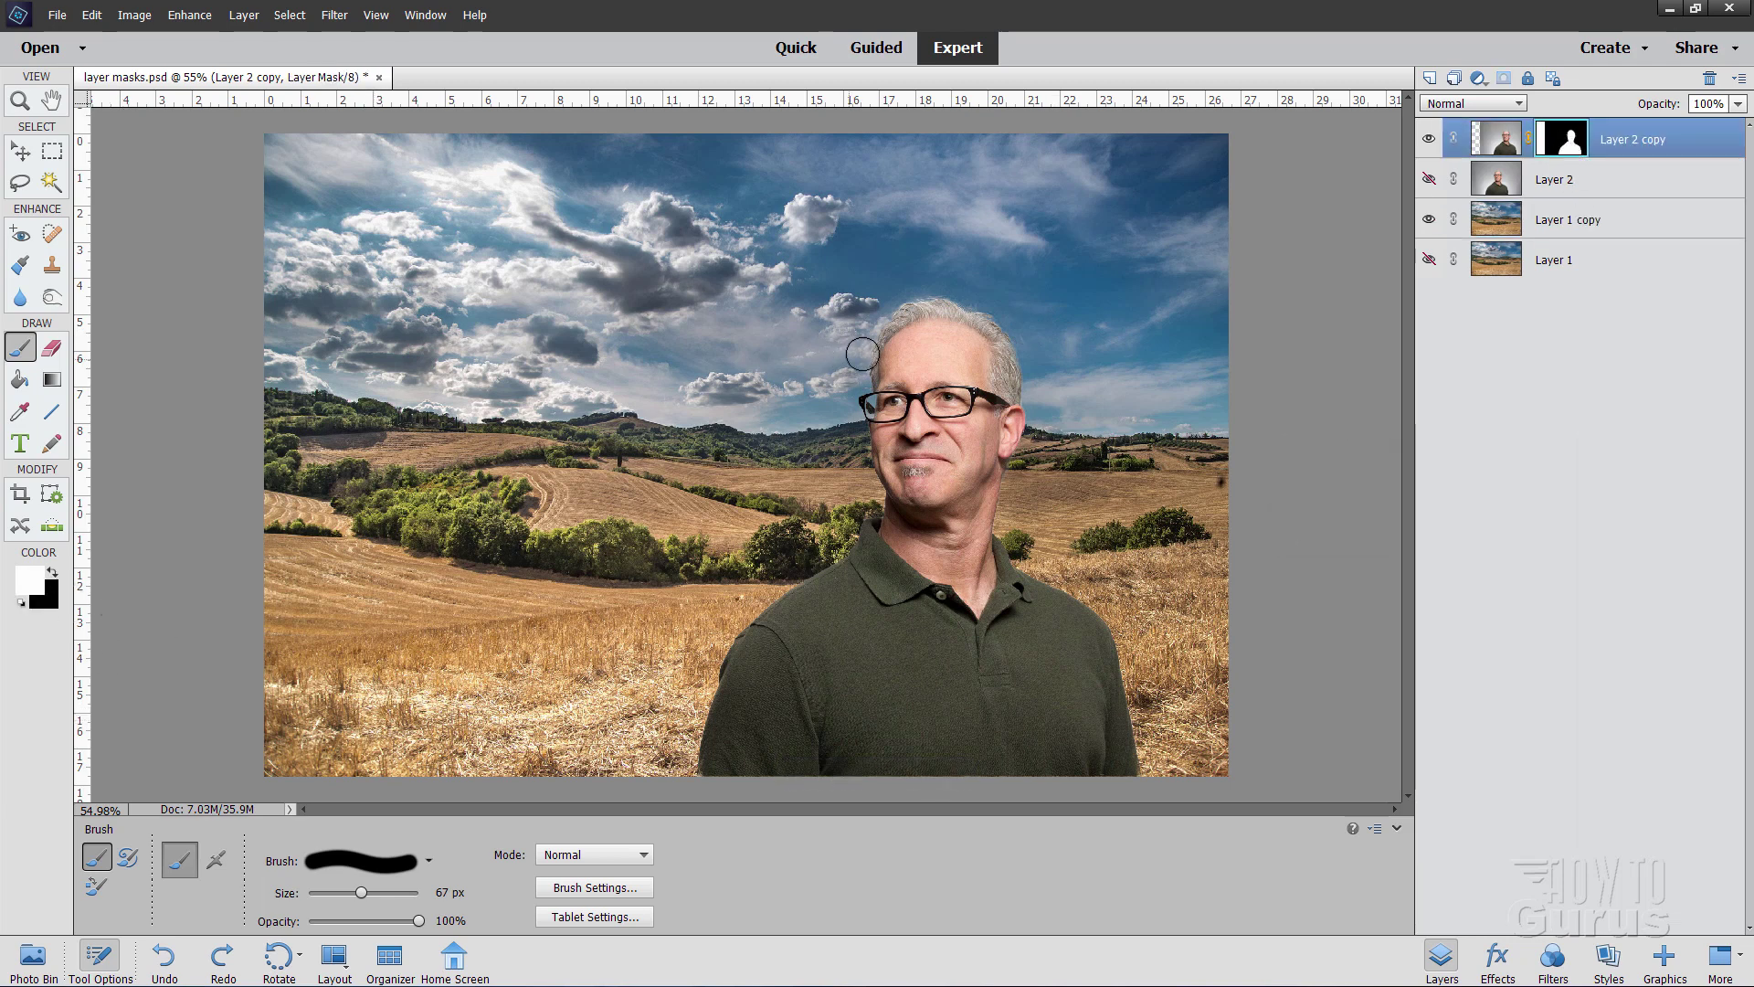
mouse_move(833, 347)
mouse_down()
mouse_move(1076, 343)
mouse_move(750, 390)
mouse_move(784, 402)
mouse_move(1178, 385)
mouse_move(1196, 409)
mouse_move(821, 466)
mouse_move(645, 528)
mouse_move(909, 501)
mouse_move(1146, 507)
mouse_move(1289, 570)
mouse_move(925, 554)
mouse_move(603, 616)
mouse_up()
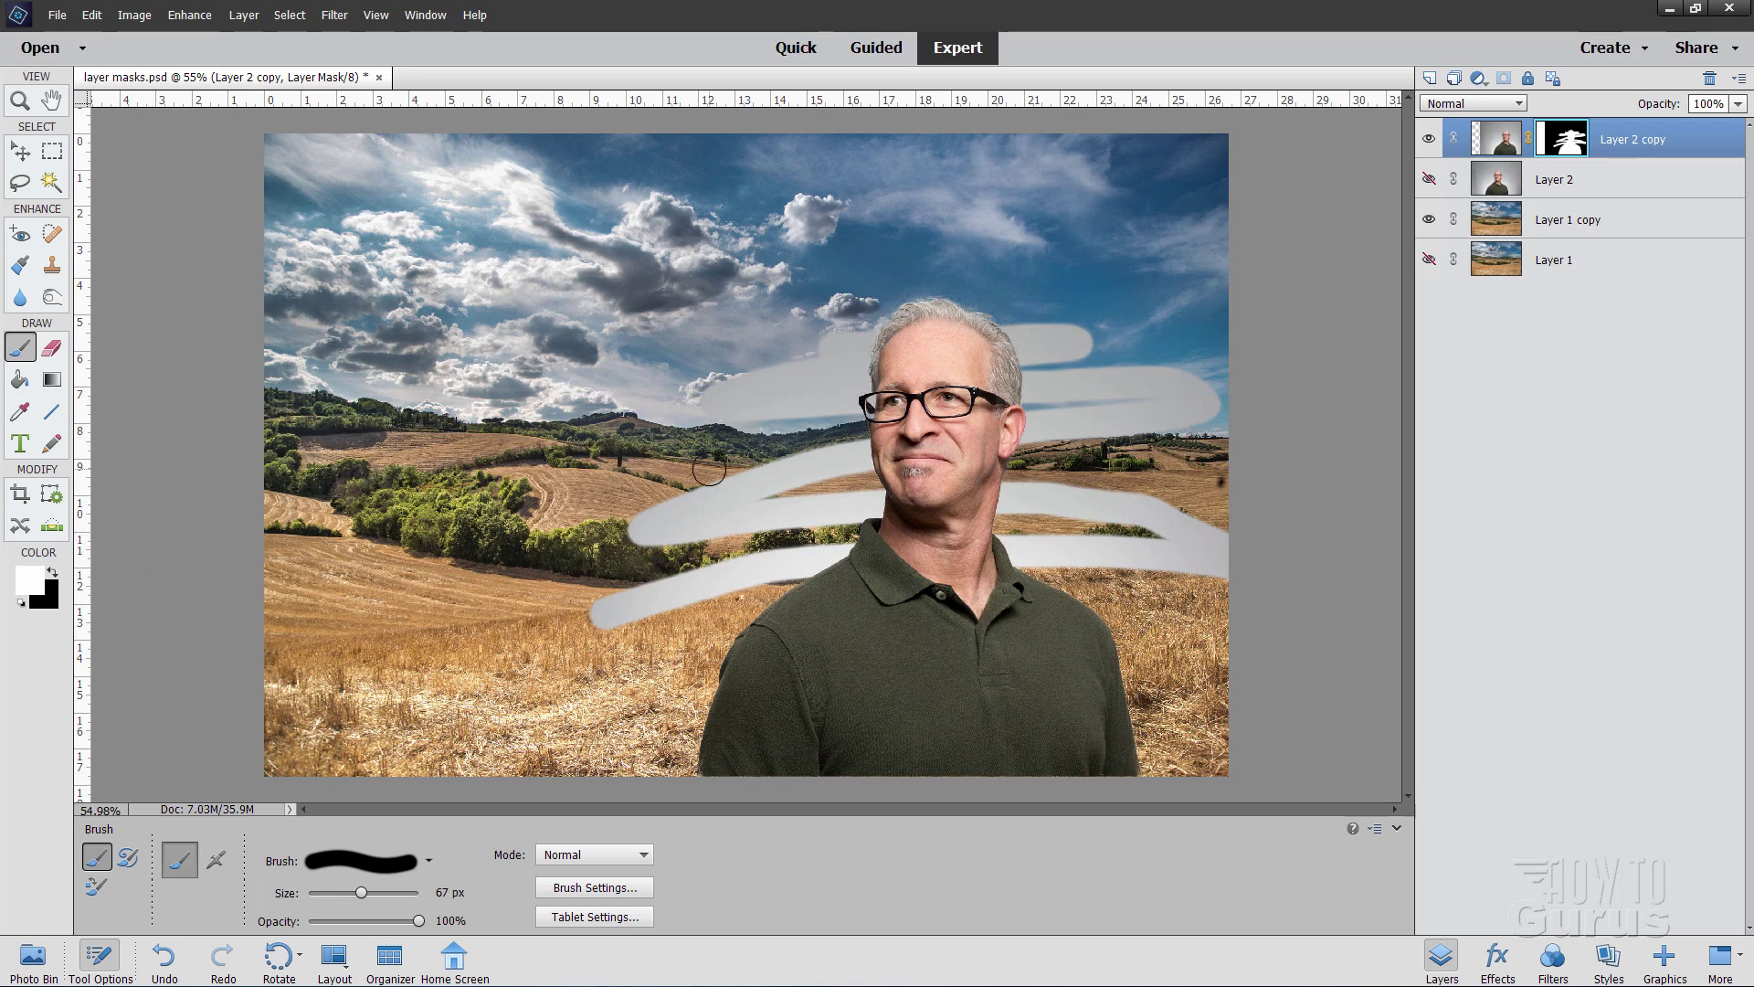
key(ctrl+z)
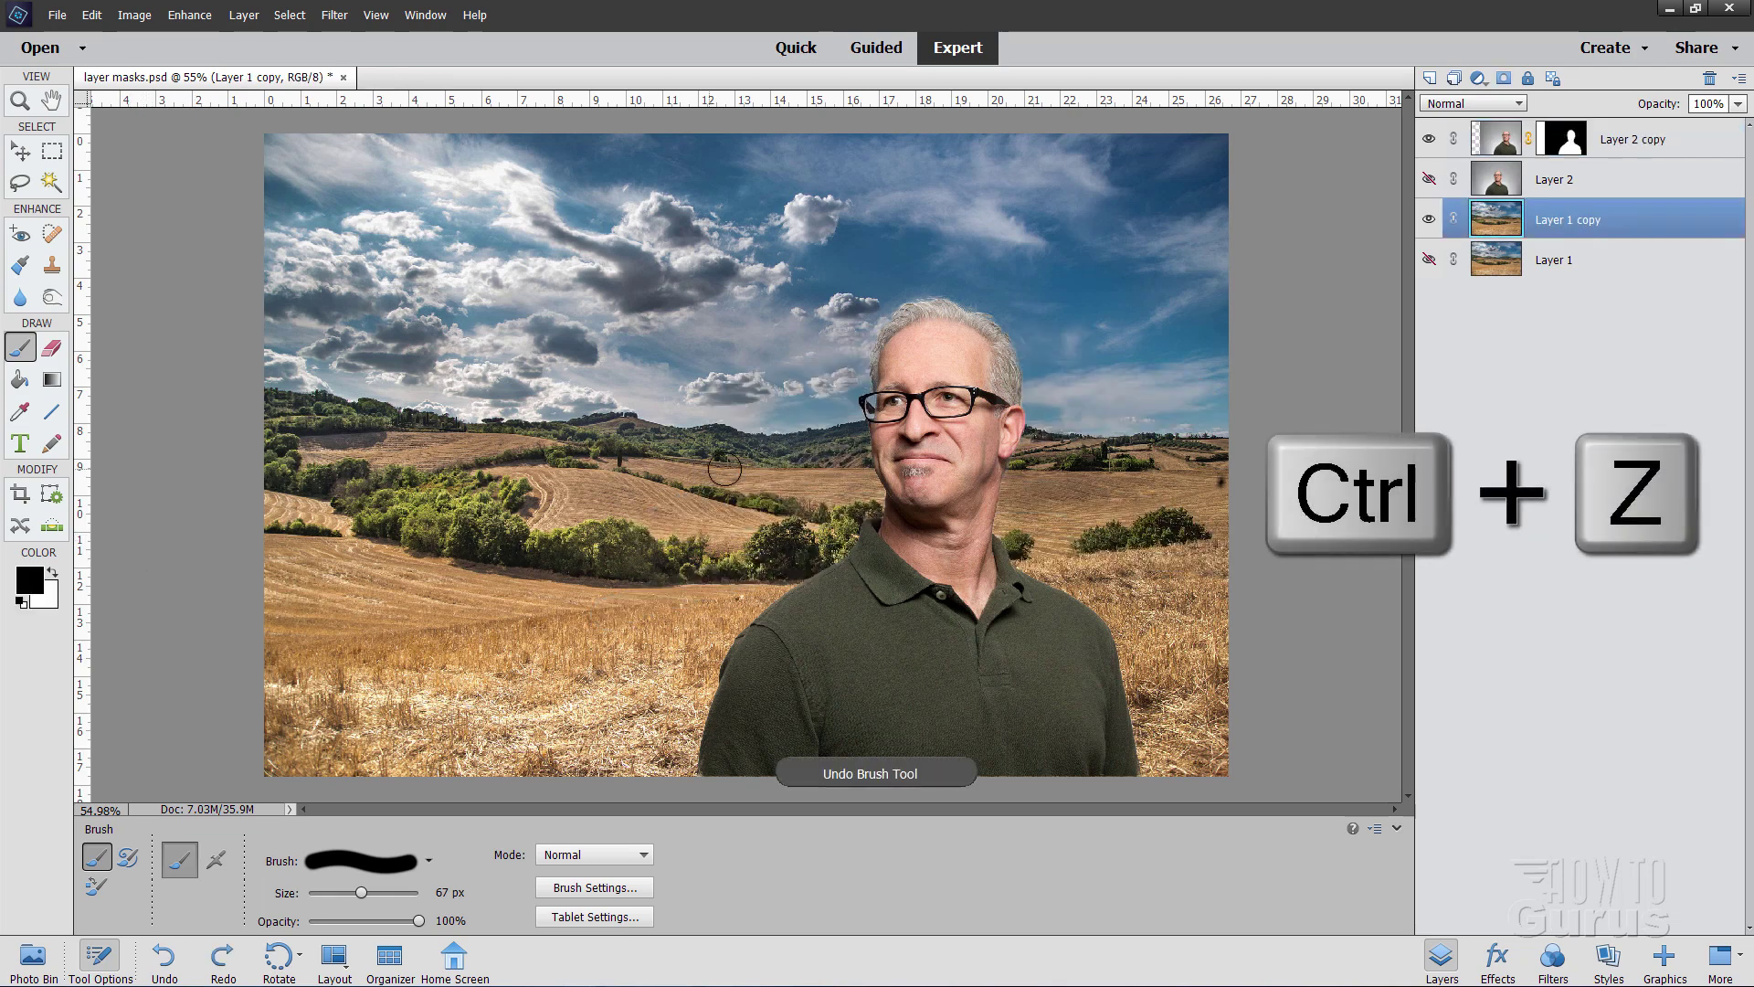
click(1562, 150)
key(x)
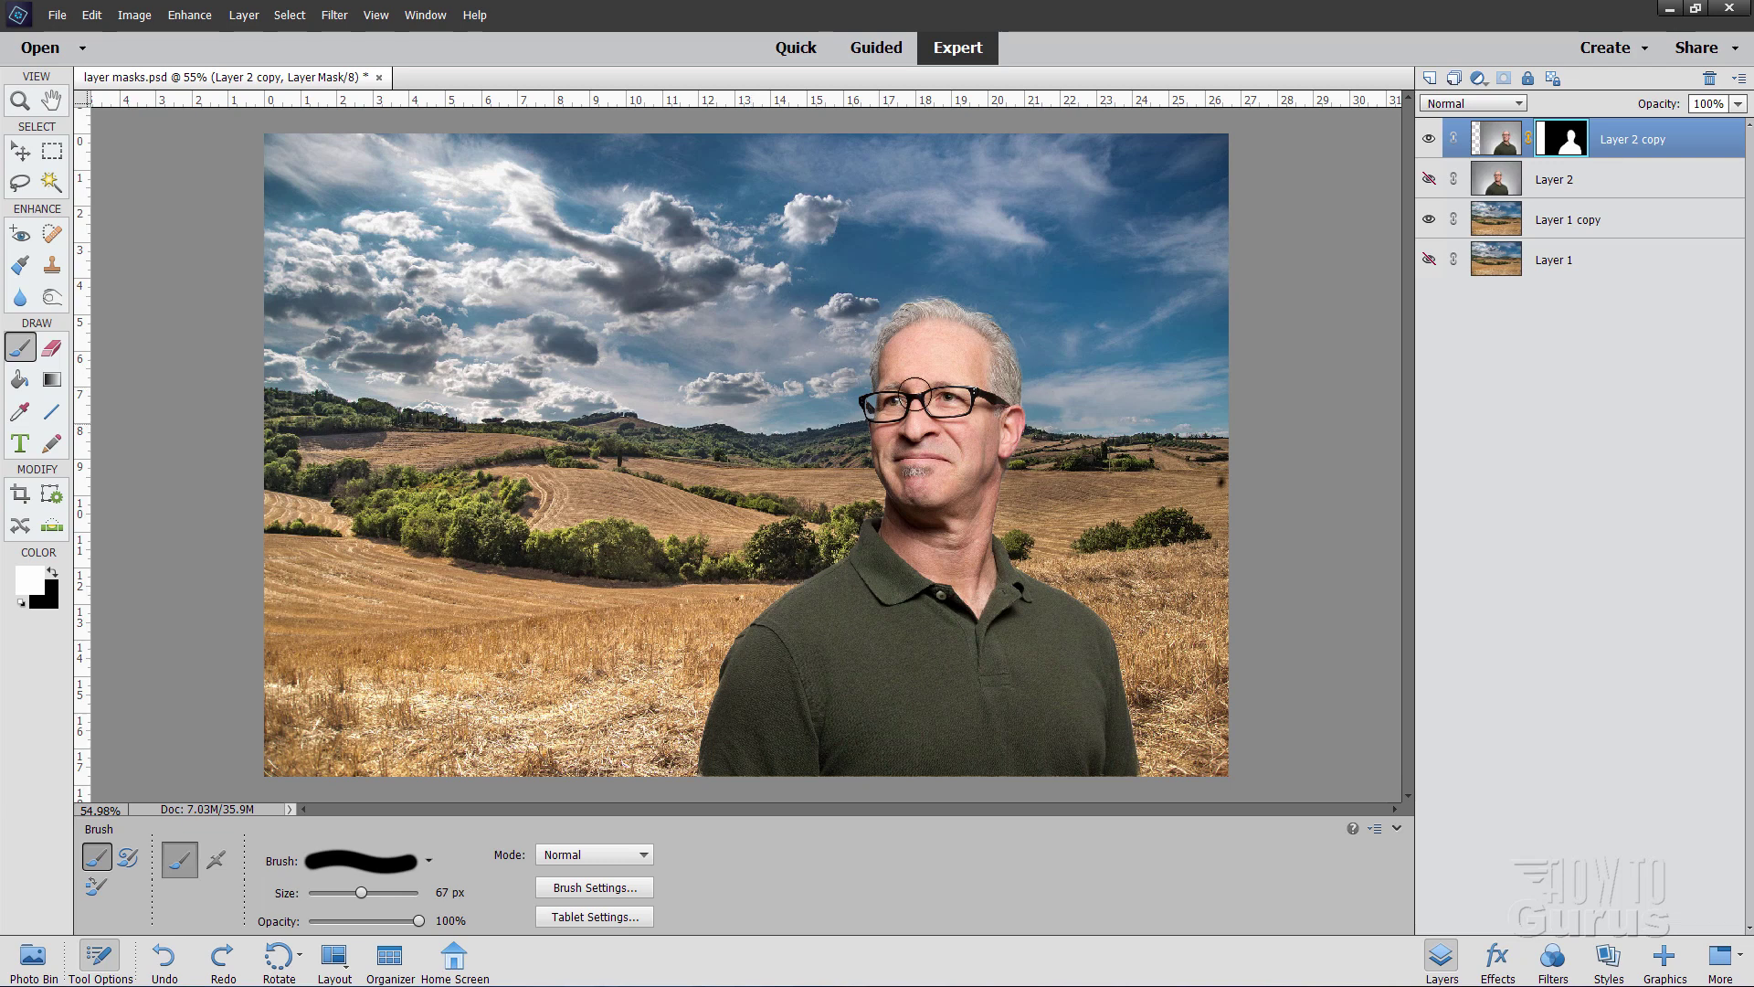
- Brush mid-grey strokes over the hills on the man's mask, then undo them twice
click(28, 585)
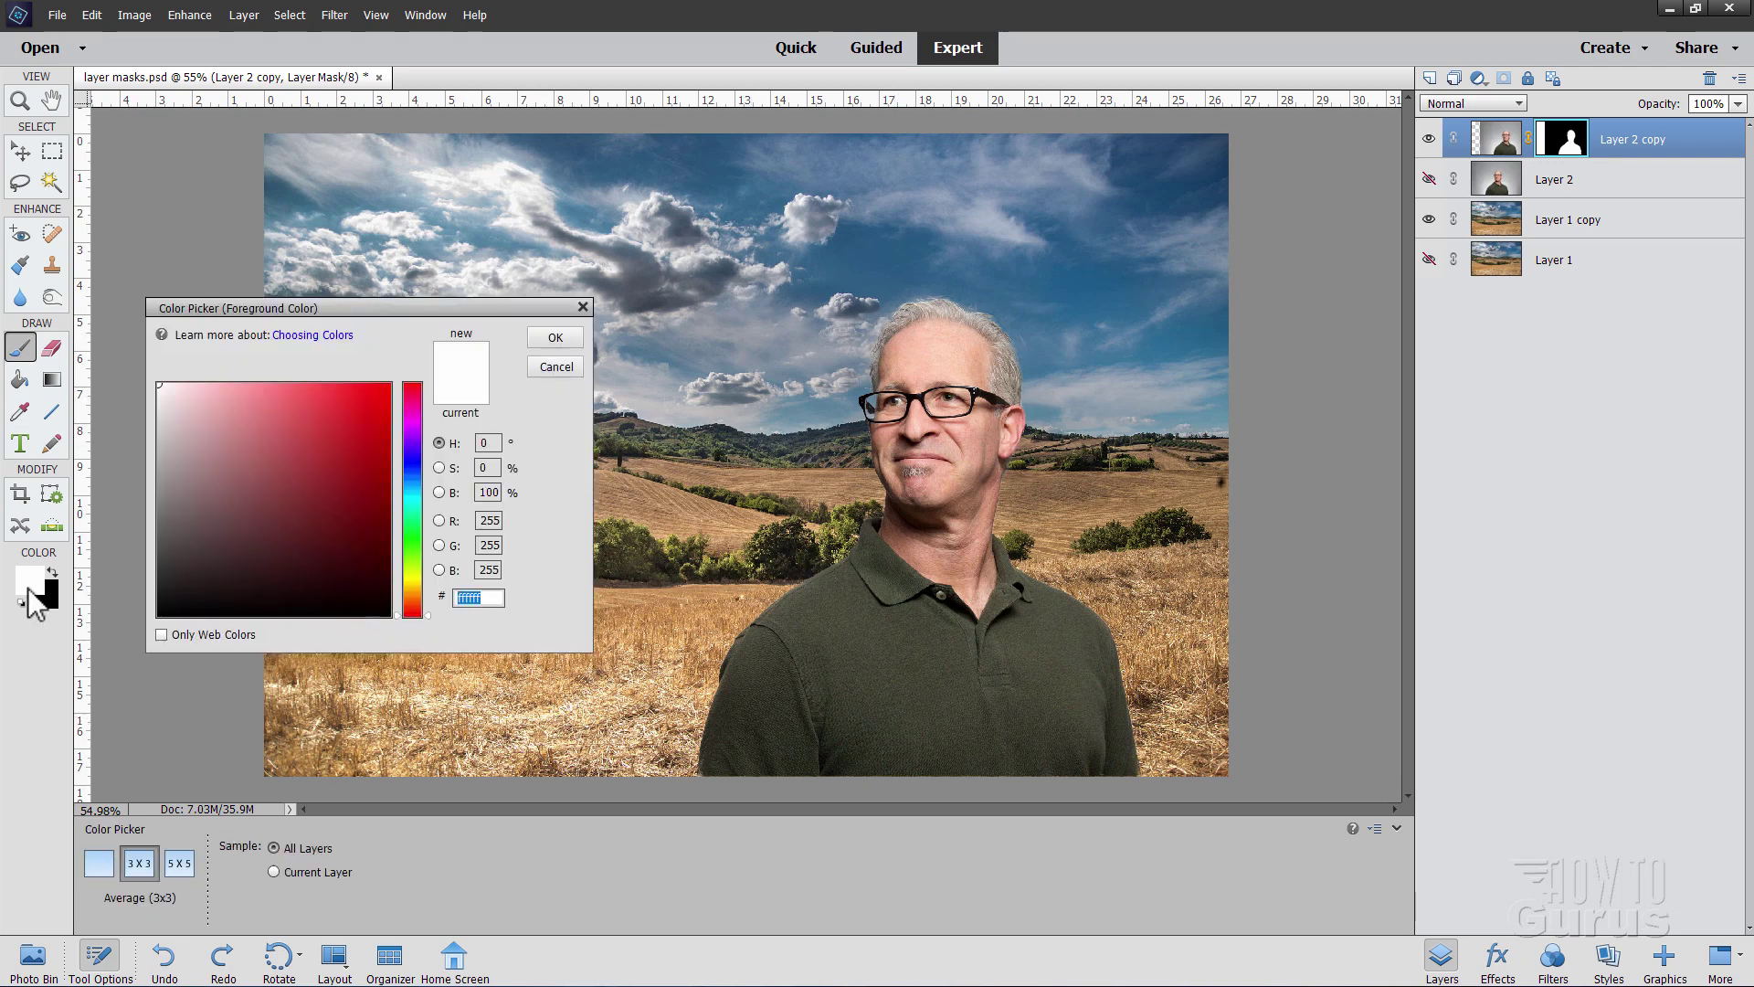
drag(205, 519, 149, 509)
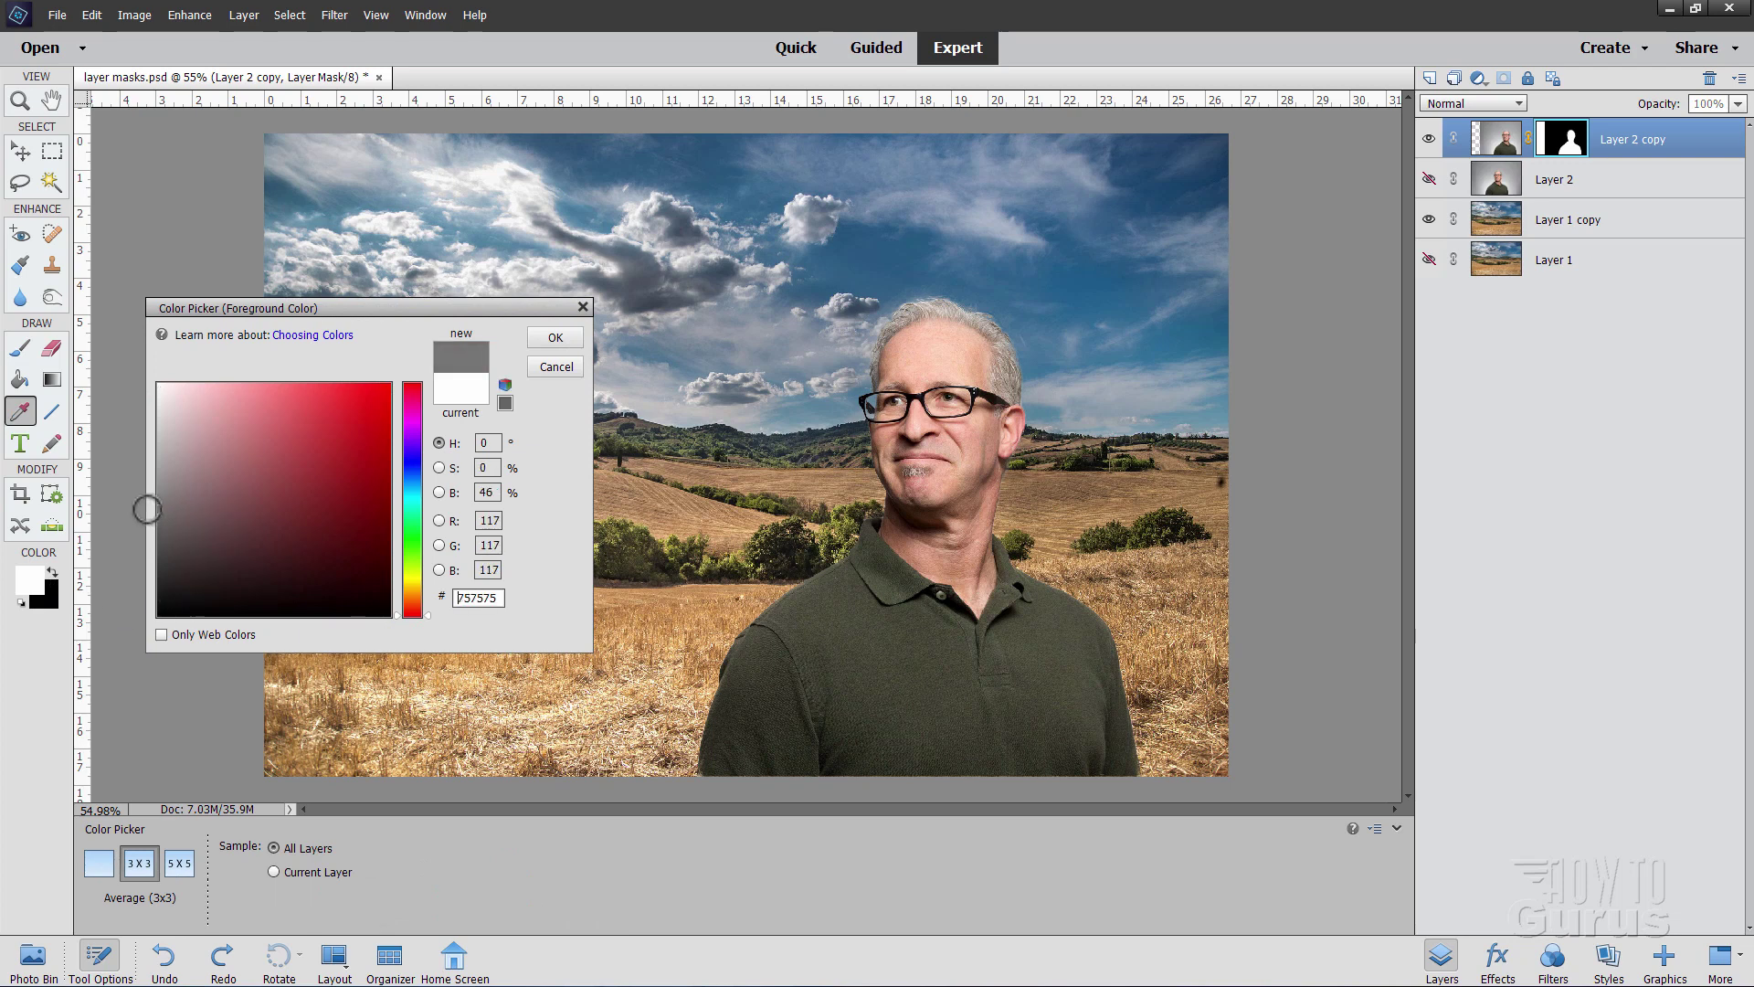
click(554, 337)
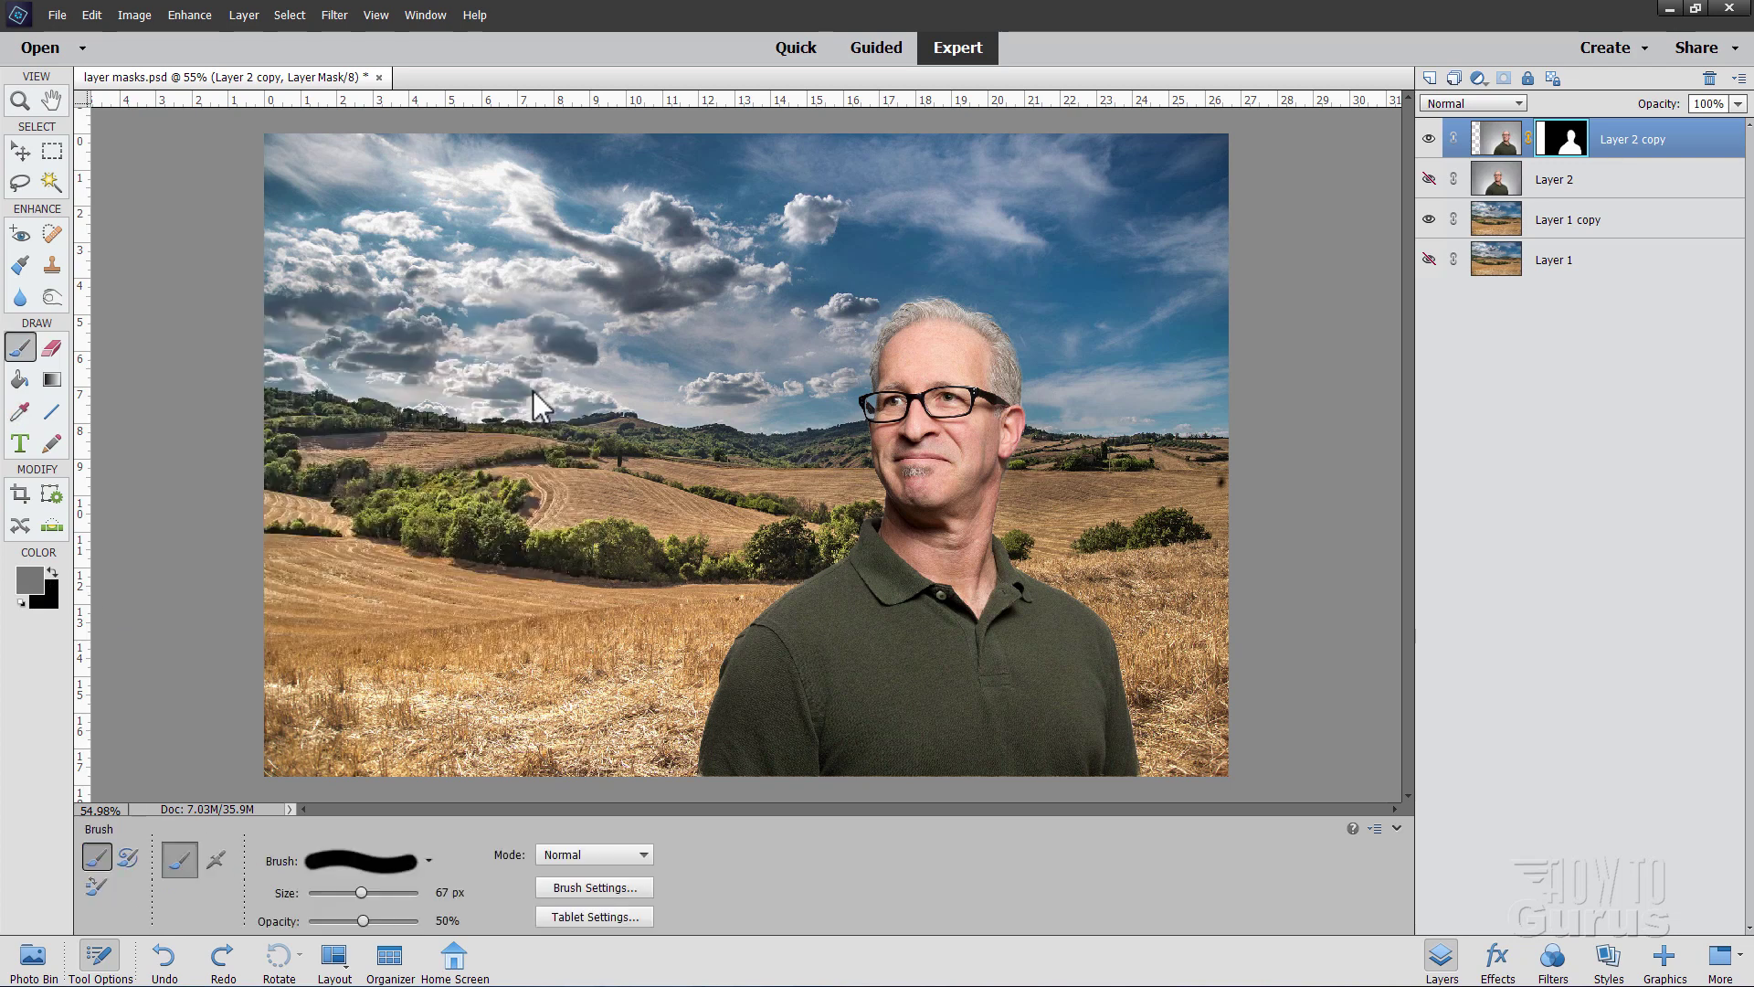
mouse_move(674, 464)
mouse_down()
mouse_move(886, 447)
mouse_move(607, 510)
mouse_move(725, 539)
mouse_move(622, 568)
mouse_move(833, 554)
mouse_move(572, 597)
mouse_move(811, 581)
mouse_move(579, 620)
mouse_move(781, 618)
mouse_move(717, 644)
mouse_move(718, 661)
mouse_move(826, 597)
mouse_move(1000, 638)
mouse_move(1003, 679)
mouse_move(858, 531)
mouse_move(853, 581)
mouse_move(797, 615)
mouse_move(816, 577)
mouse_move(839, 704)
mouse_up()
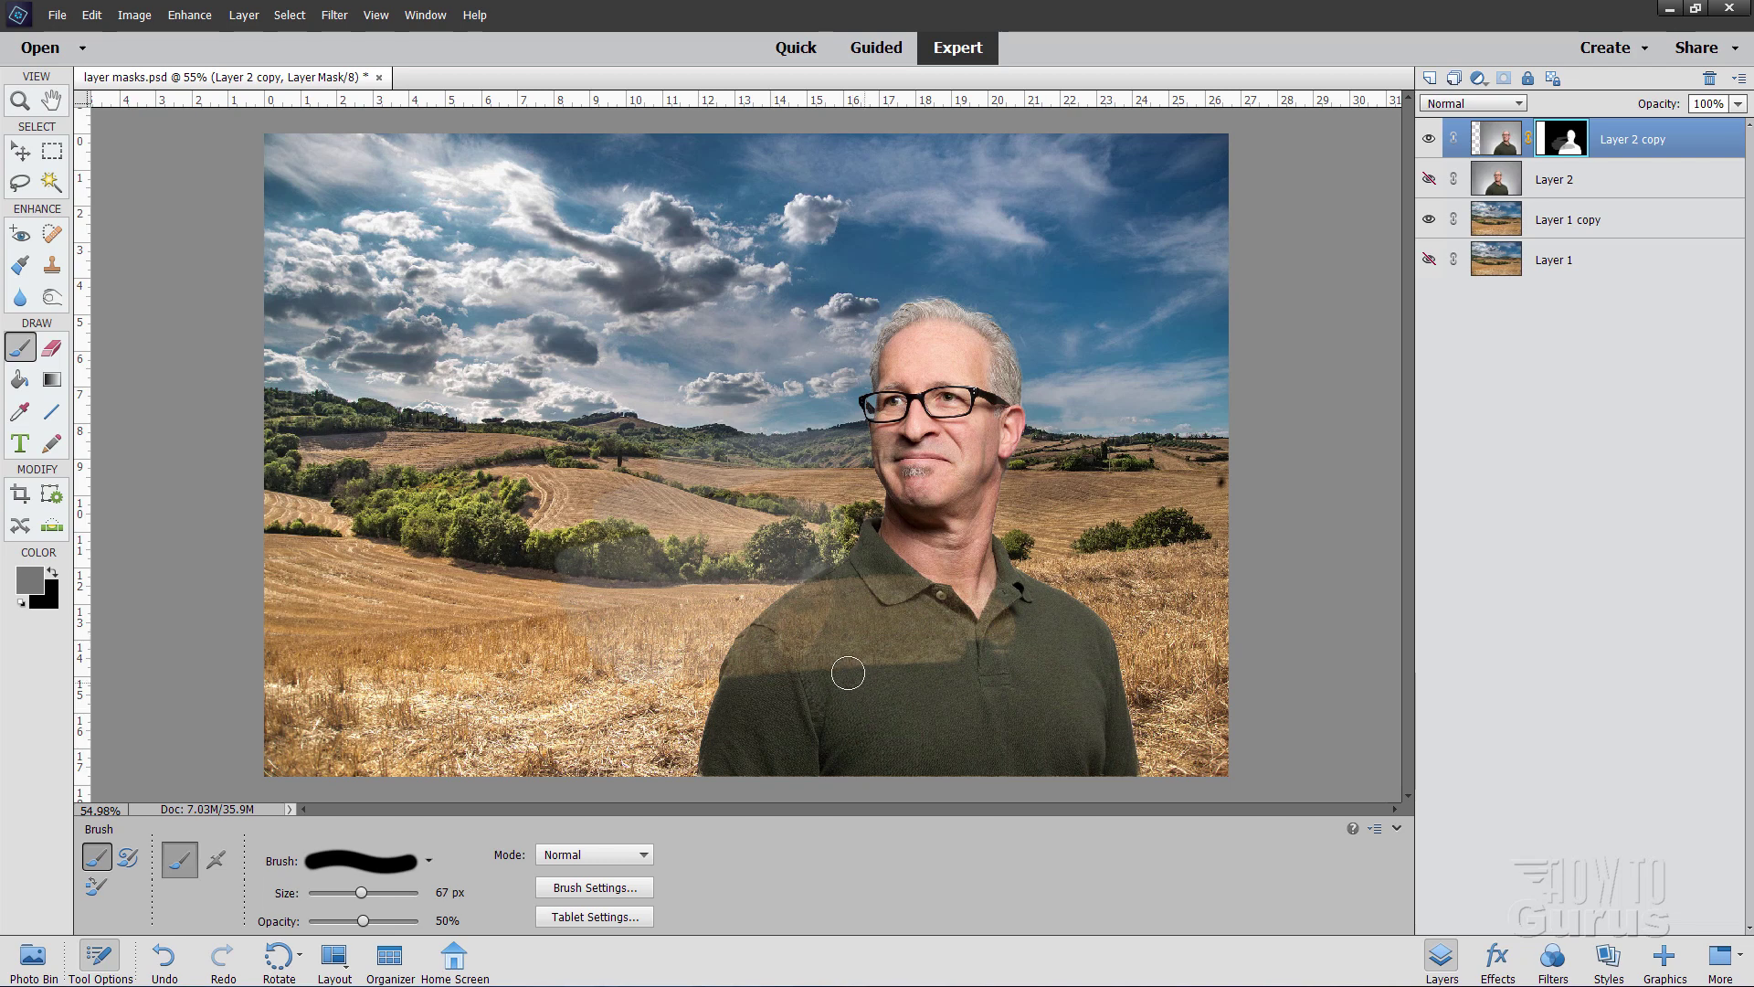
key(ctrl+z)
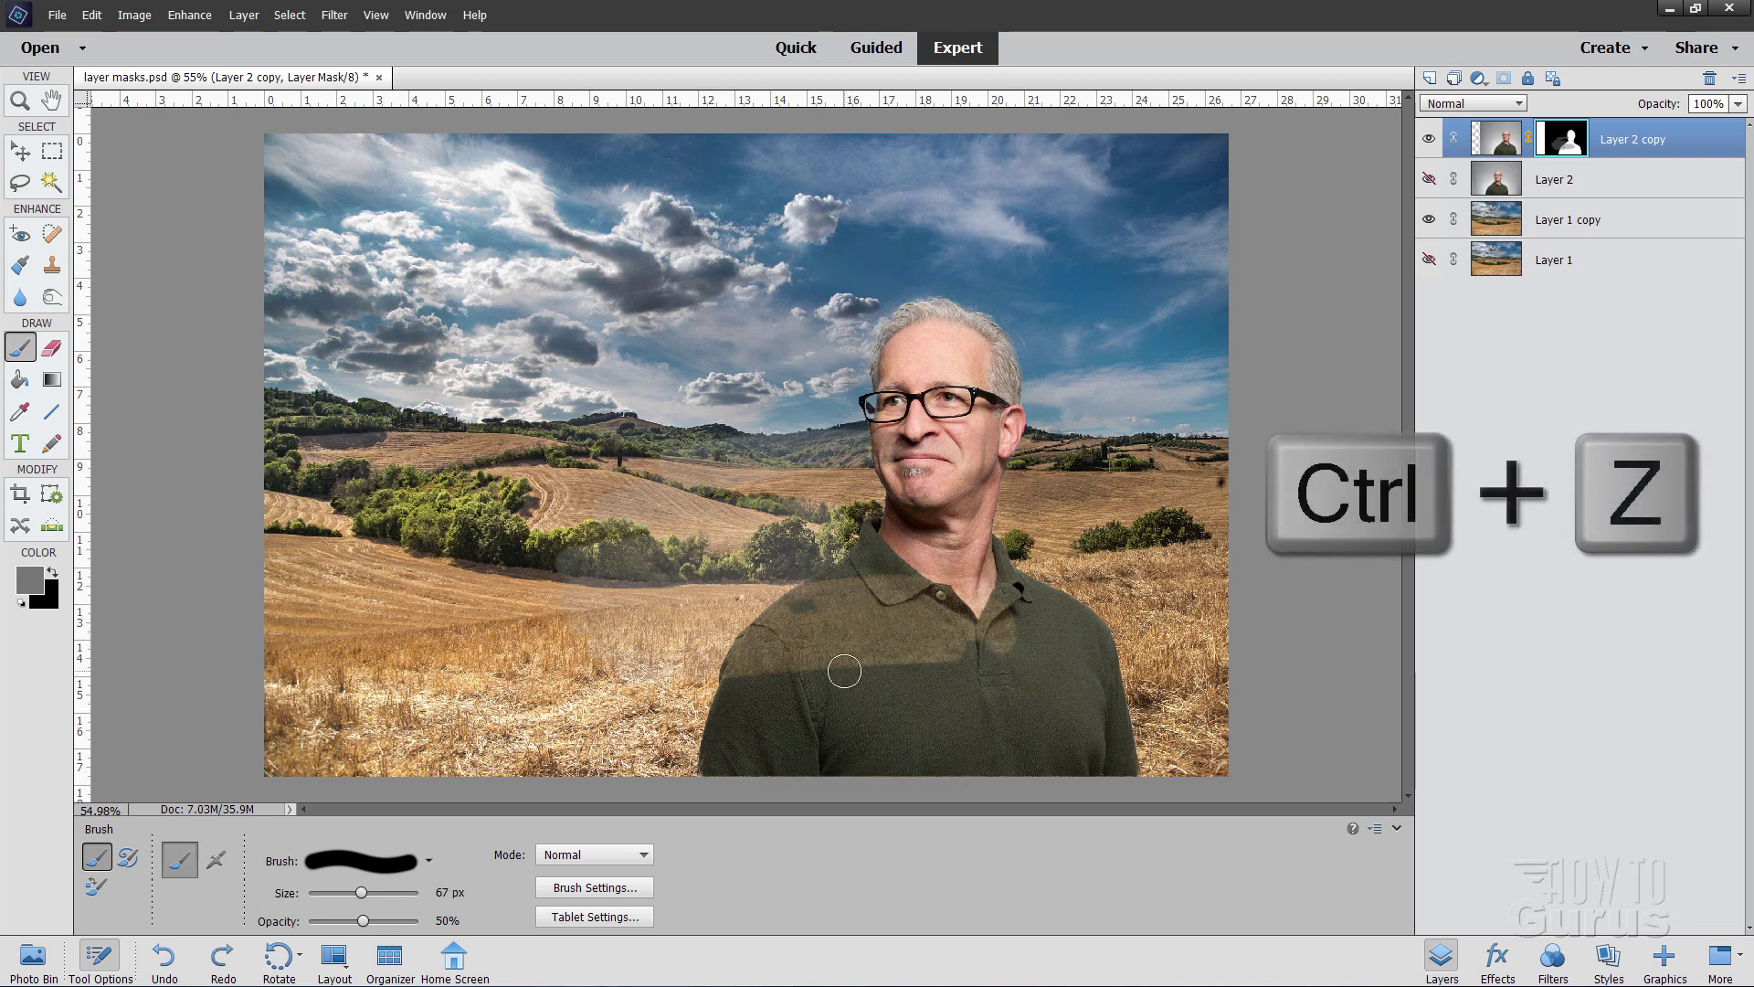
key(ctrl+z)
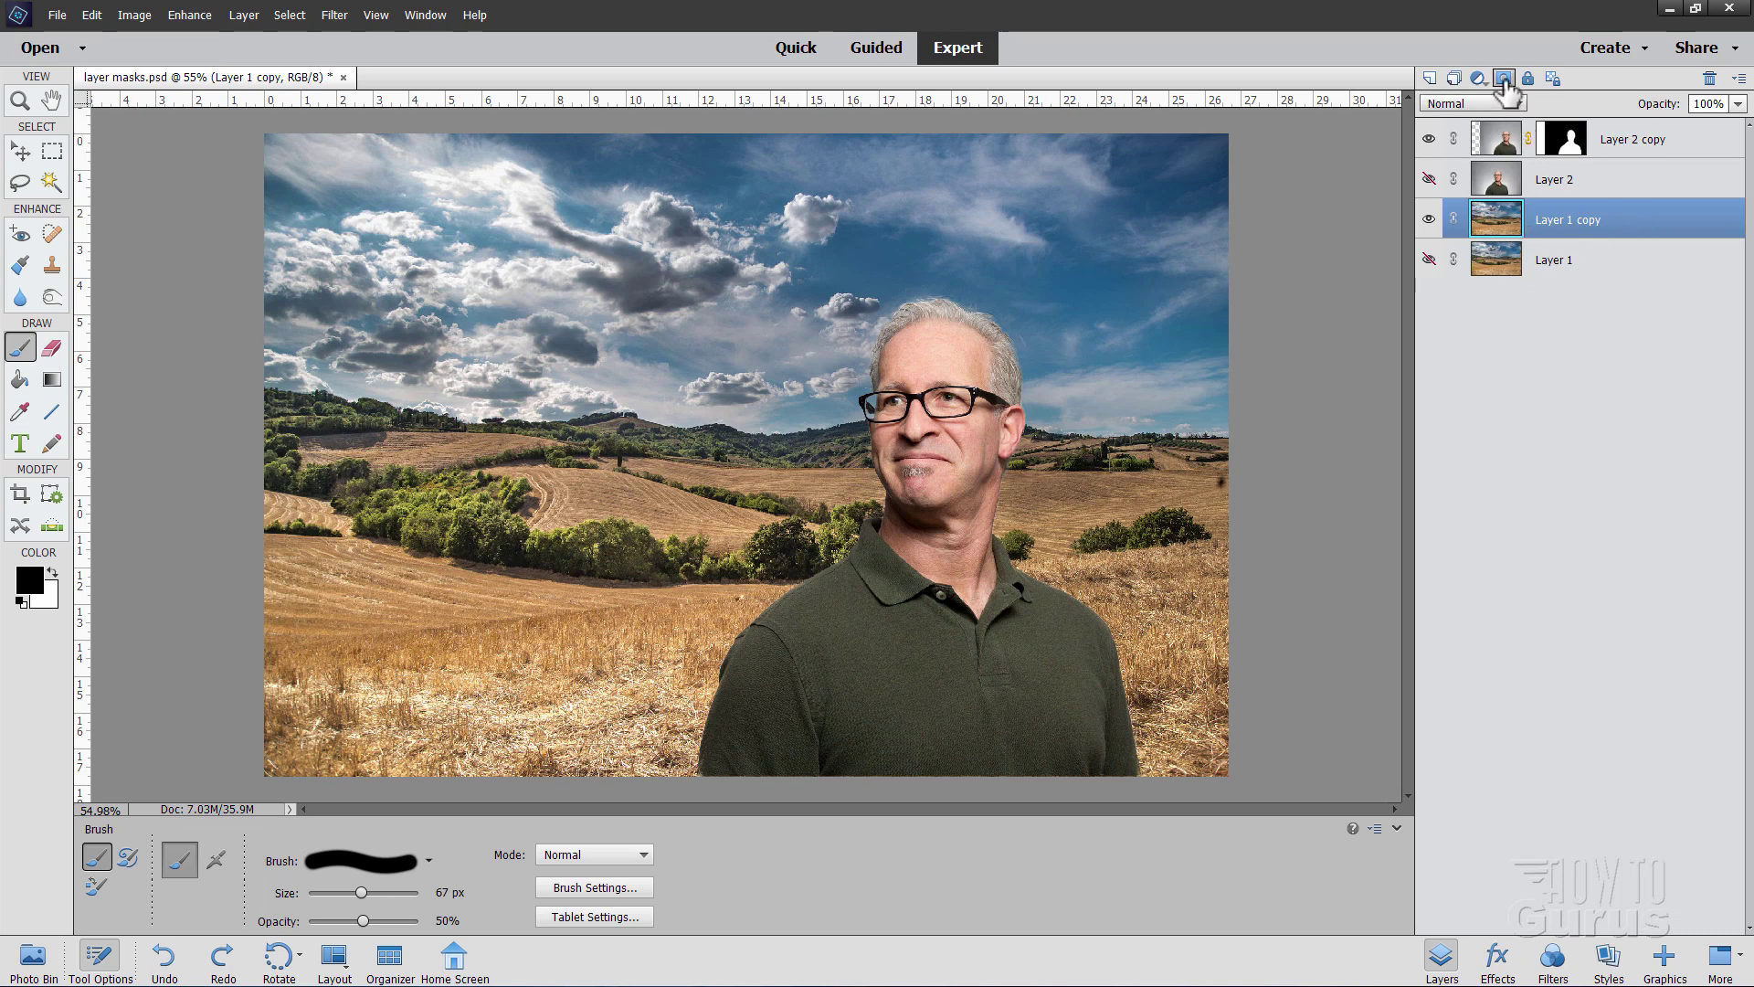
- Add a Reveal All layer mask to Layer 1 copy from the Layer menu
click(247, 15)
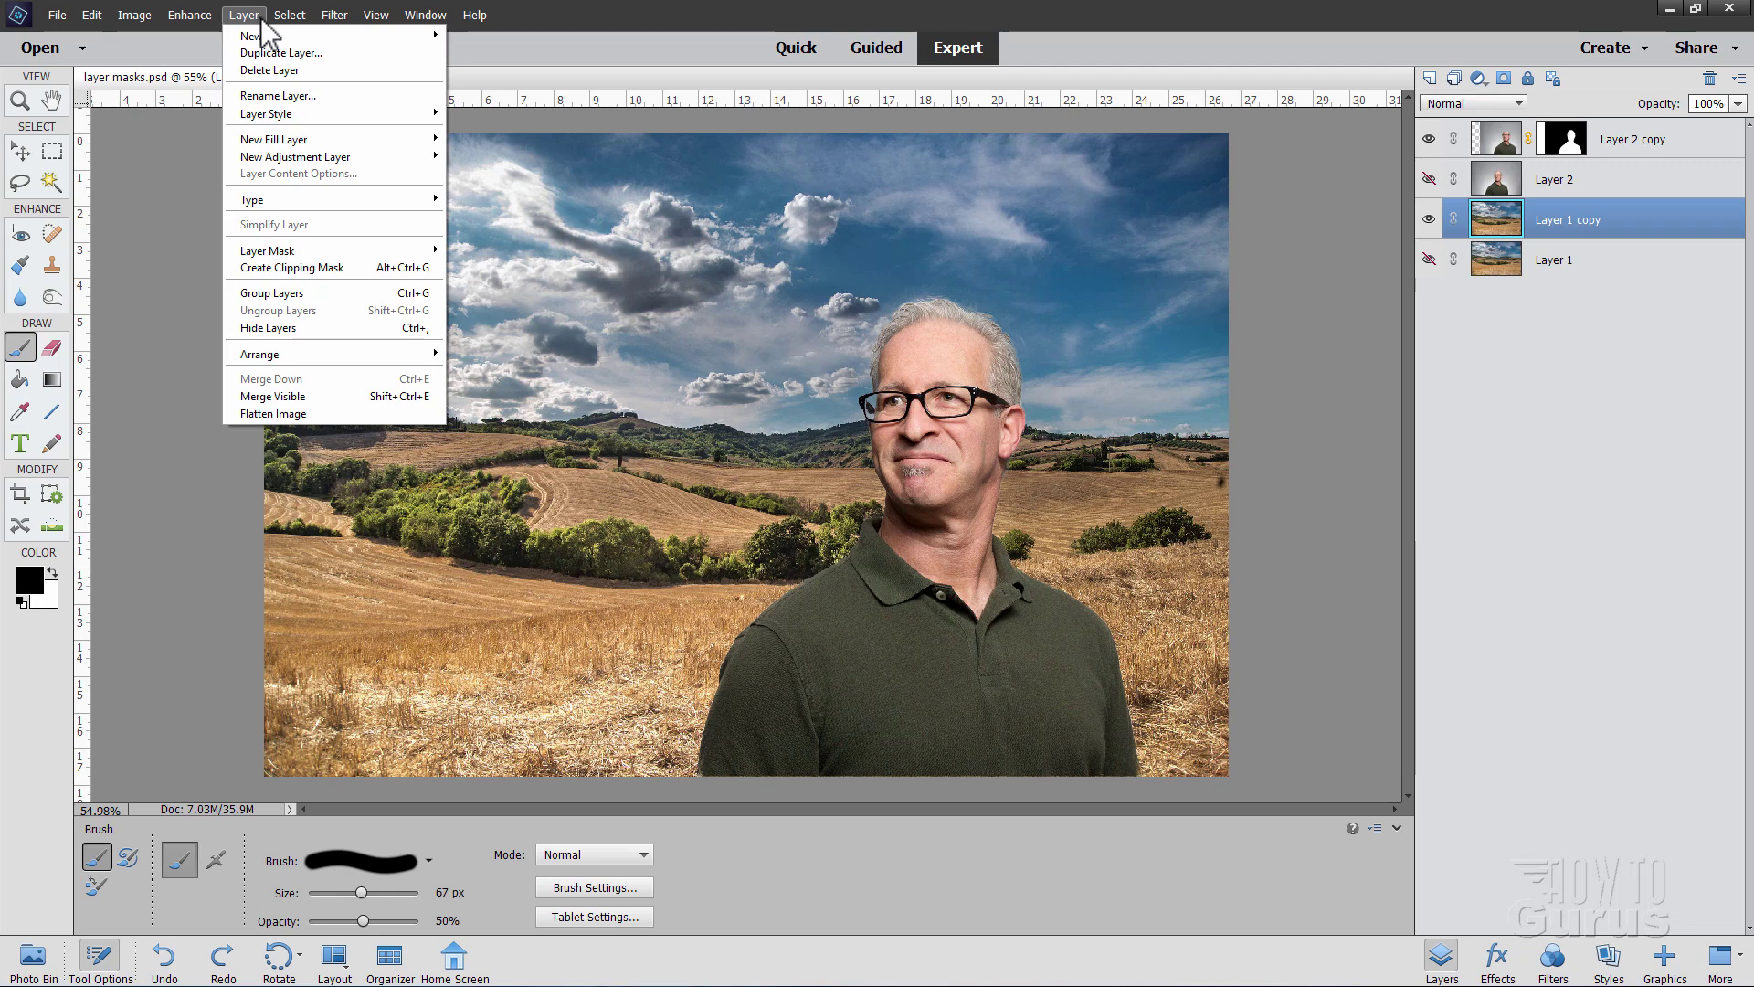
mouse_move(307, 254)
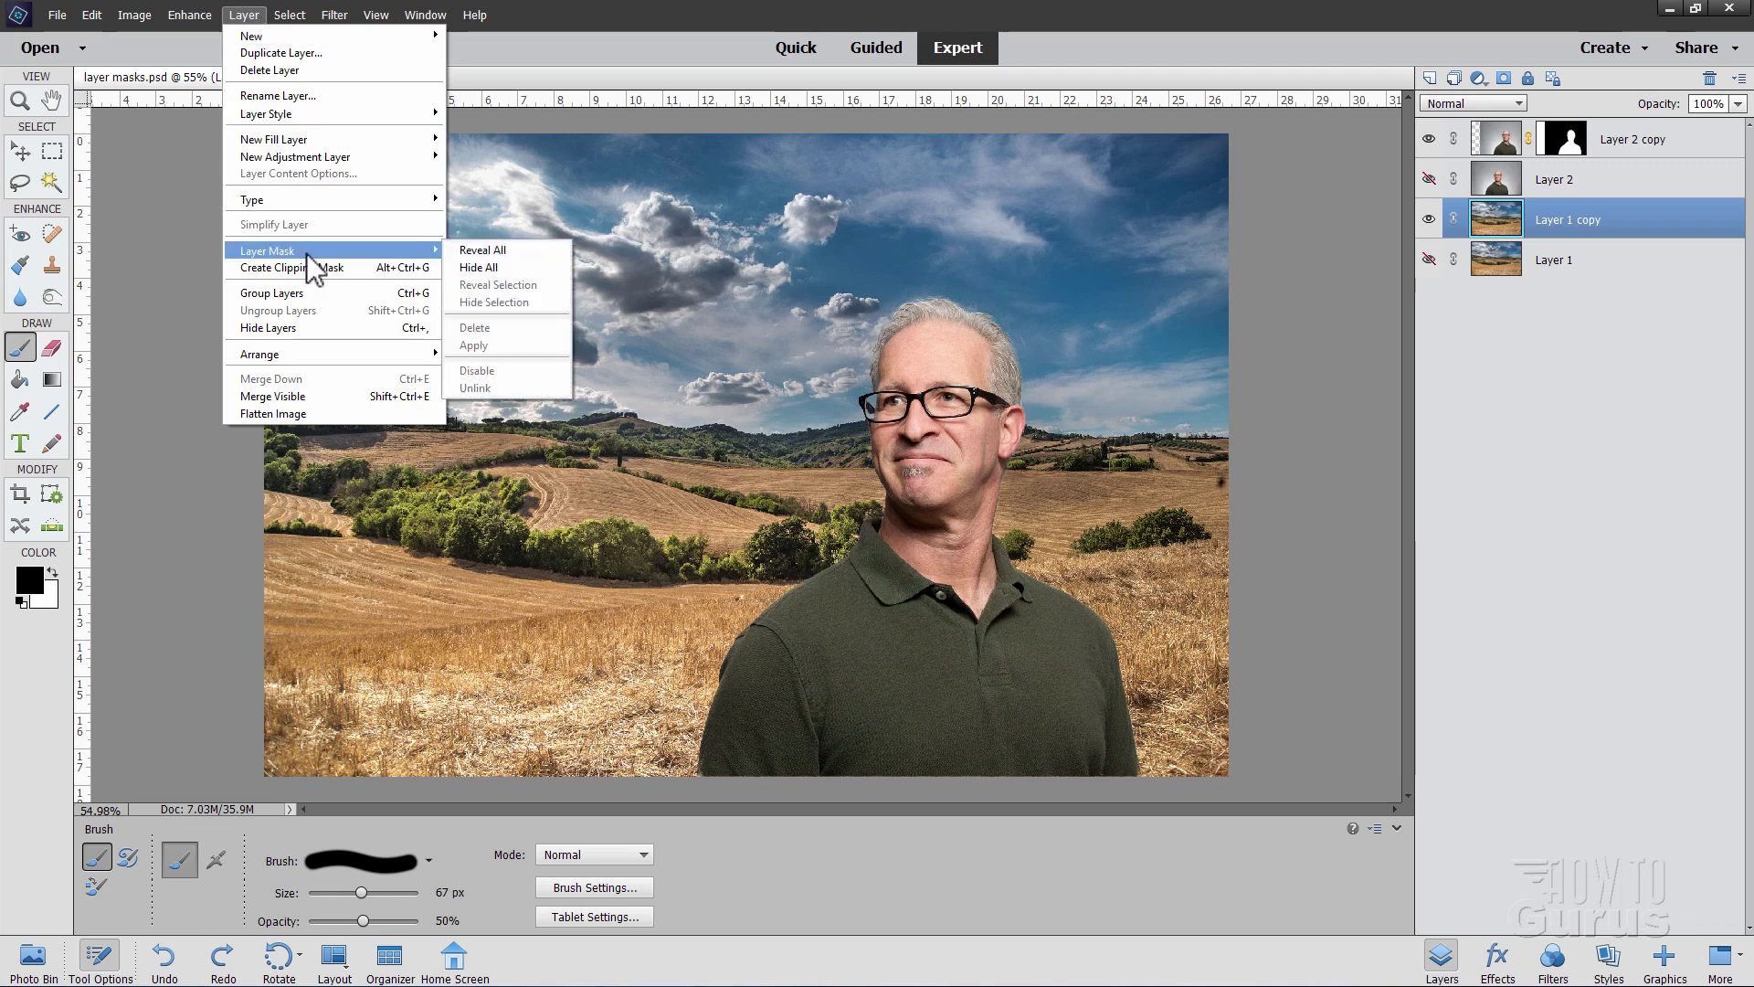
click(514, 250)
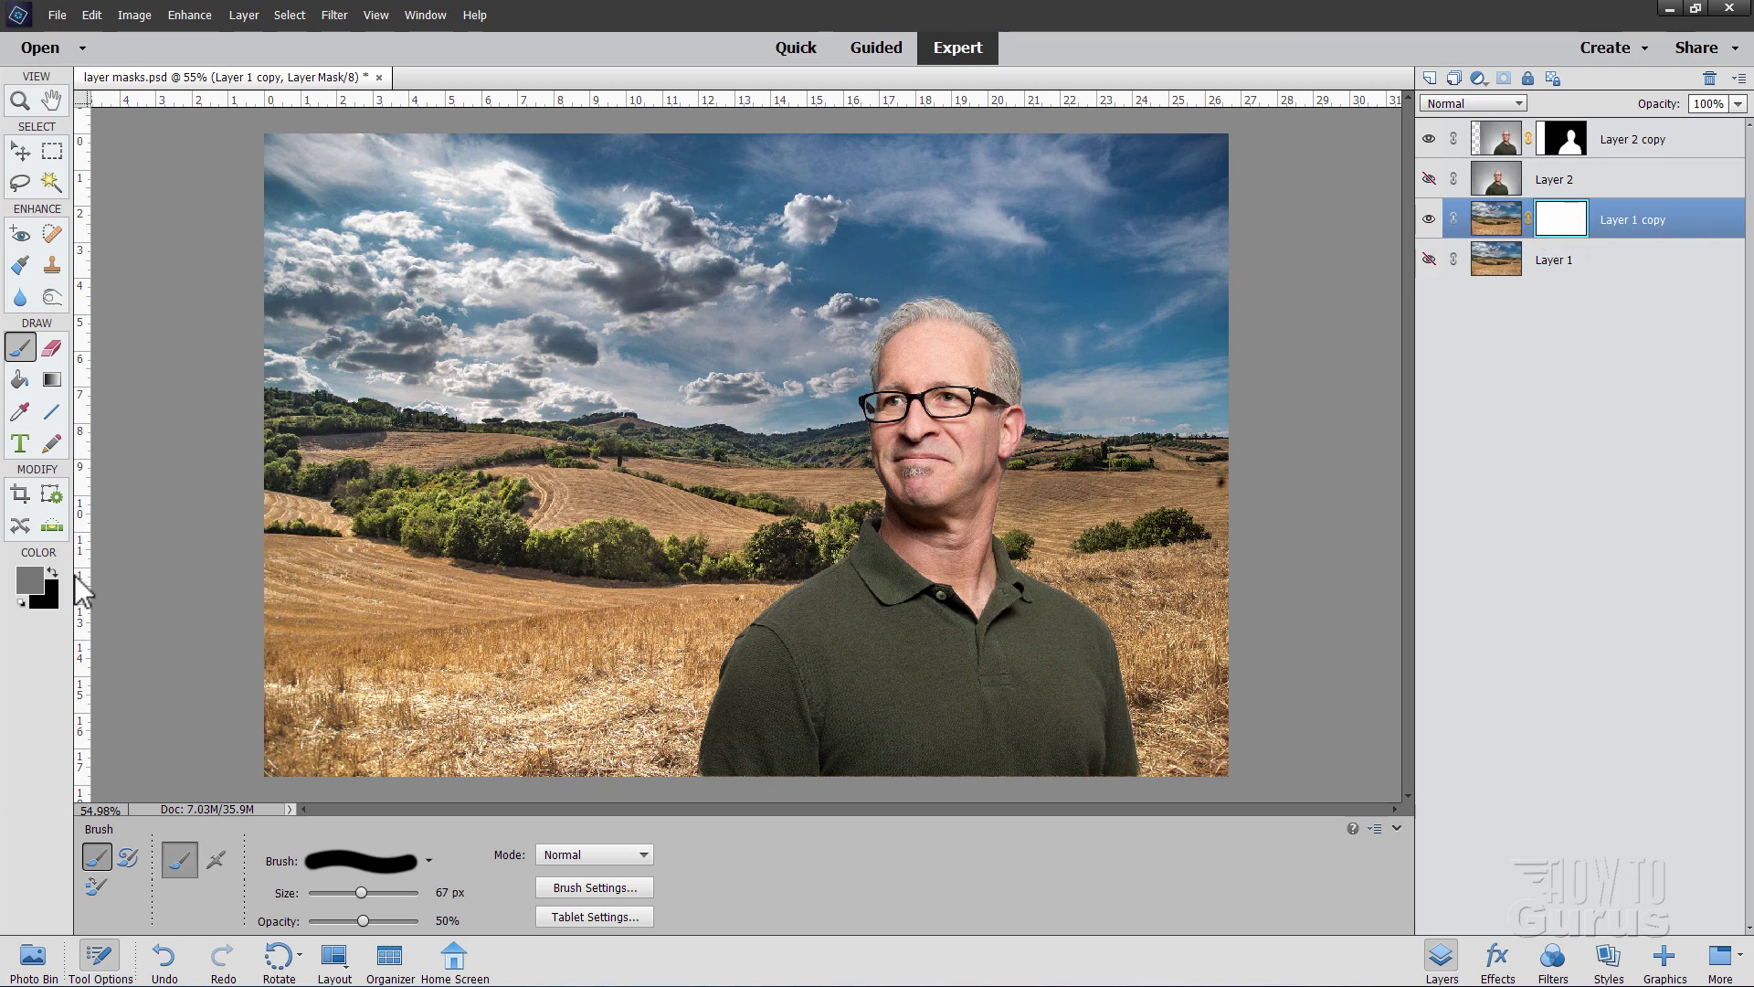
- Draw a black-to-white linear gradient on Layer 1 copy's mask from the left edge to the man's head
click(23, 601)
click(50, 382)
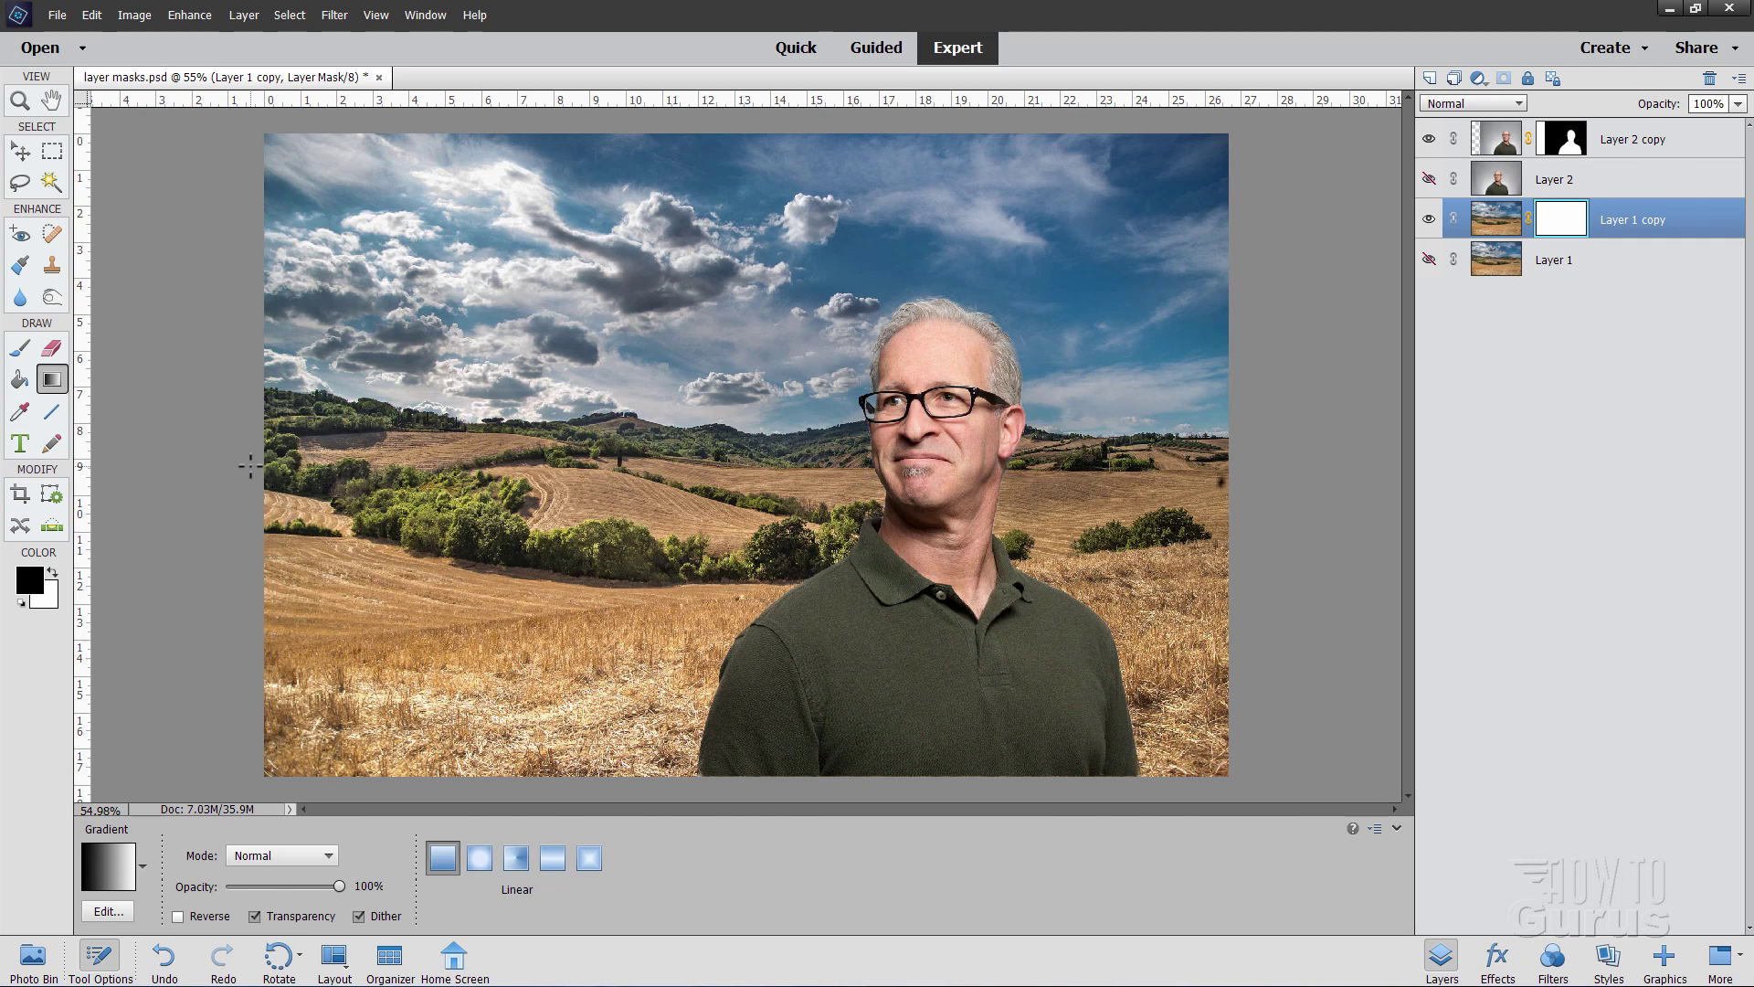
drag(253, 465, 1275, 461)
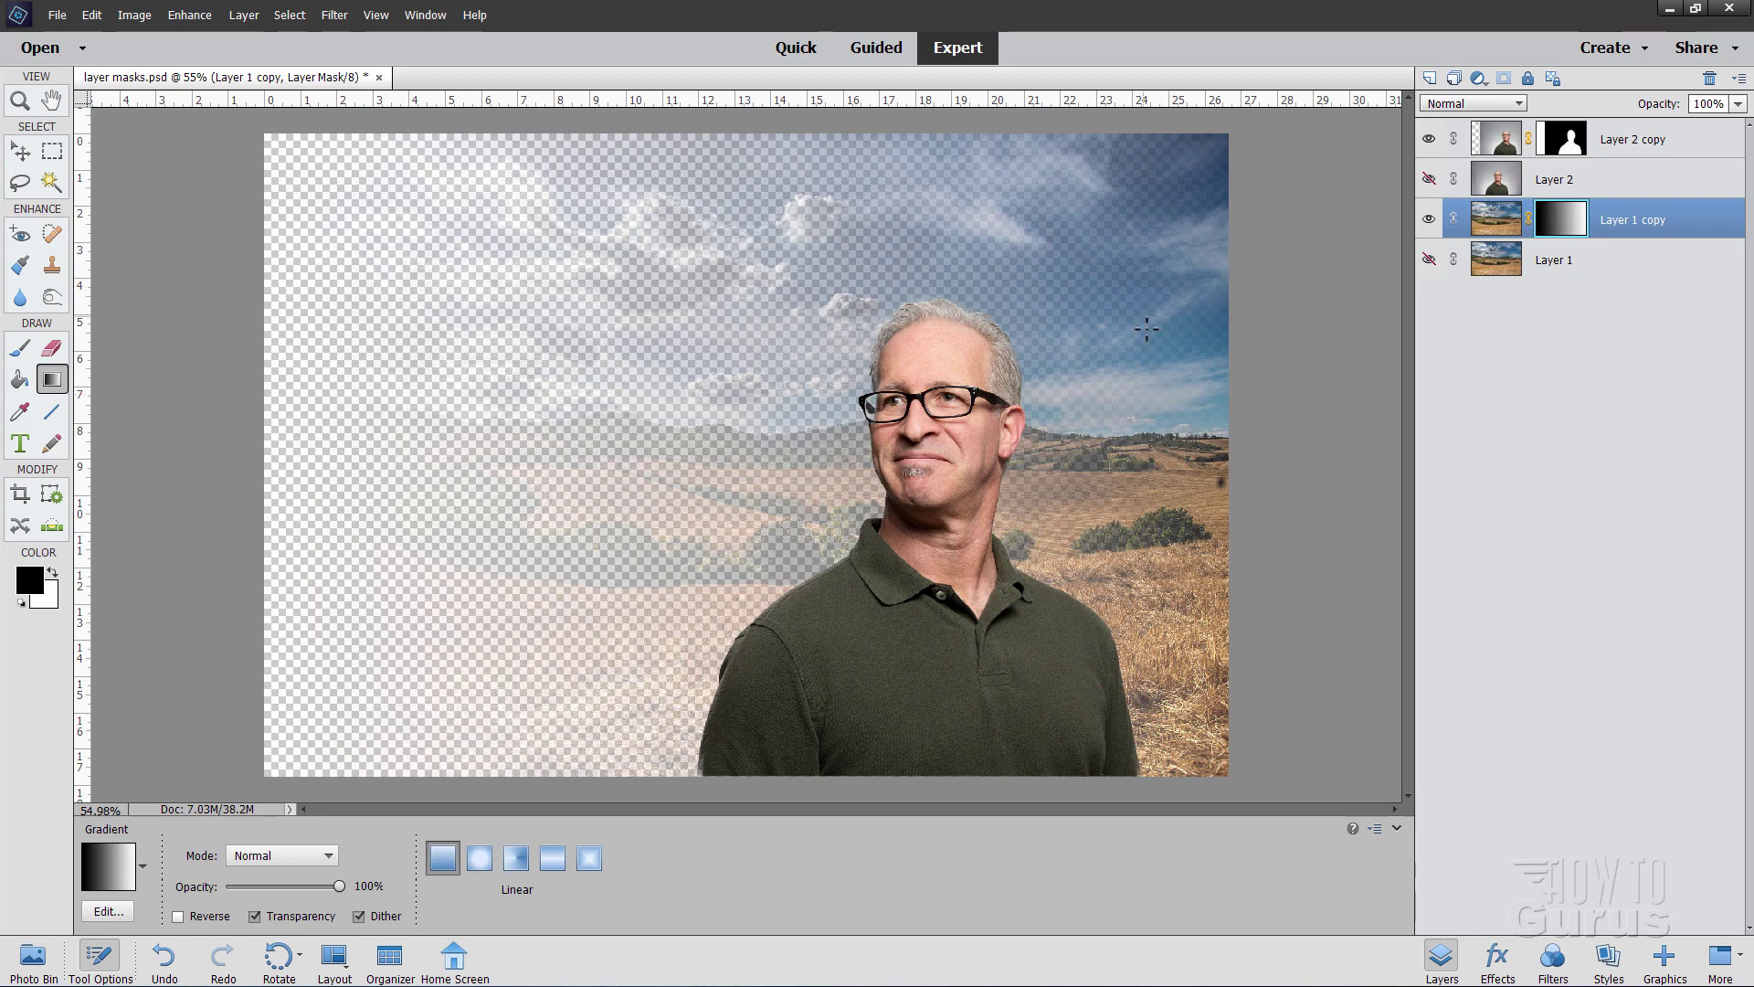
key(ctrl+z)
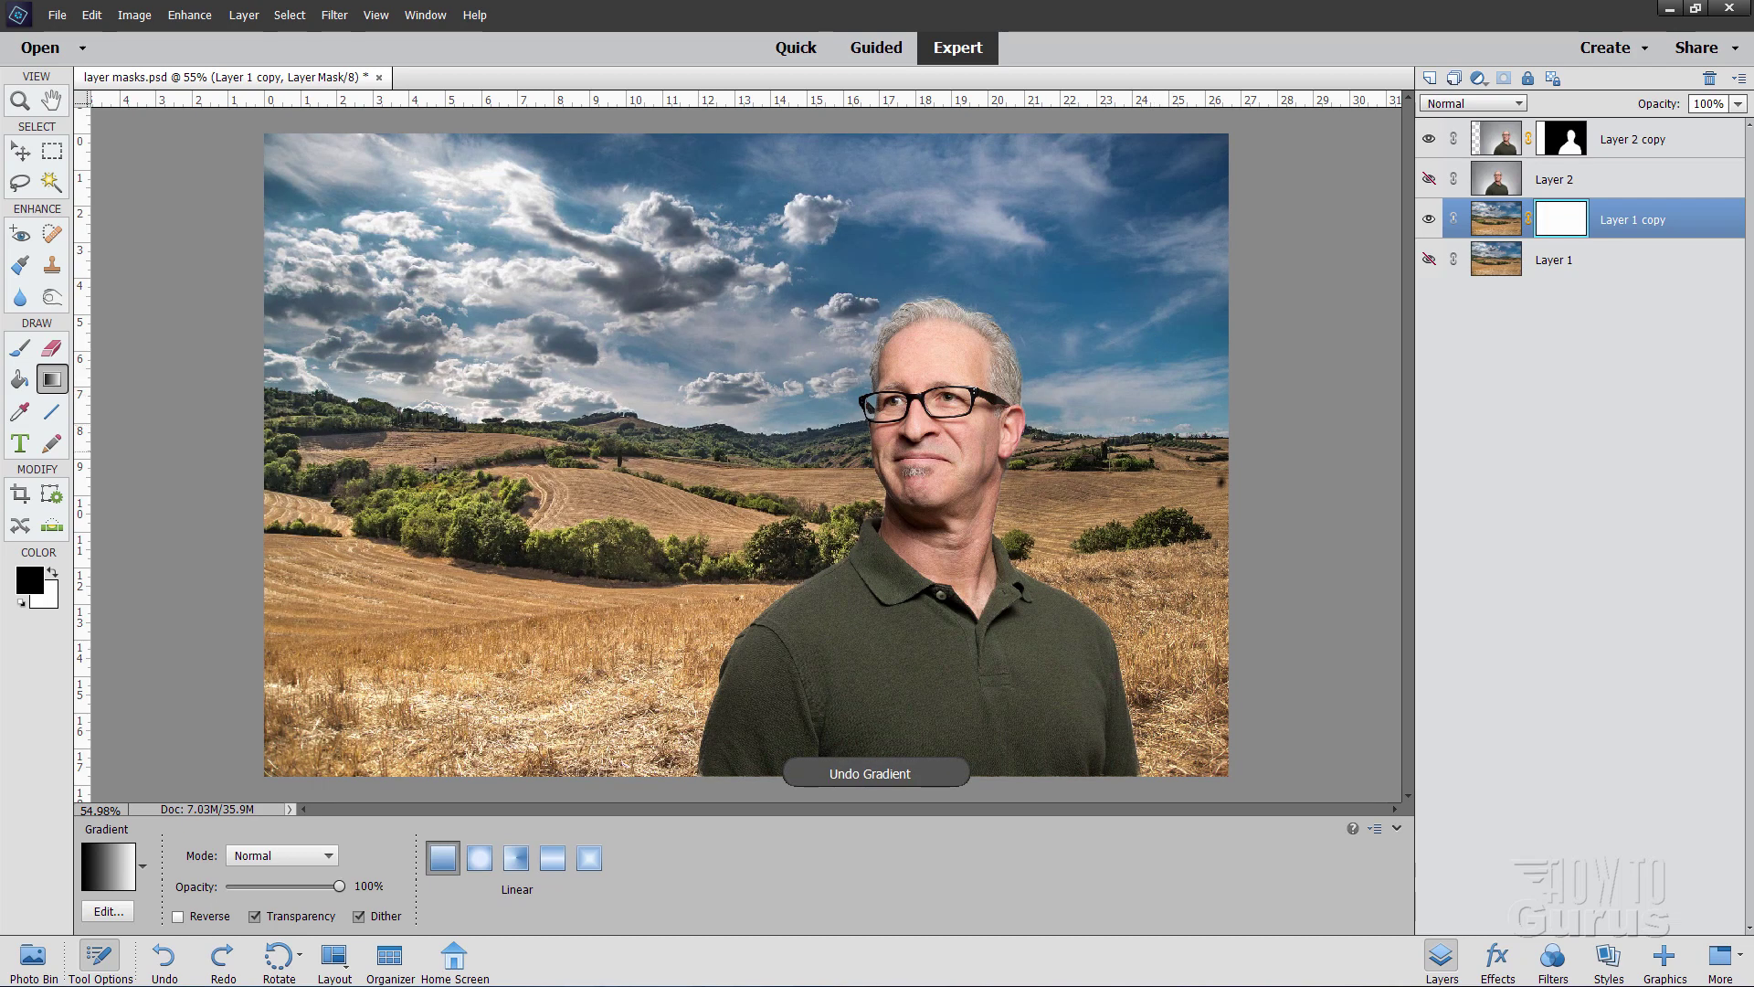
drag(270, 474, 740, 470)
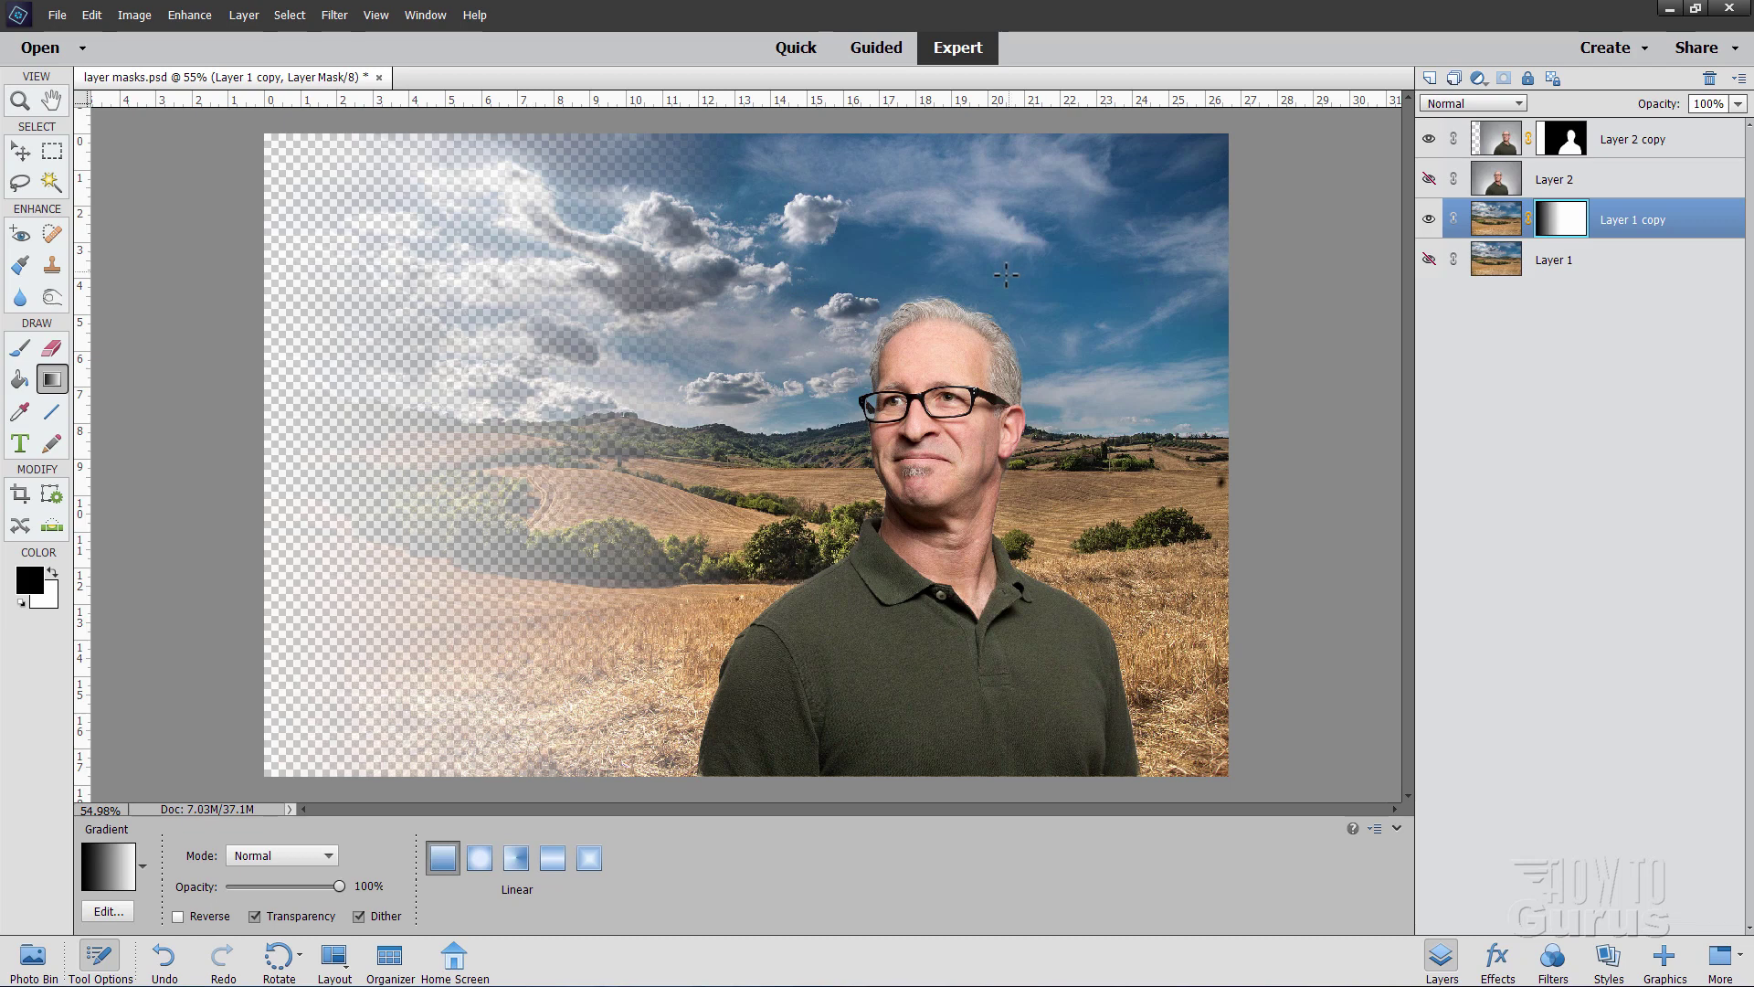
drag(267, 381, 996, 356)
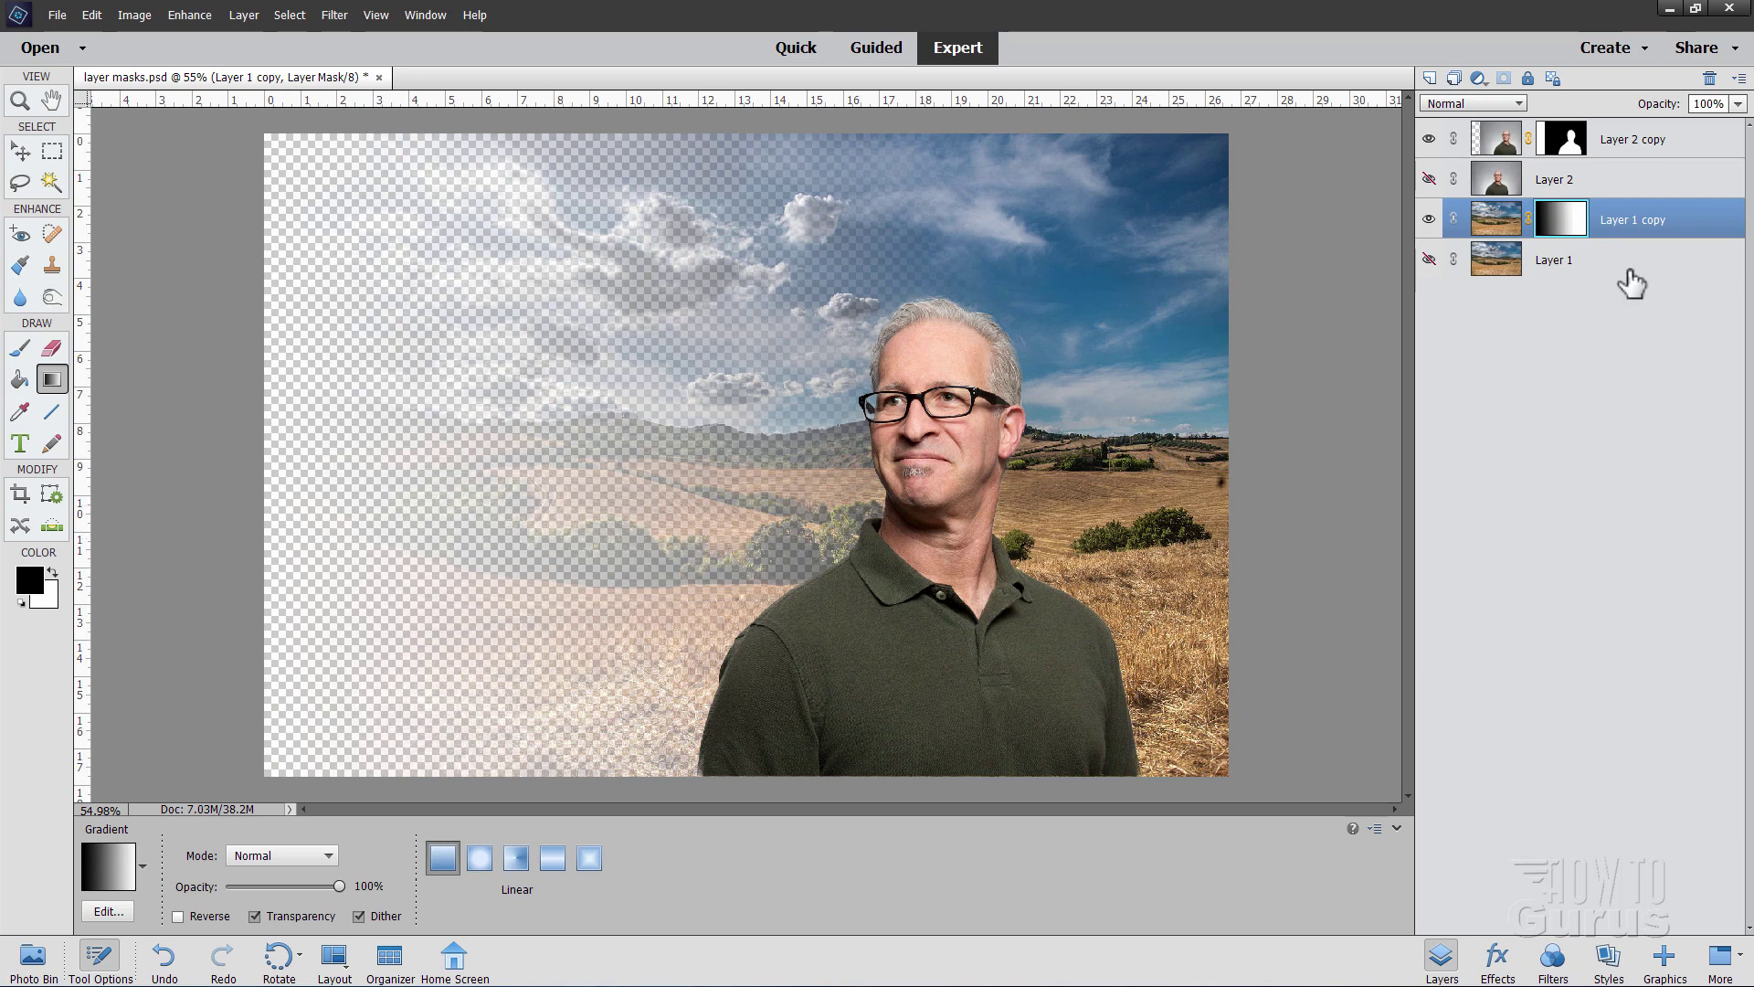
- Create Layer 3 above Layer 1 and set the foreground colour to bright blue #24ceff
click(1588, 264)
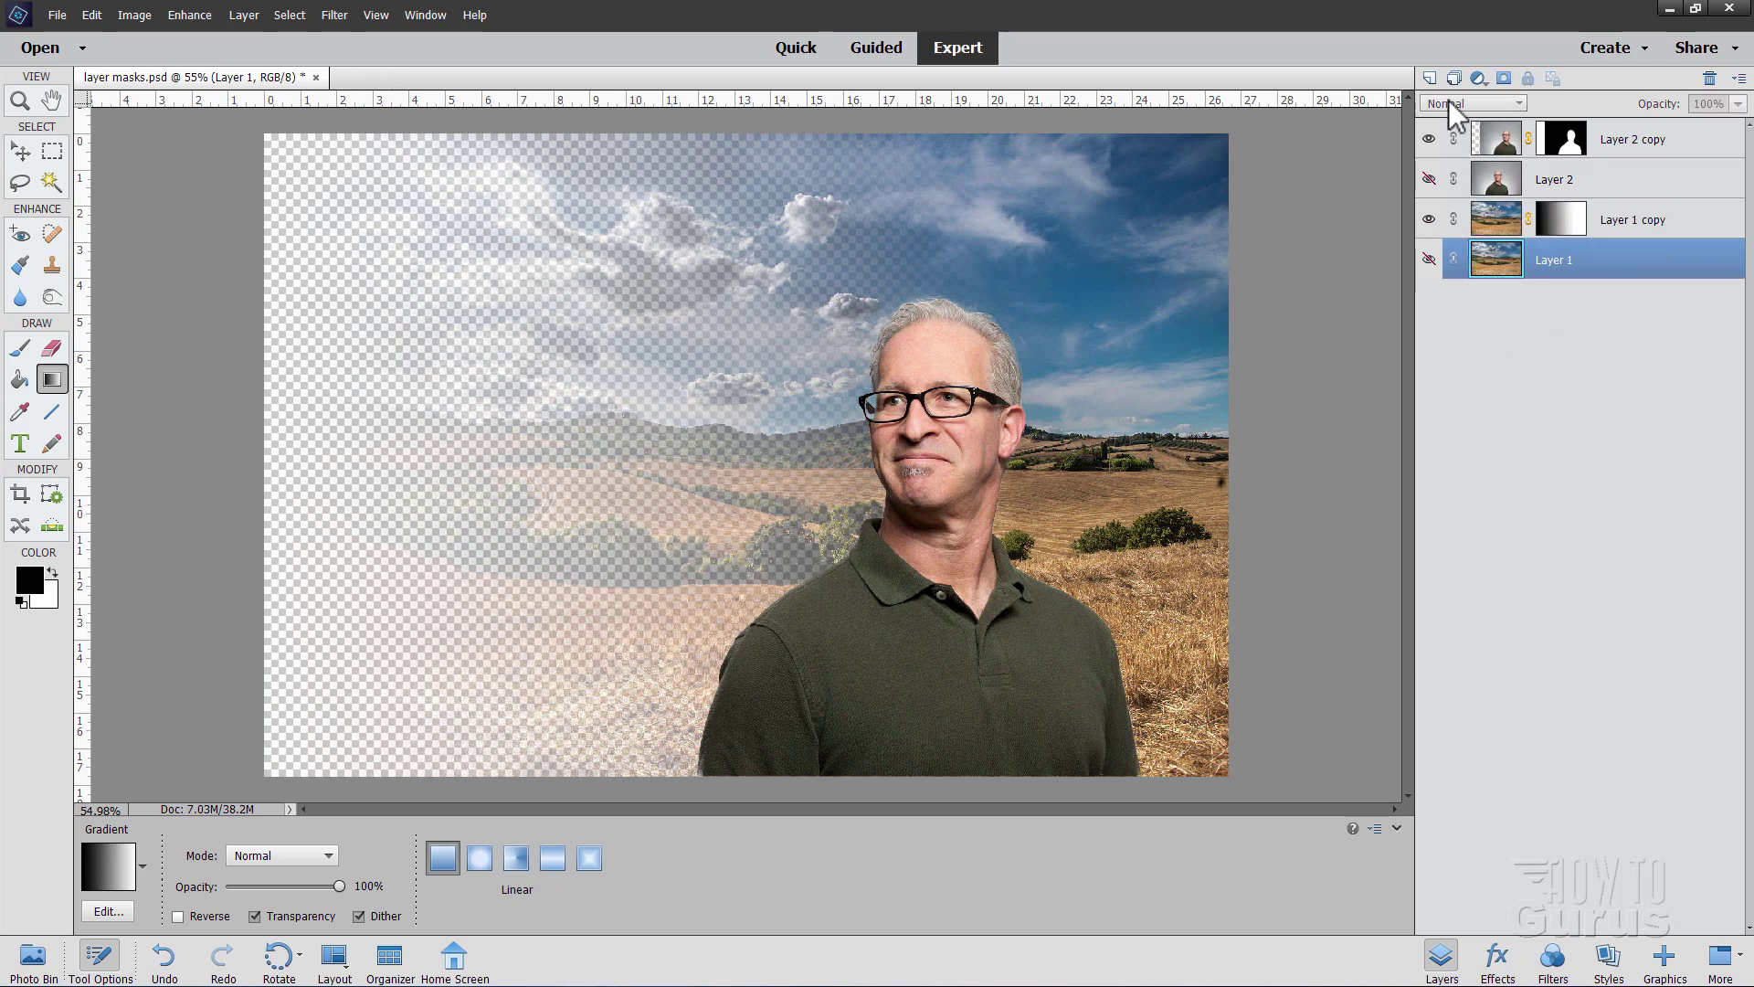
click(1429, 79)
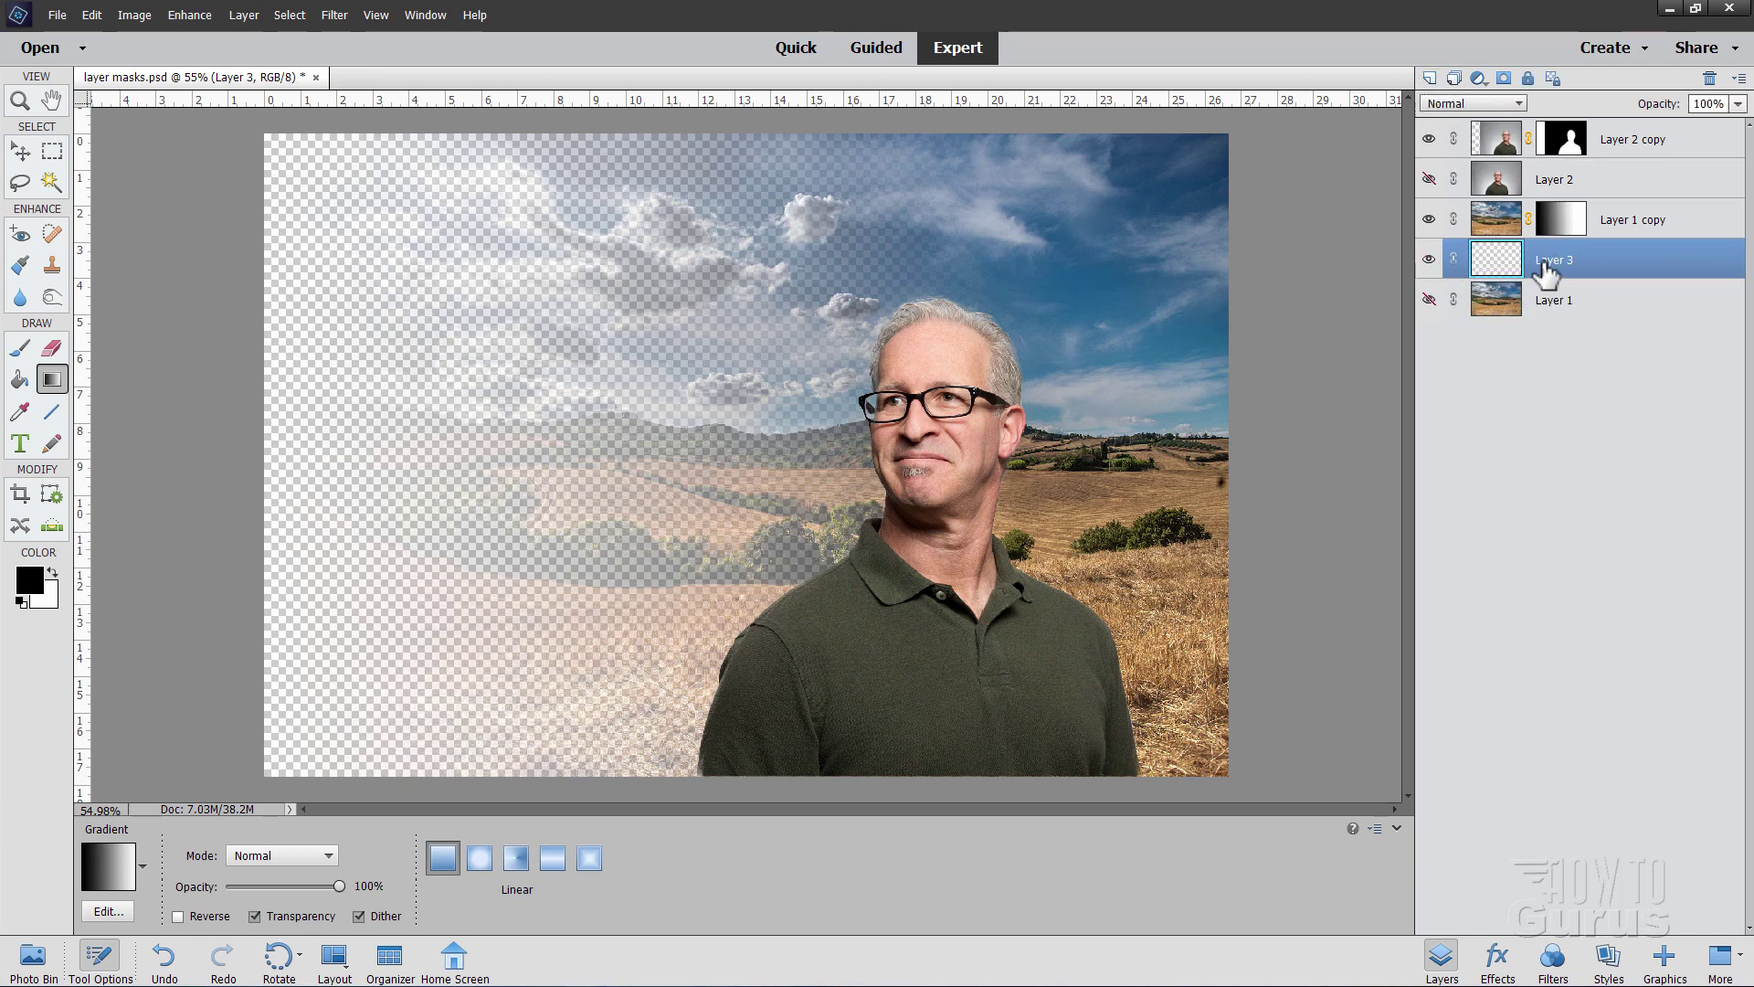
click(40, 590)
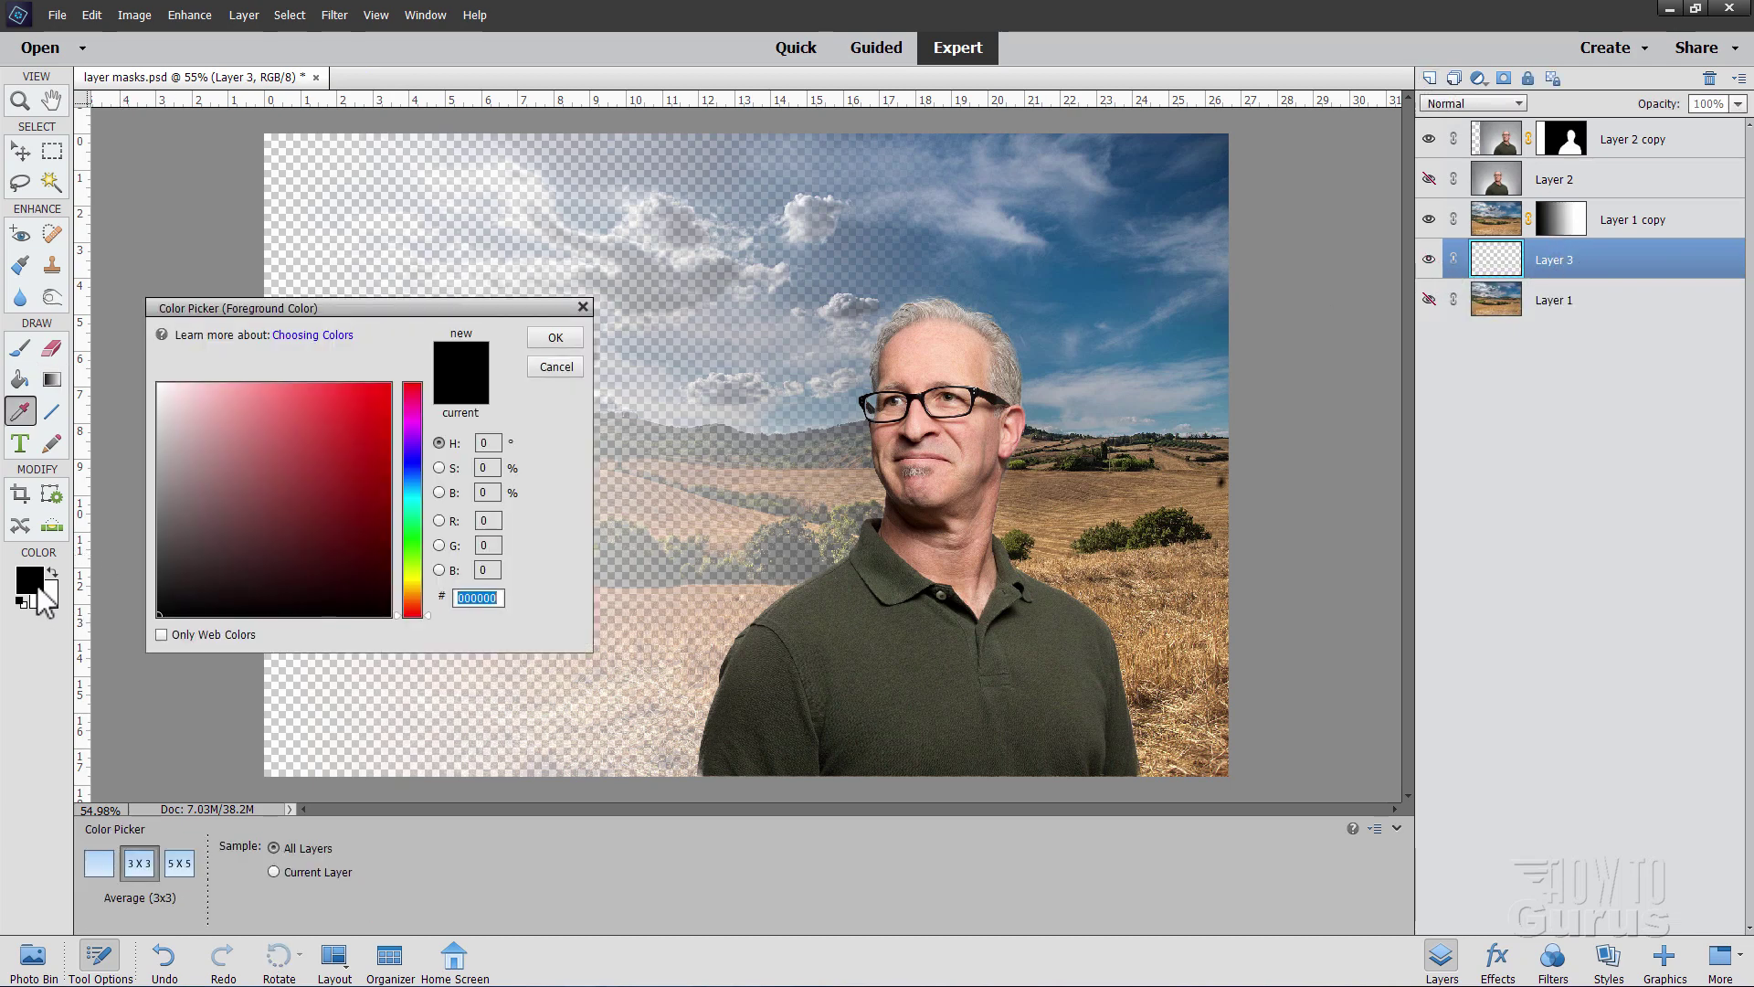
click(412, 499)
drag(365, 450, 389, 406)
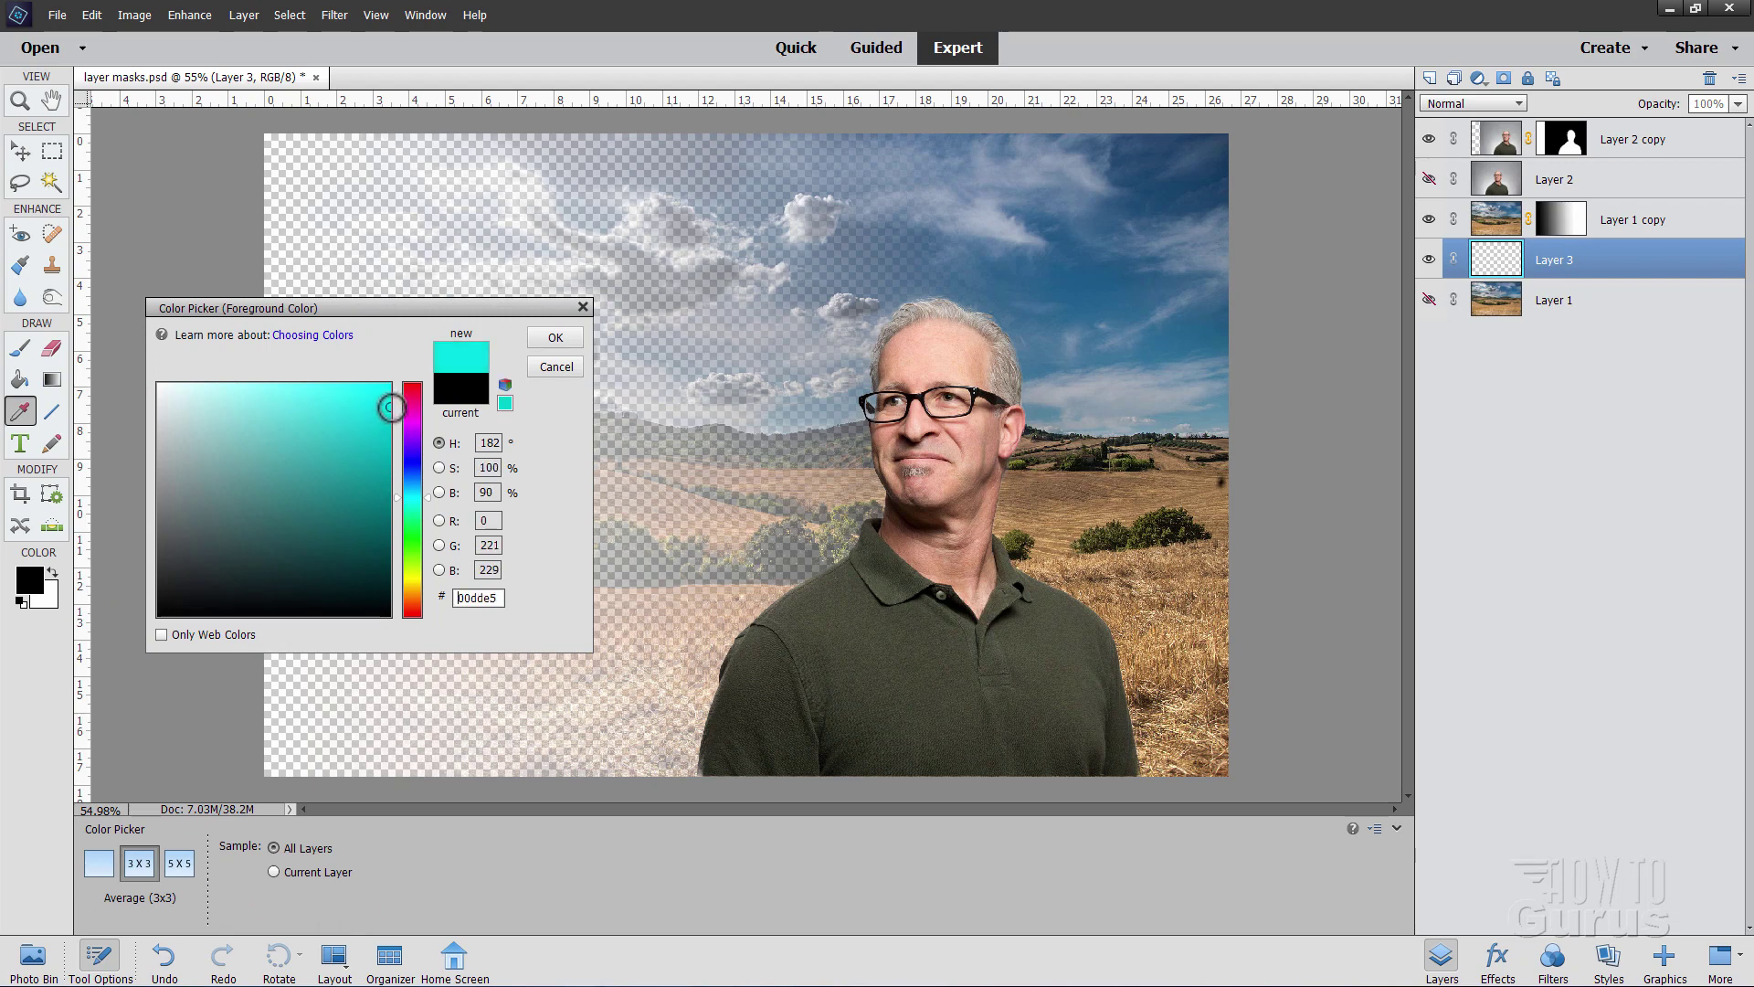
click(430, 490)
click(357, 384)
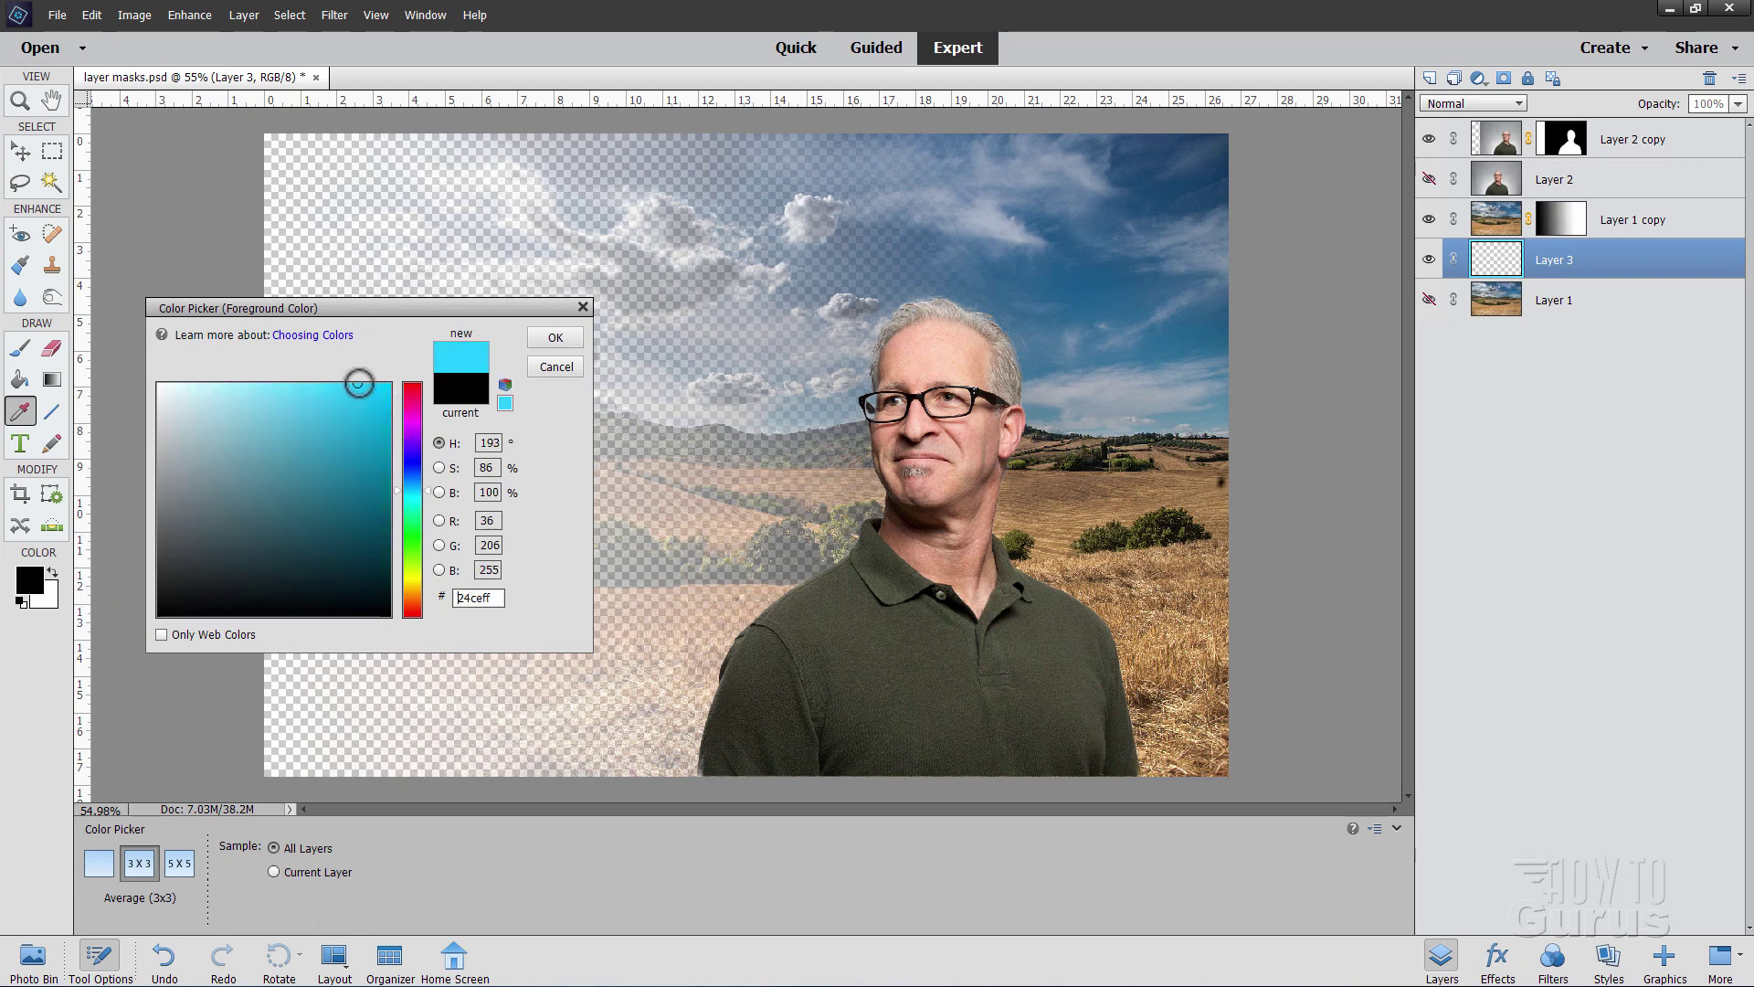
click(534, 340)
- Fill Layer 3 with the bright blue using the Paint Bucket
key(g)
click(19, 379)
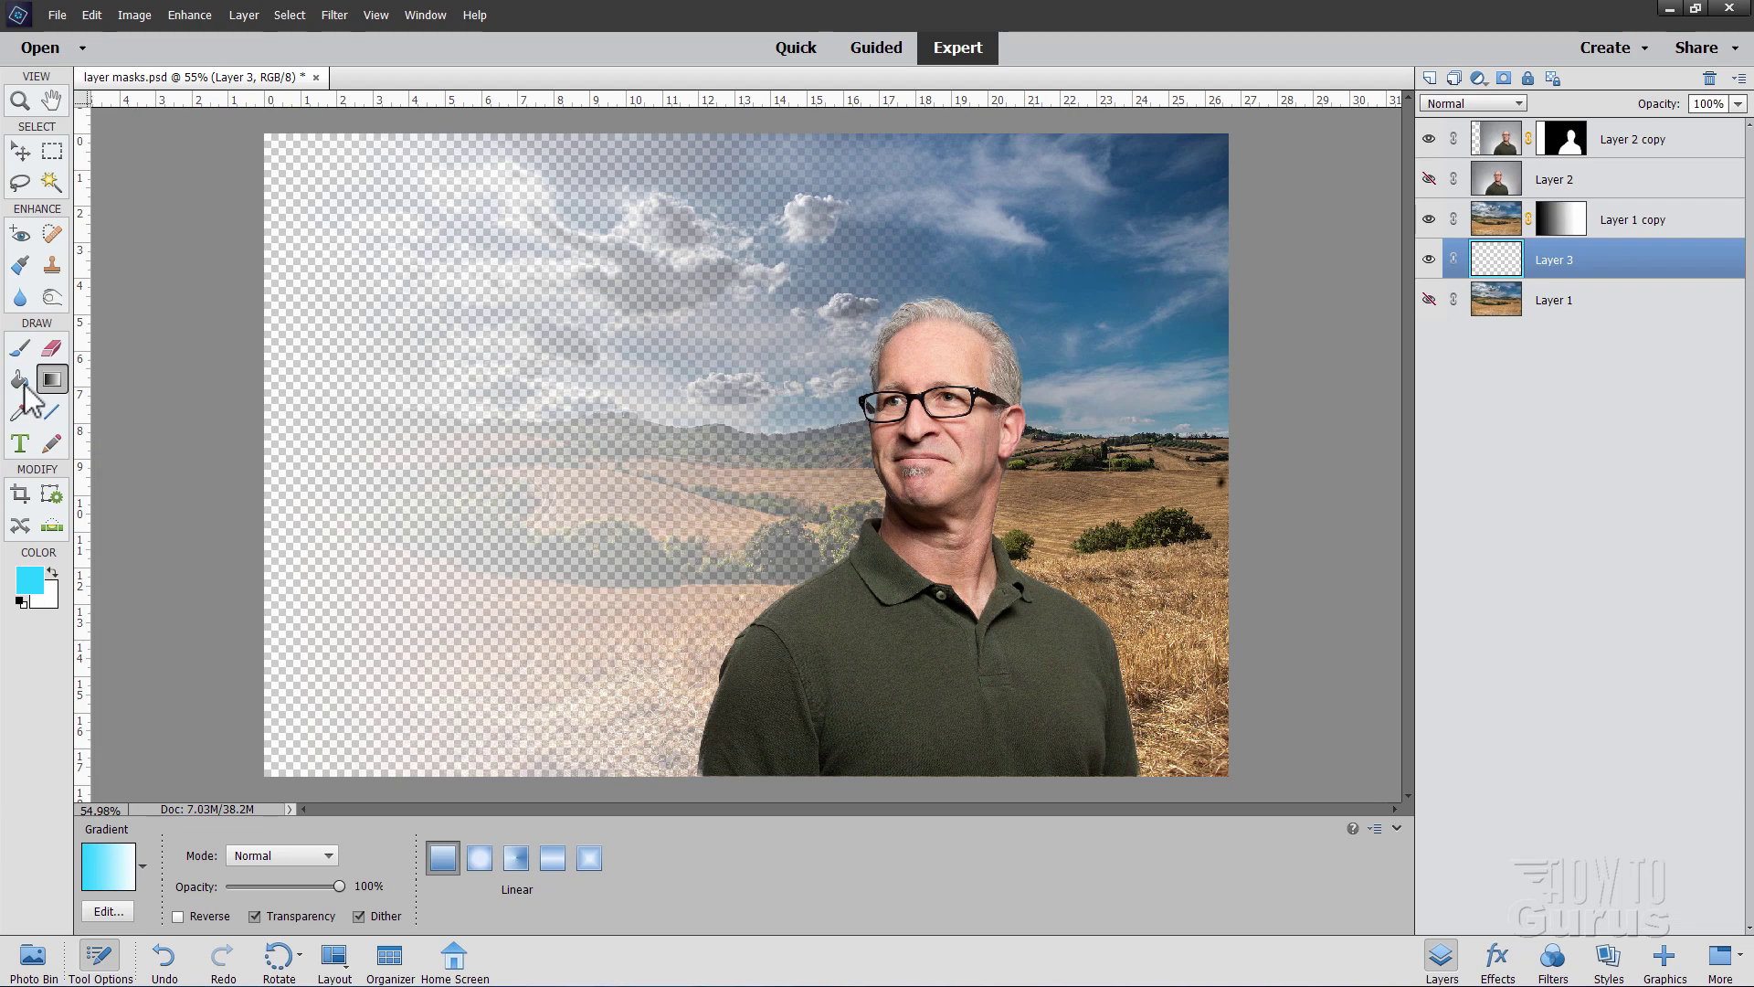
click(393, 399)
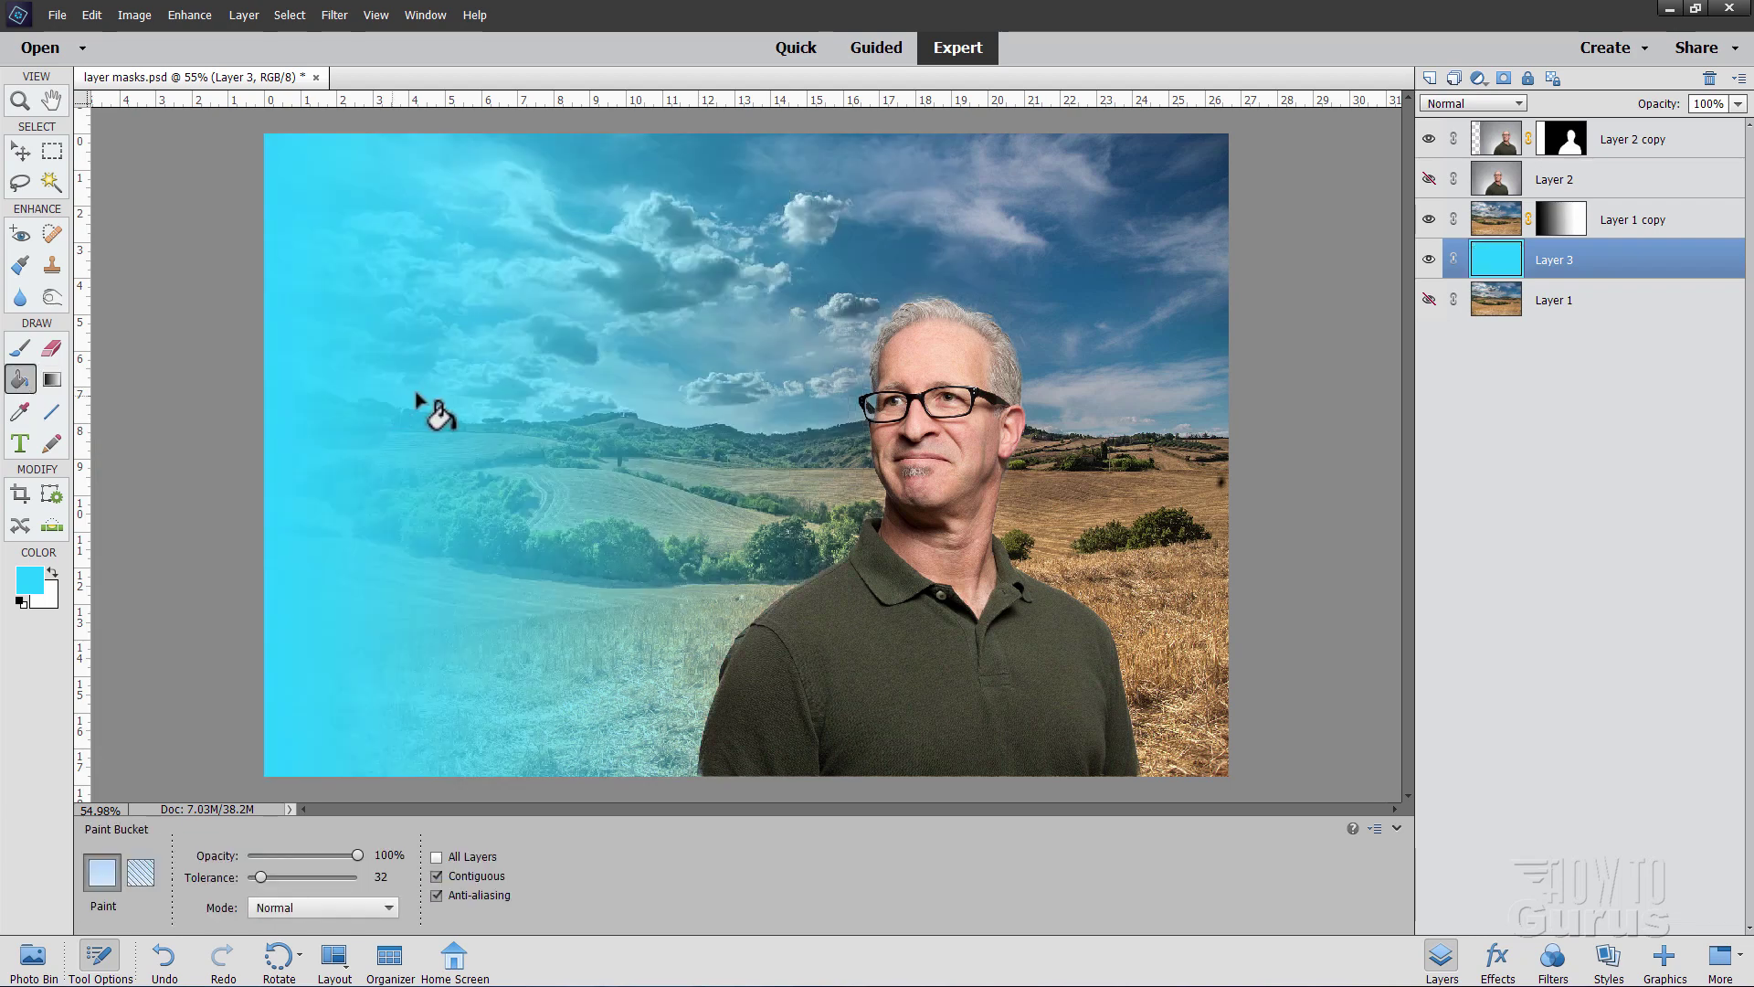
click(20, 150)
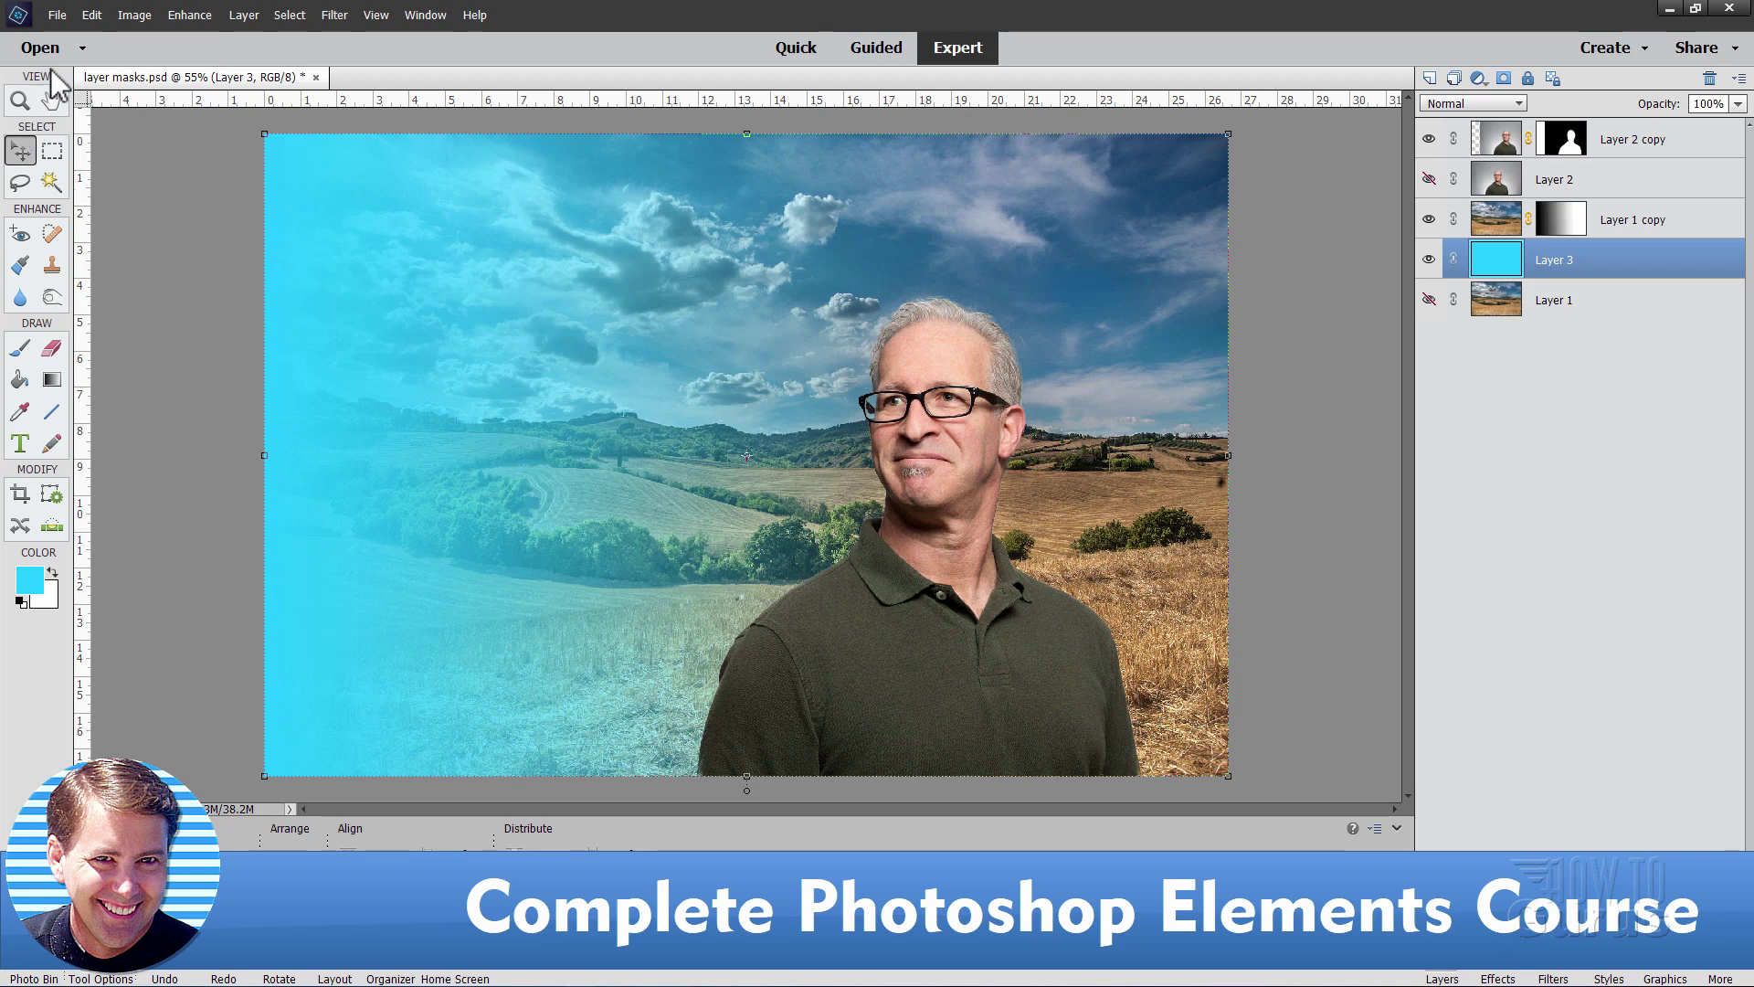
click(293, 15)
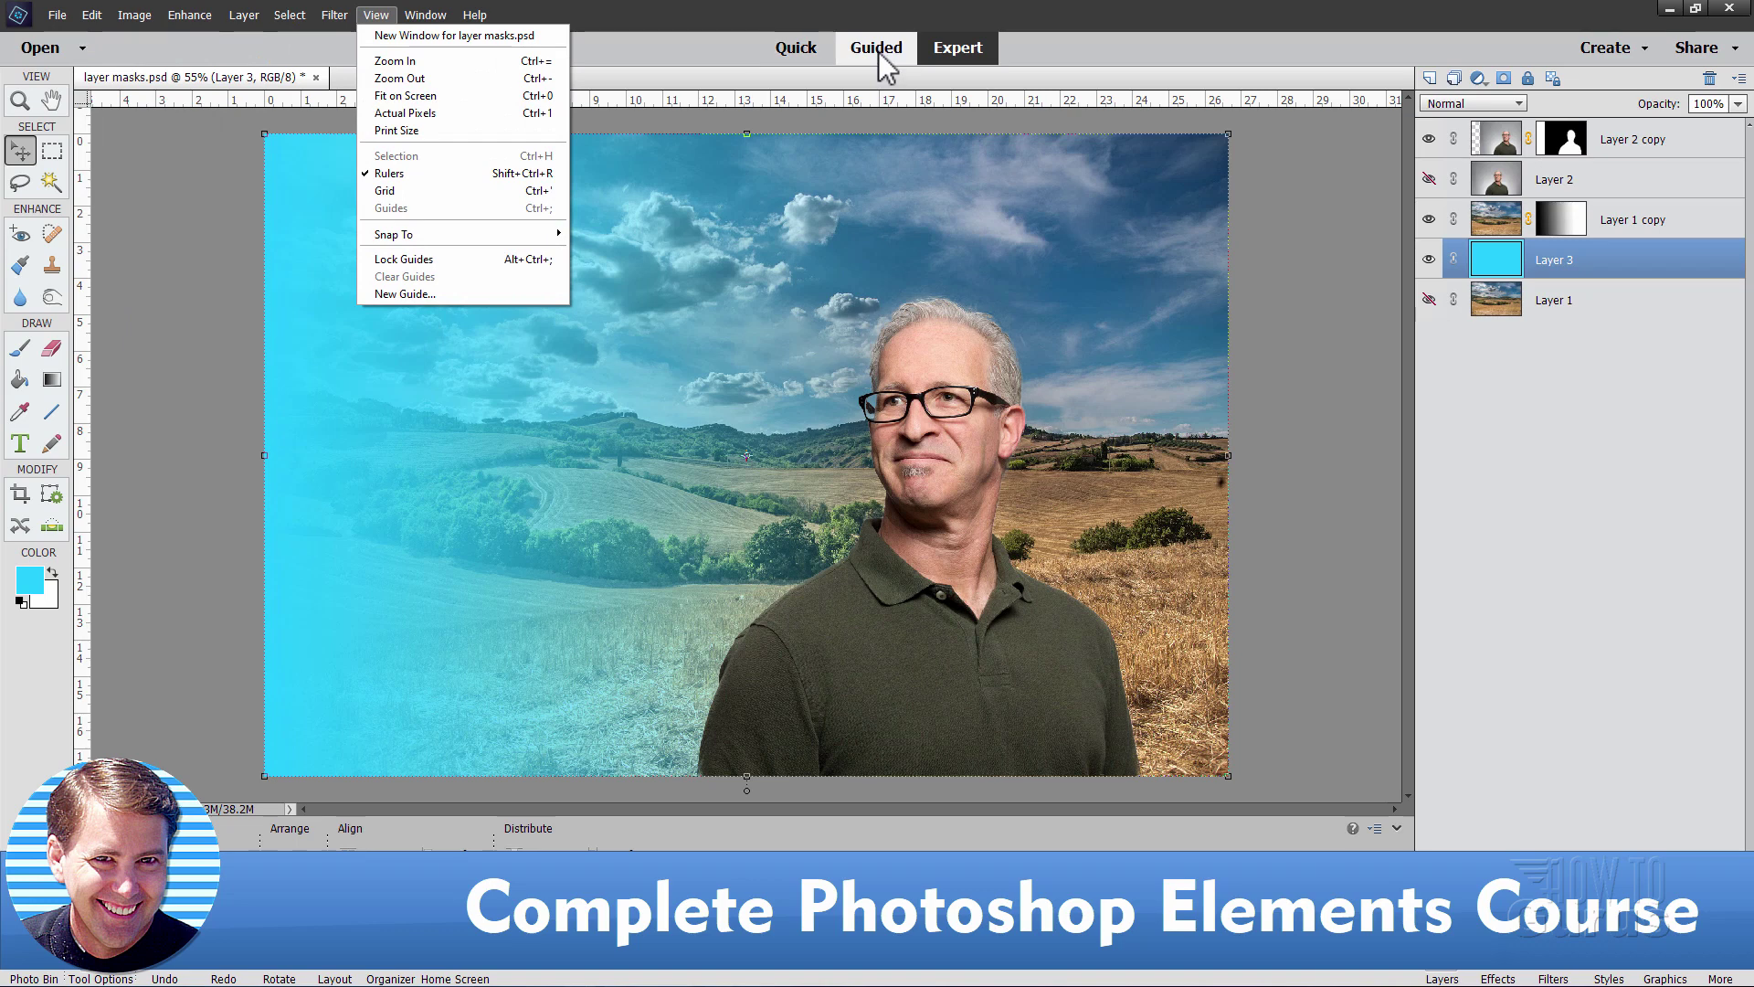
click(161, 309)
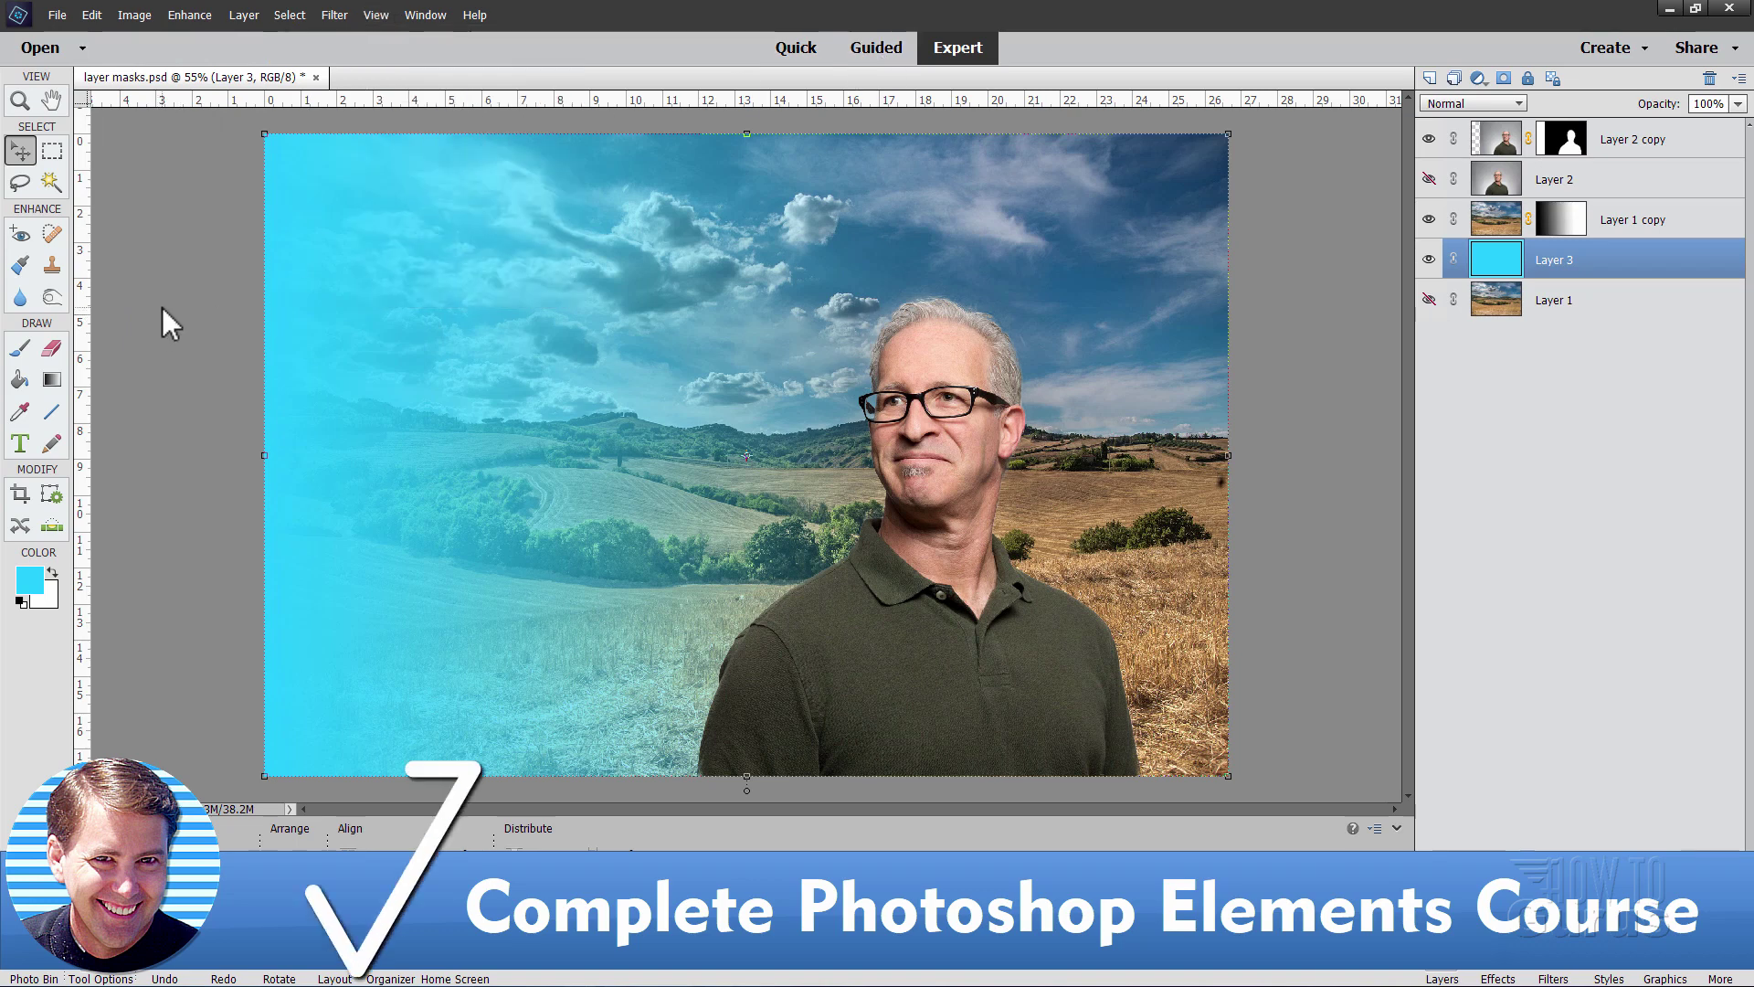